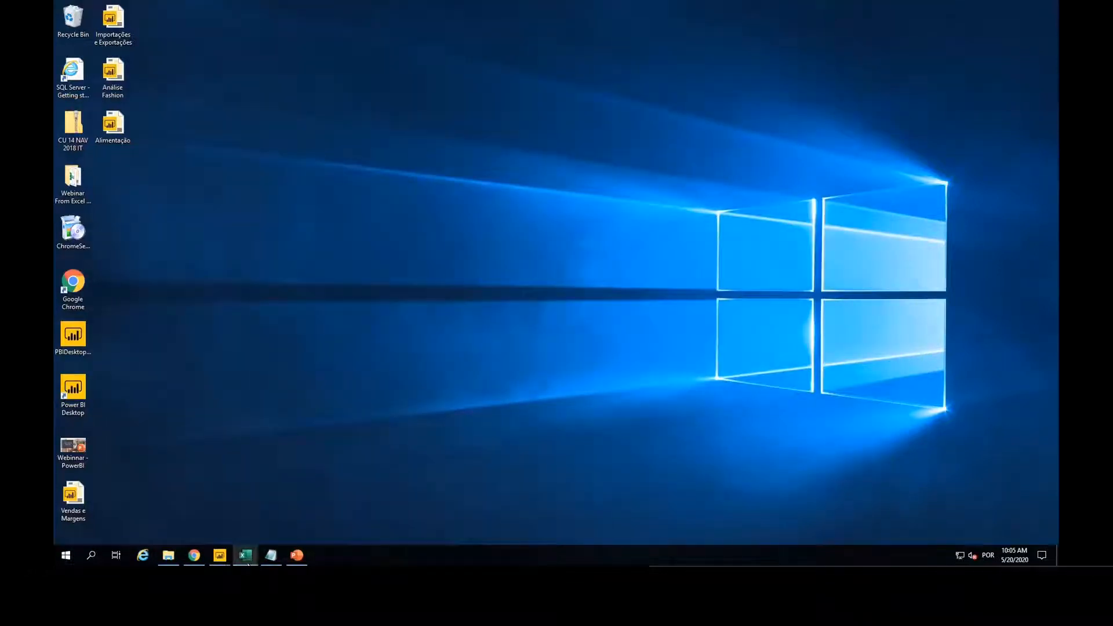
Step: Open the Value Entries workbook and look through its columns and rows of posting, cost, quantity and item data
{"action": "mouse_move", "coordinate": [248, 560]}
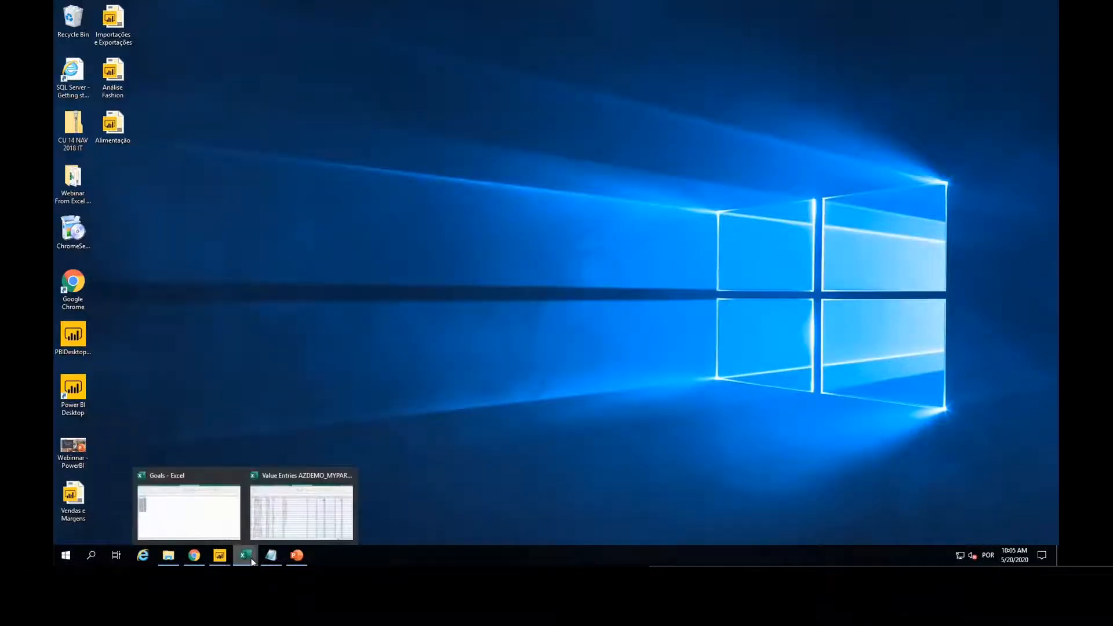
{"action": "left_click", "coordinate": [271, 517]}
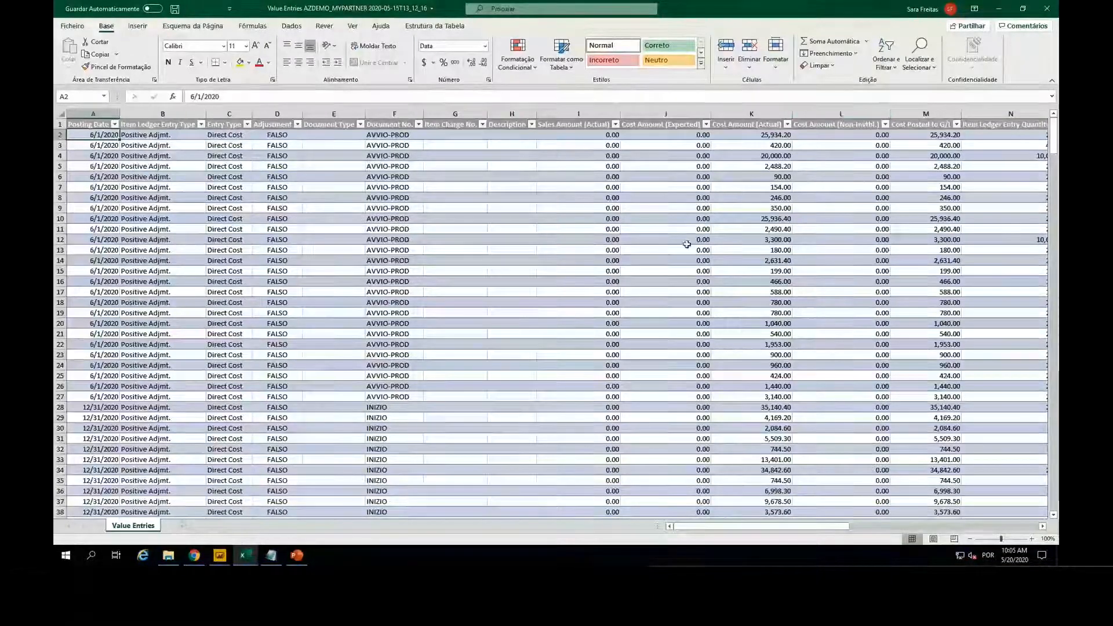
{"action": "scroll", "coordinate": [685, 245], "scroll_direction": "right", "scroll_amount": 1}
{"action": "scroll", "coordinate": [685, 245], "scroll_direction": "right", "scroll_amount": 2}
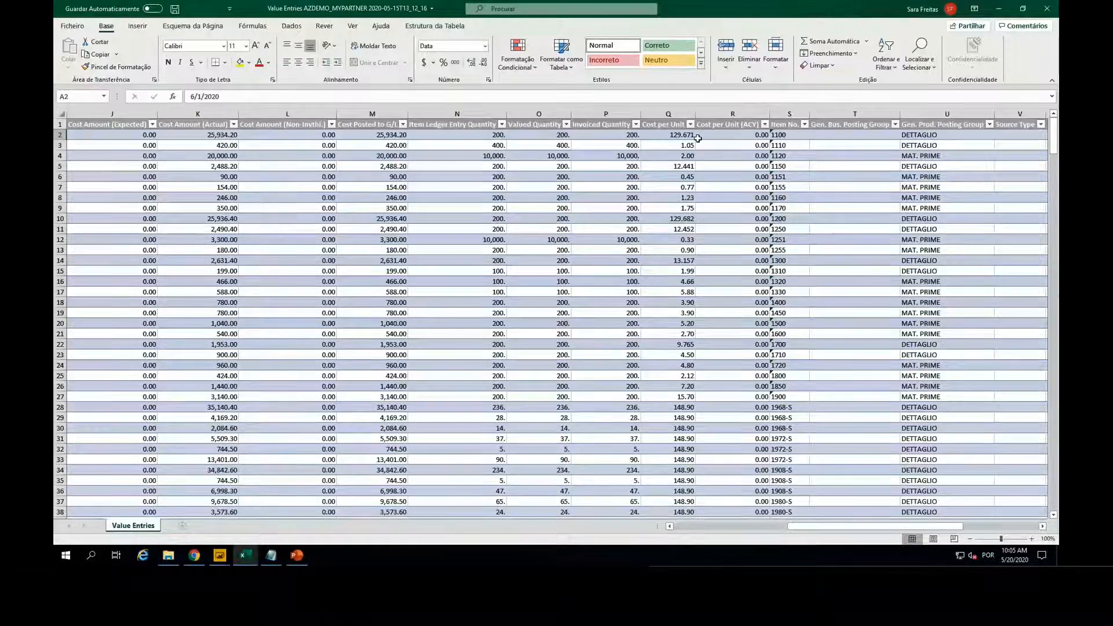
{"action": "scroll", "coordinate": [695, 137], "scroll_direction": "down", "scroll_amount": 1}
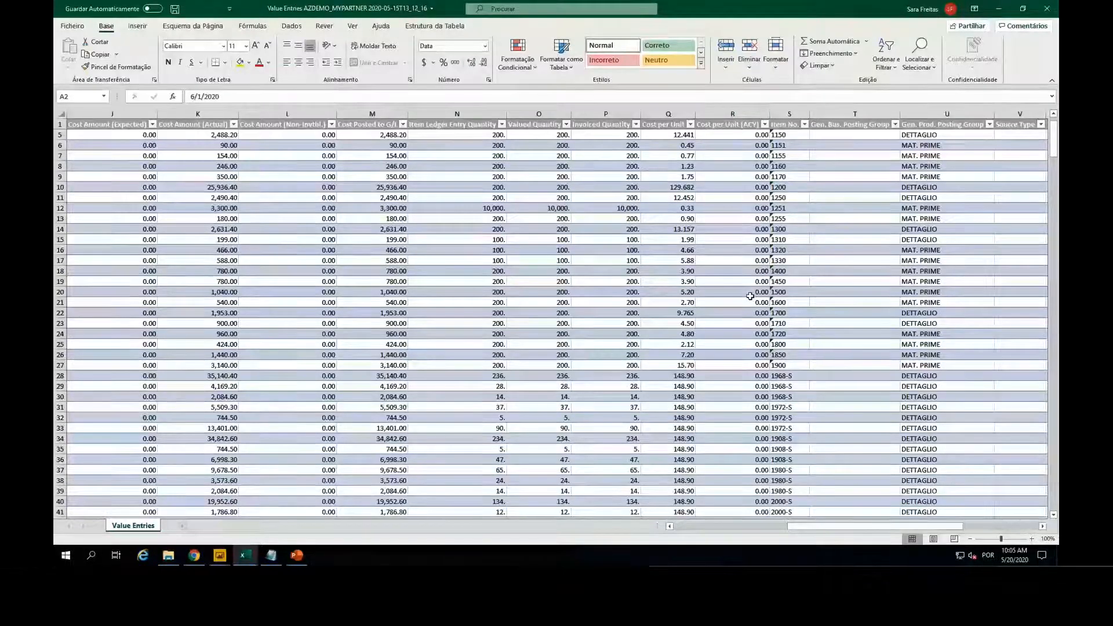
{"action": "scroll", "coordinate": [730, 297], "scroll_direction": "left", "scroll_amount": 3}
{"action": "scroll", "coordinate": [726, 297], "scroll_direction": "left", "scroll_amount": 2}
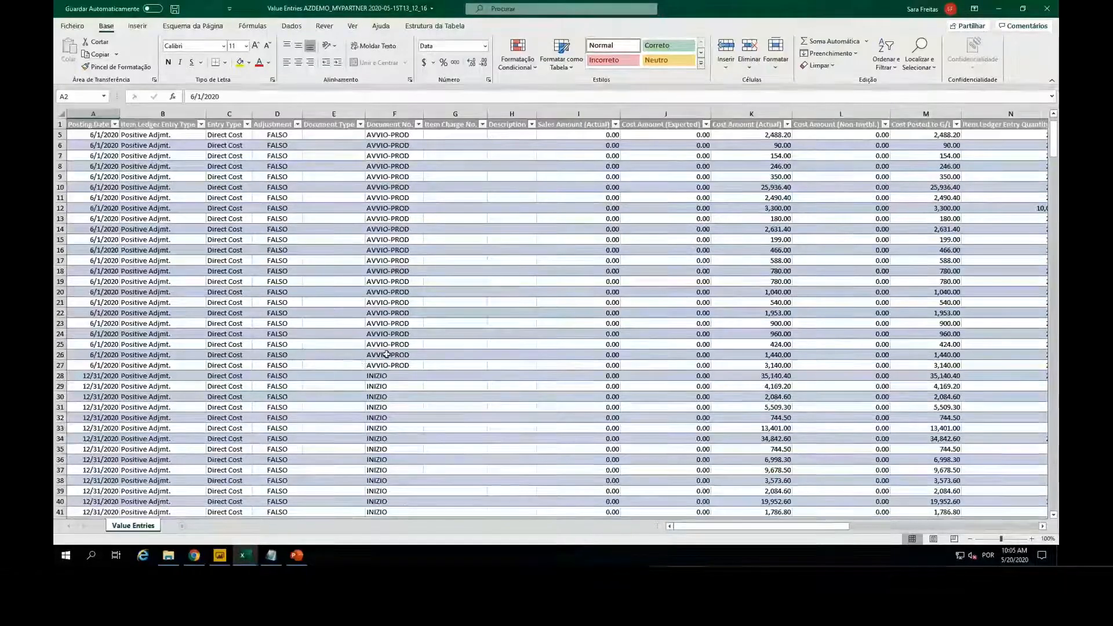
Step: View the monthly sales goals in the Goals workbook, and look over the Value Entries columns again
{"action": "mouse_move", "coordinate": [246, 555]}
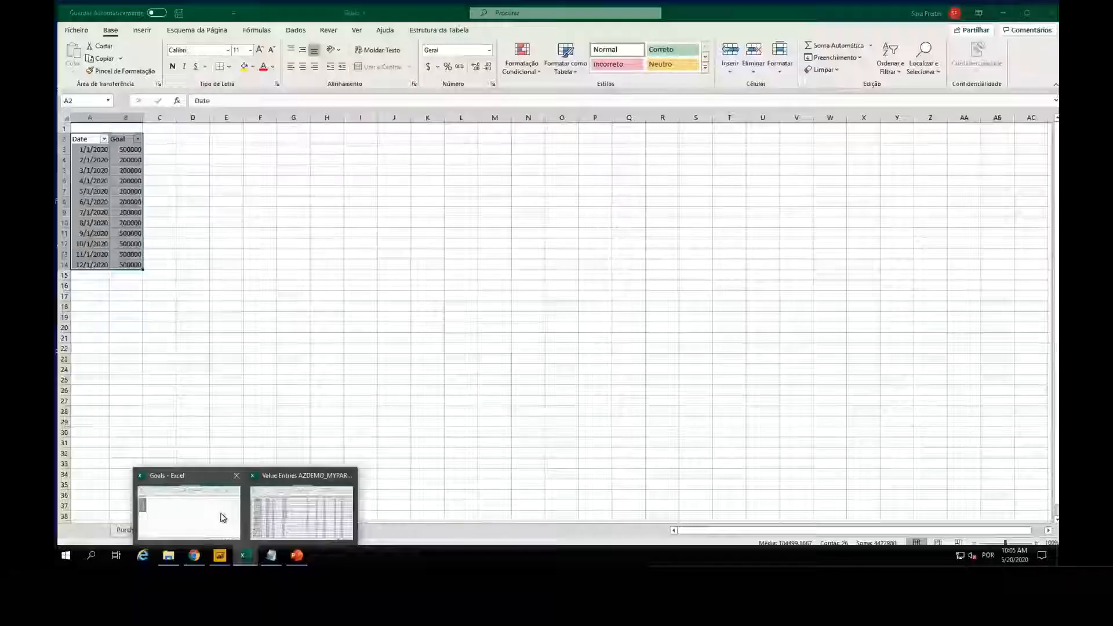
{"action": "left_click", "coordinate": [223, 517]}
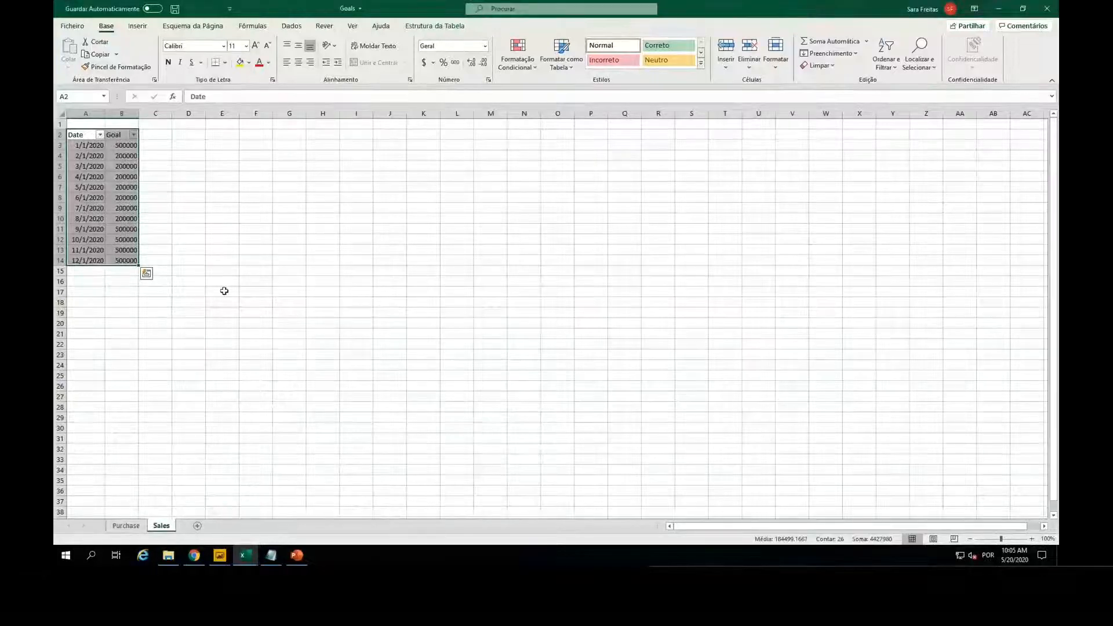
{"action": "left_click", "coordinate": [1004, 7]}
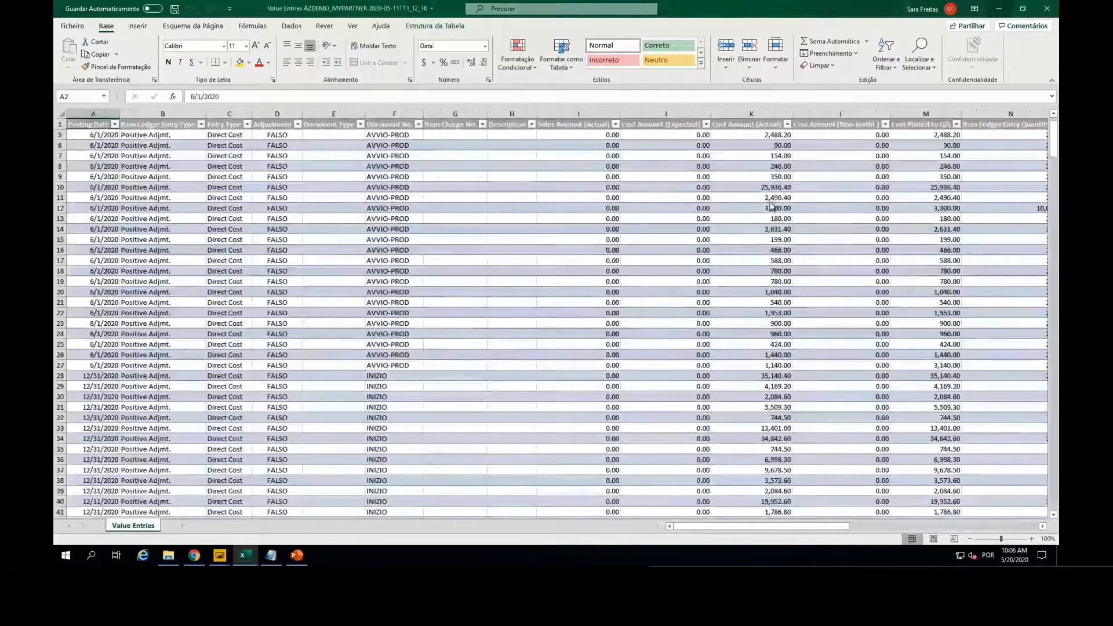
{"action": "left_click", "coordinate": [349, 186]}
{"action": "scroll", "coordinate": [591, 191], "scroll_direction": "right", "scroll_amount": 3}
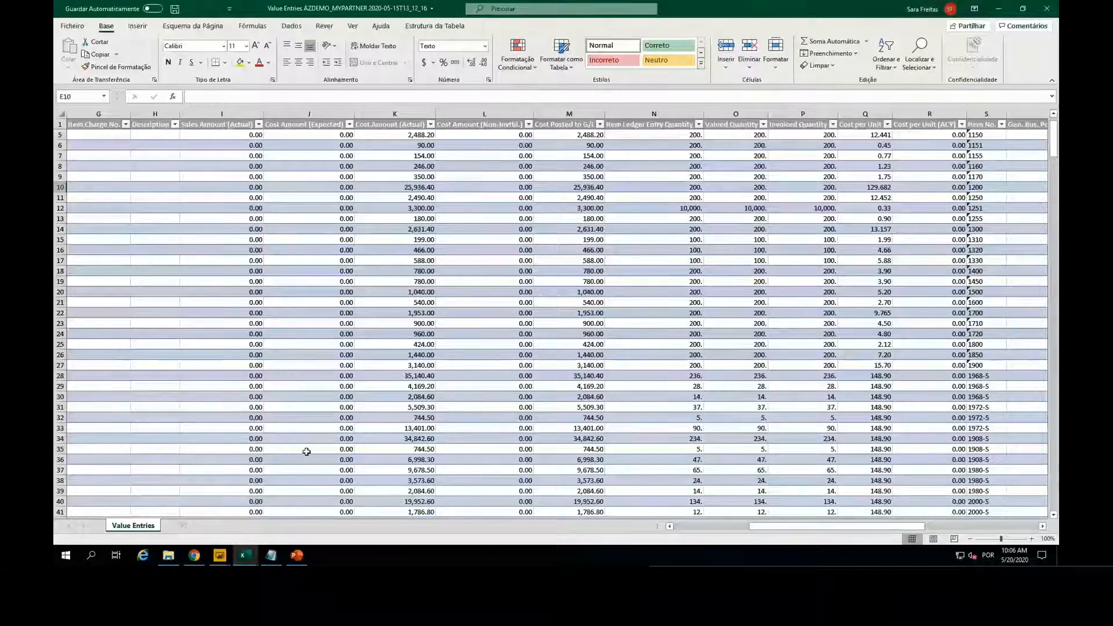
{"action": "scroll", "coordinate": [416, 234], "scroll_direction": "left", "scroll_amount": 5}
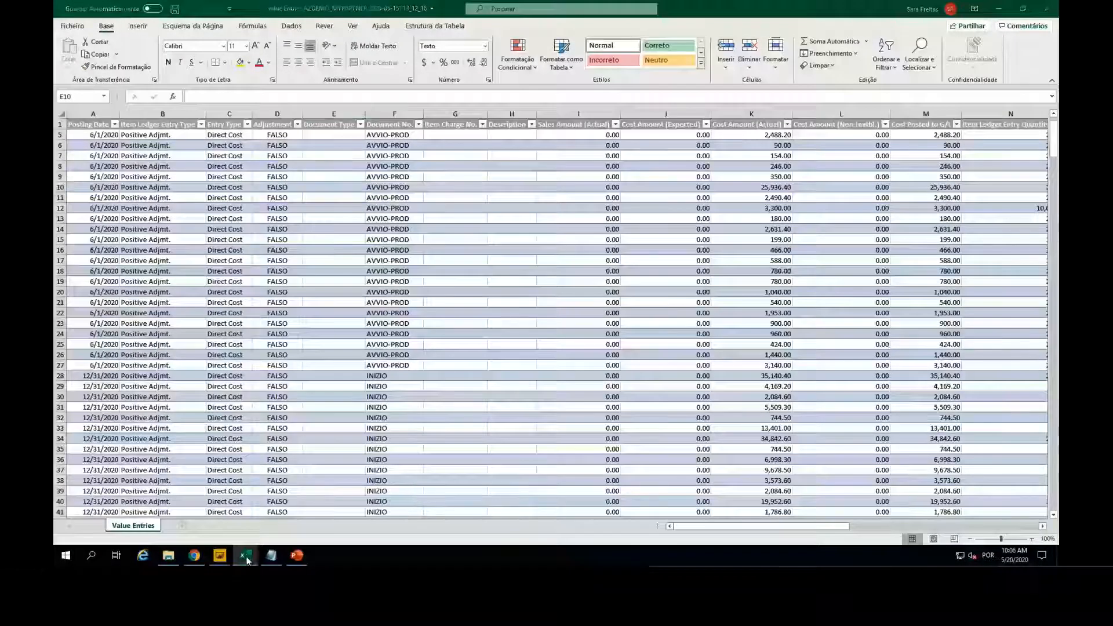
Step: View the Goals workbook once more and minimize both Excel workbooks
{"action": "mouse_move", "coordinate": [246, 560]}
{"action": "left_click", "coordinate": [173, 500]}
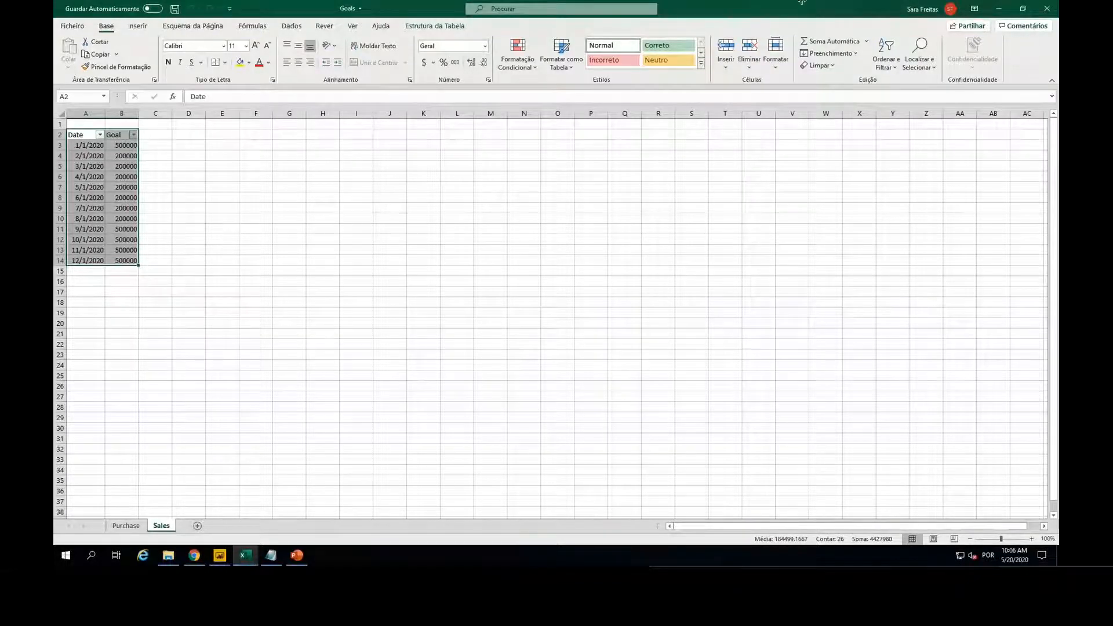
{"action": "left_click", "coordinate": [1002, 8]}
{"action": "left_click", "coordinate": [1003, 8]}
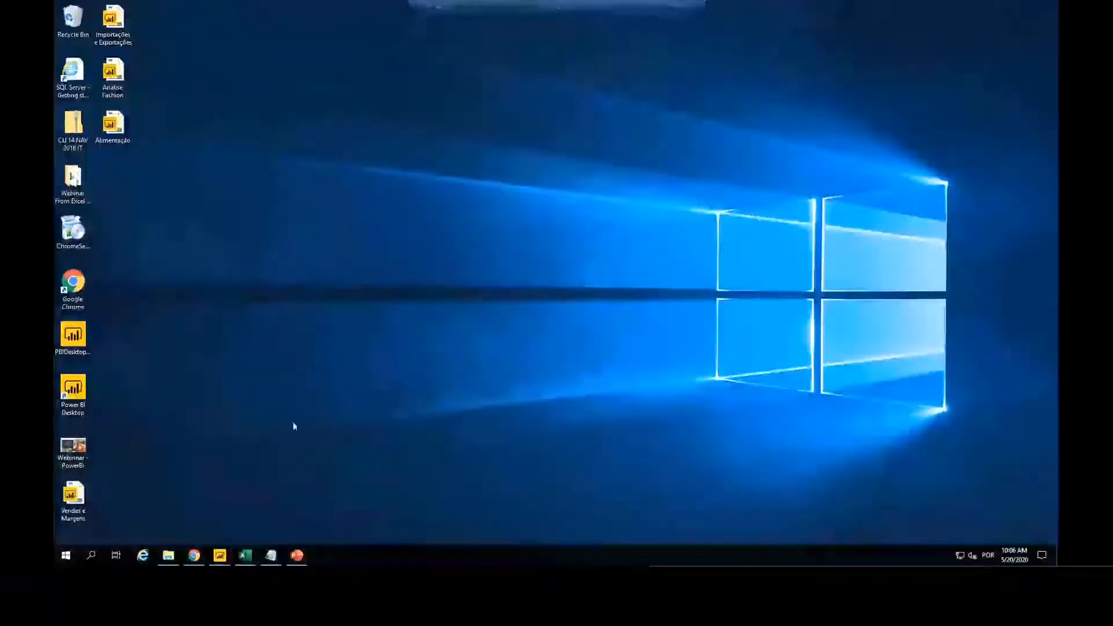
Step: In the untitled Power BI Desktop report, connect to the Value Entries AZDEMO_MYPARTNER 2020-05-15T13_12_16 workbook and open its Value Entries sheet for data transformation
{"action": "mouse_move", "coordinate": [219, 556]}
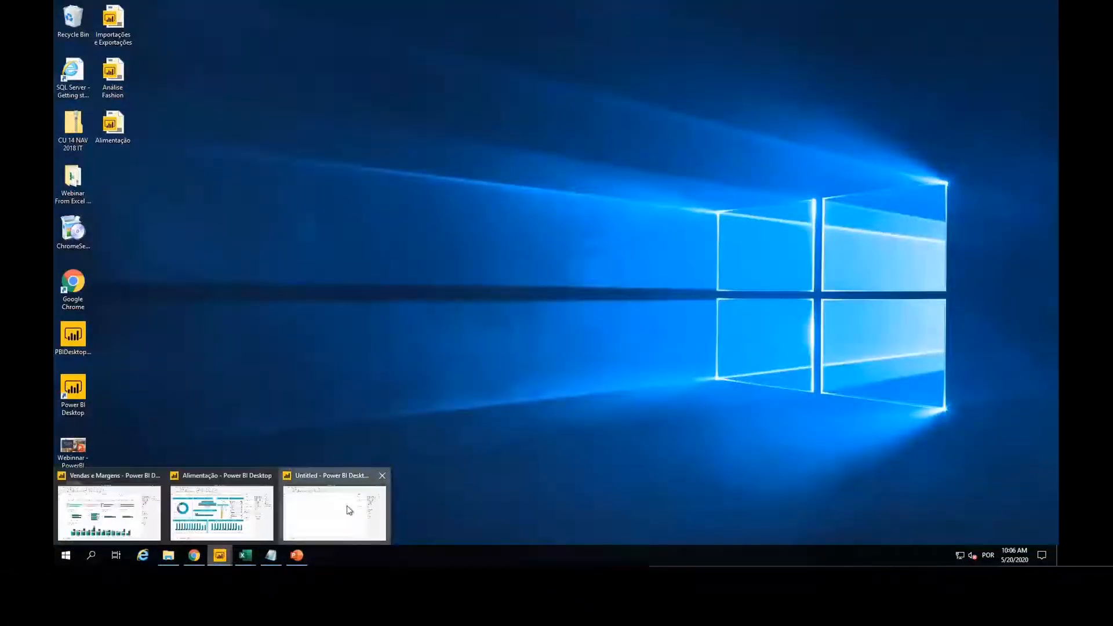
{"action": "left_click", "coordinate": [349, 510]}
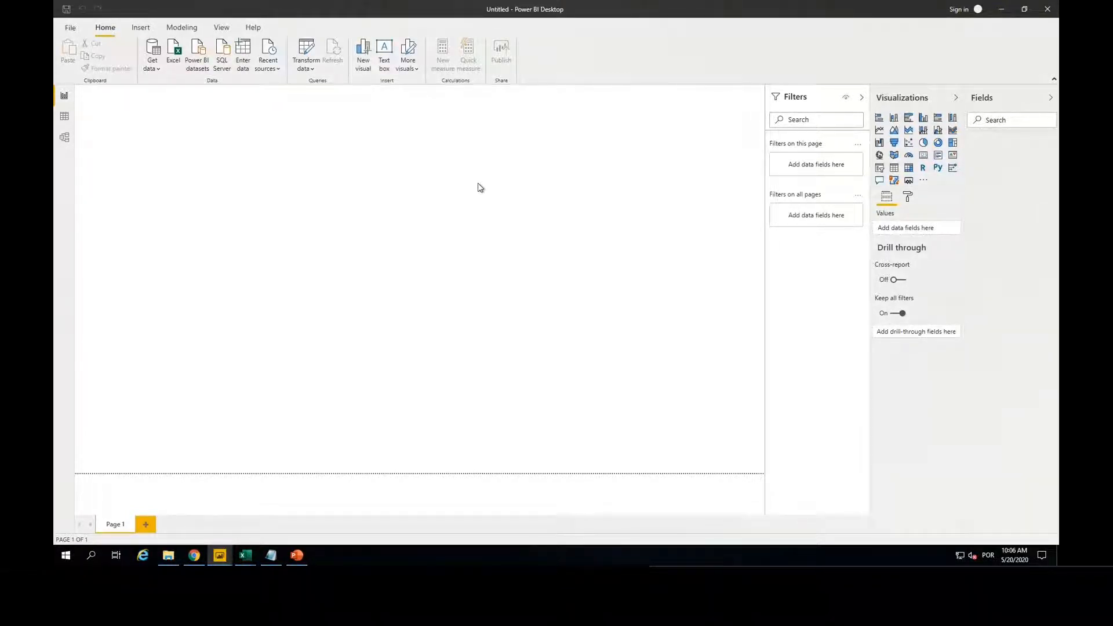
{"action": "left_click", "coordinate": [173, 56]}
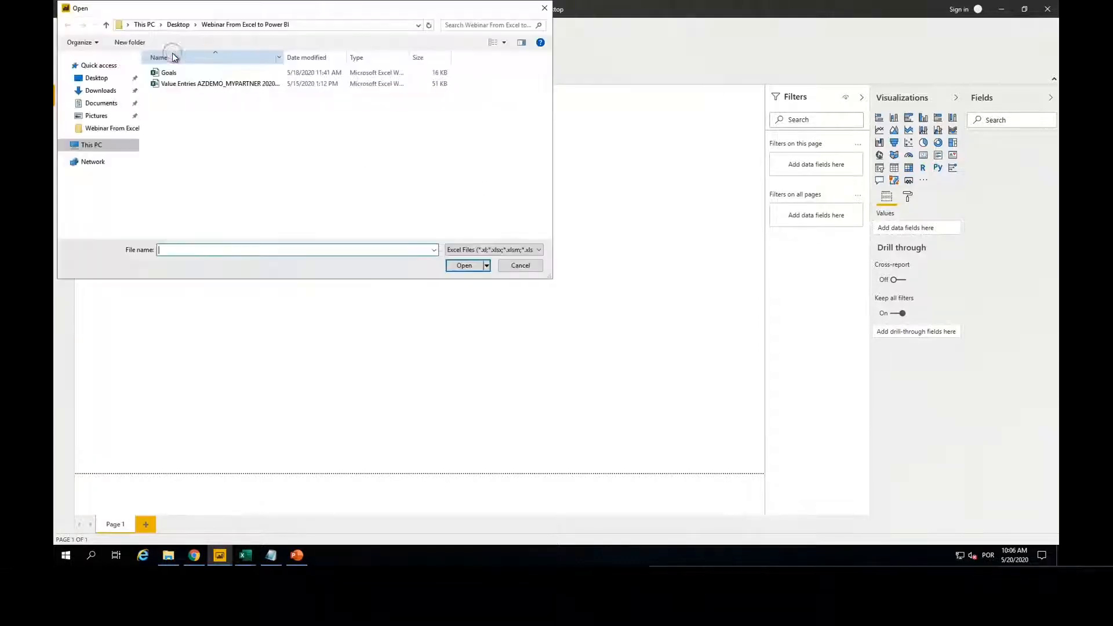
{"action": "left_click", "coordinate": [195, 85]}
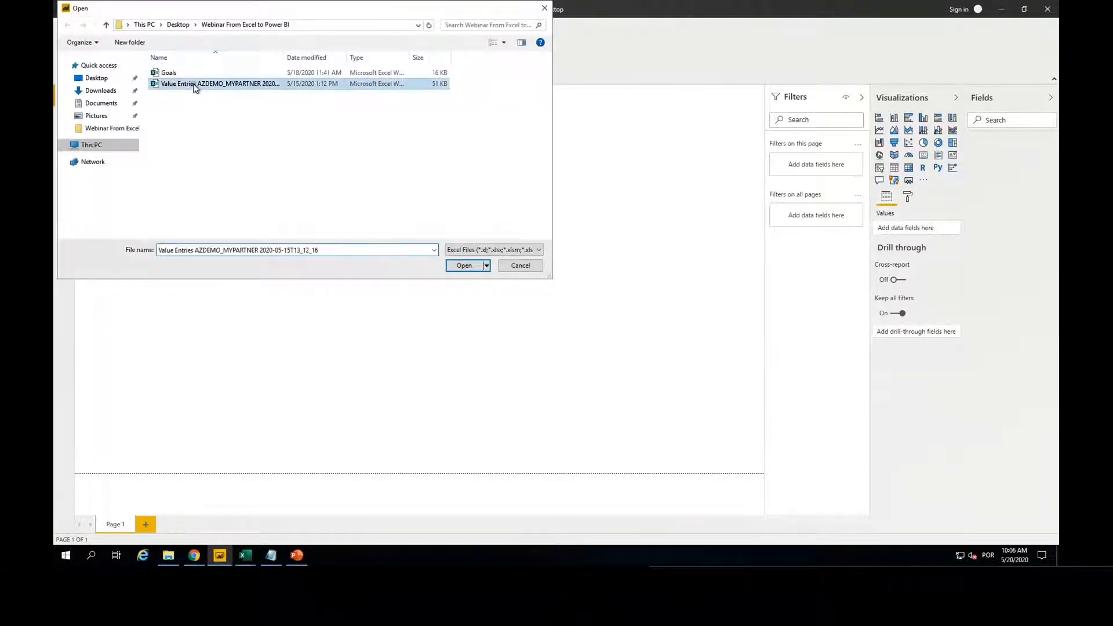
{"action": "left_click", "coordinate": [463, 266]}
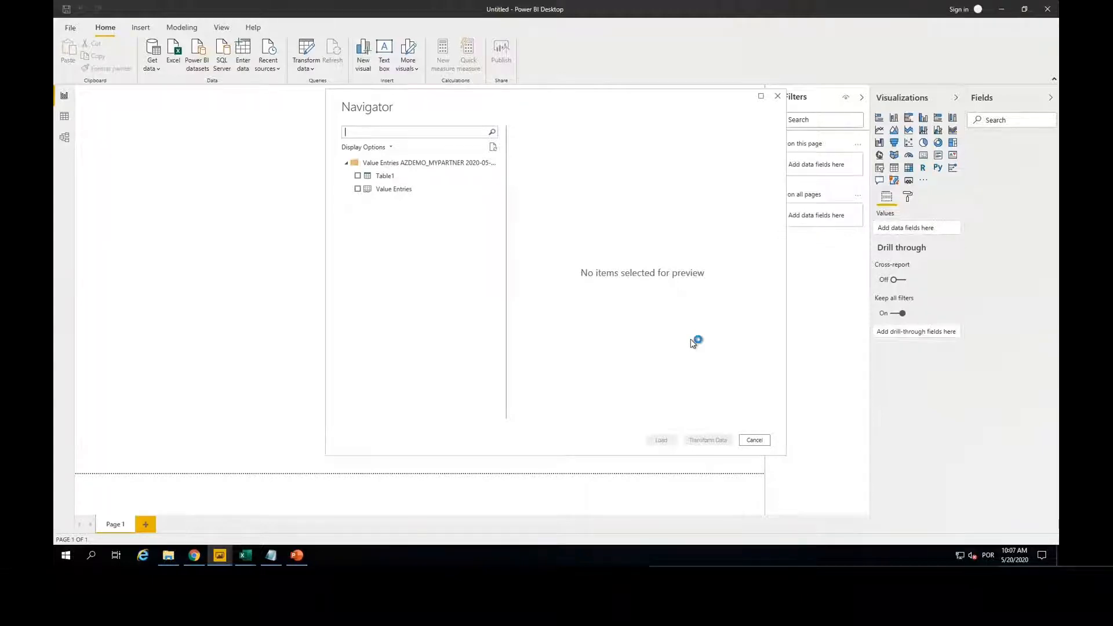
{"action": "left_click", "coordinate": [358, 188]}
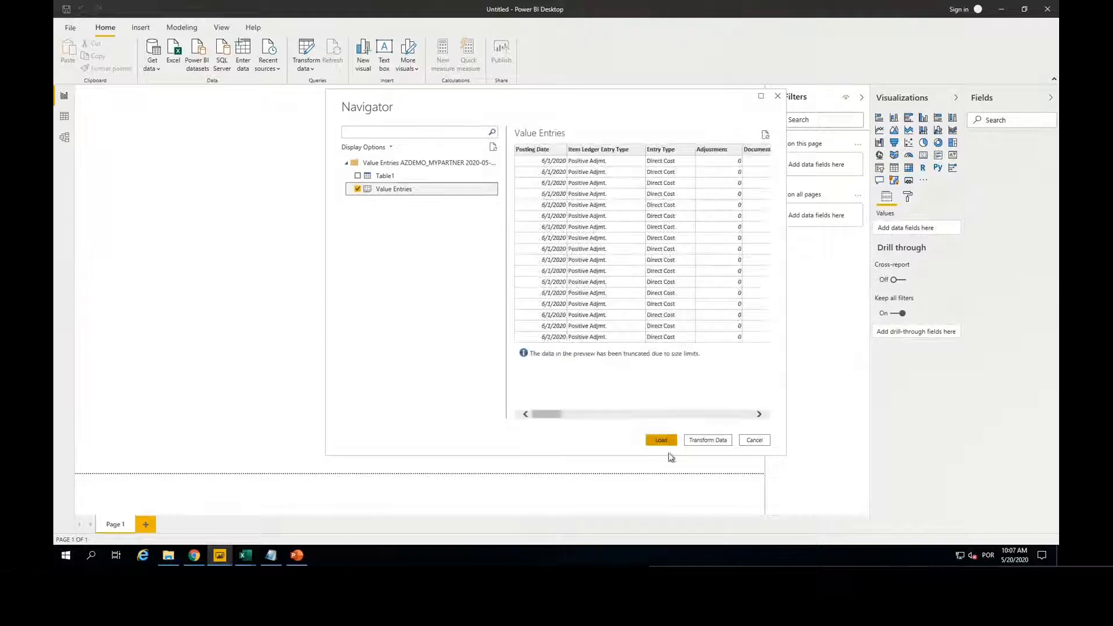
{"action": "left_click", "coordinate": [710, 441]}
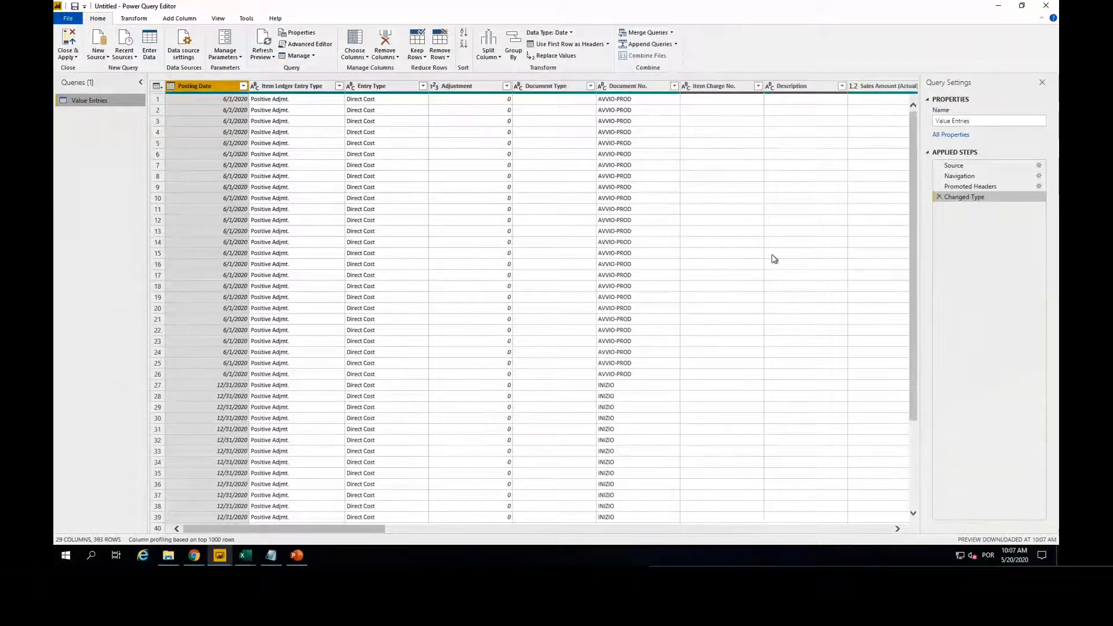
Step: Check the Source No. column and remove the automatic Changed Type step from the Value Entries query
{"action": "scroll", "coordinate": [770, 259], "scroll_direction": "right", "scroll_amount": 5}
{"action": "scroll", "coordinate": [770, 259], "scroll_direction": "down", "scroll_amount": 2}
{"action": "scroll", "coordinate": [766, 259], "scroll_direction": "right", "scroll_amount": 10}
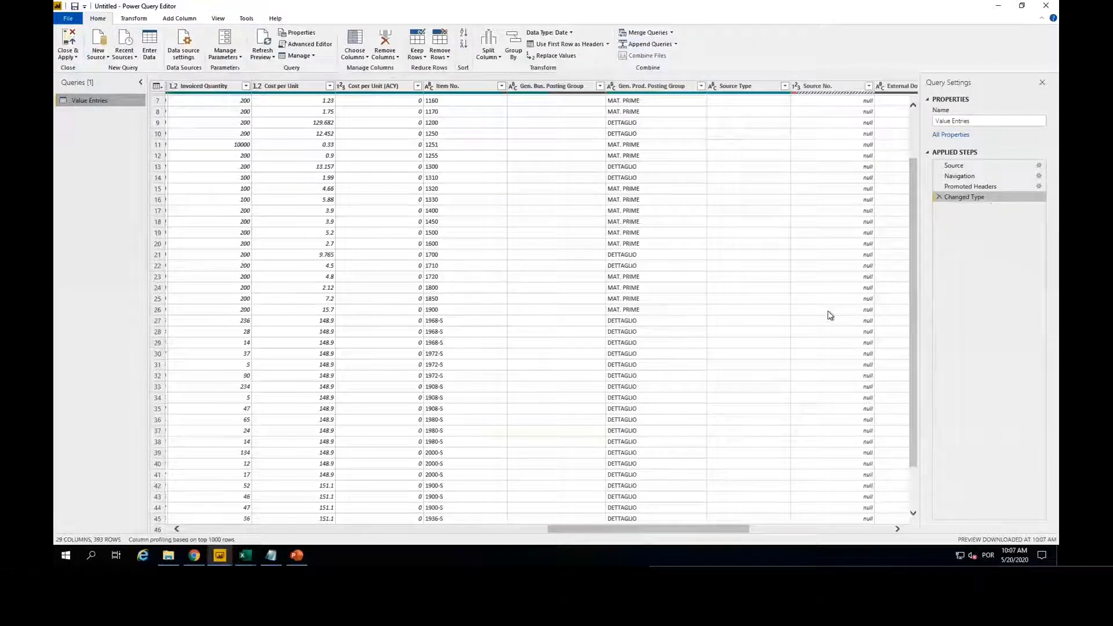
{"action": "scroll", "coordinate": [830, 316], "scroll_direction": "right", "scroll_amount": 3}
{"action": "scroll", "coordinate": [830, 315], "scroll_direction": "right", "scroll_amount": 3}
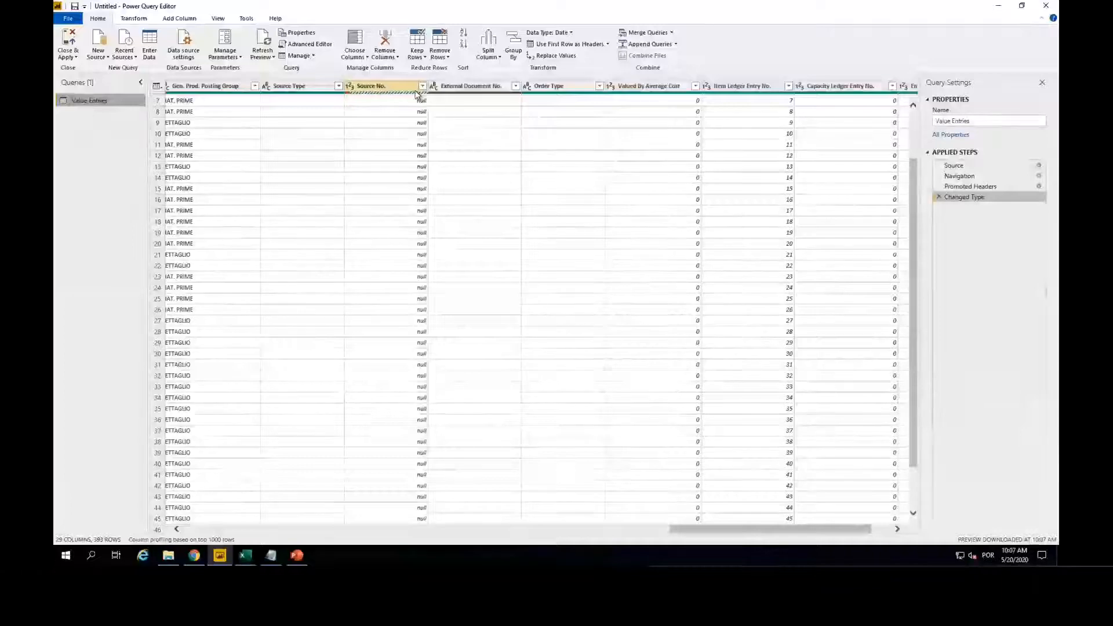
{"action": "left_click", "coordinate": [367, 88]}
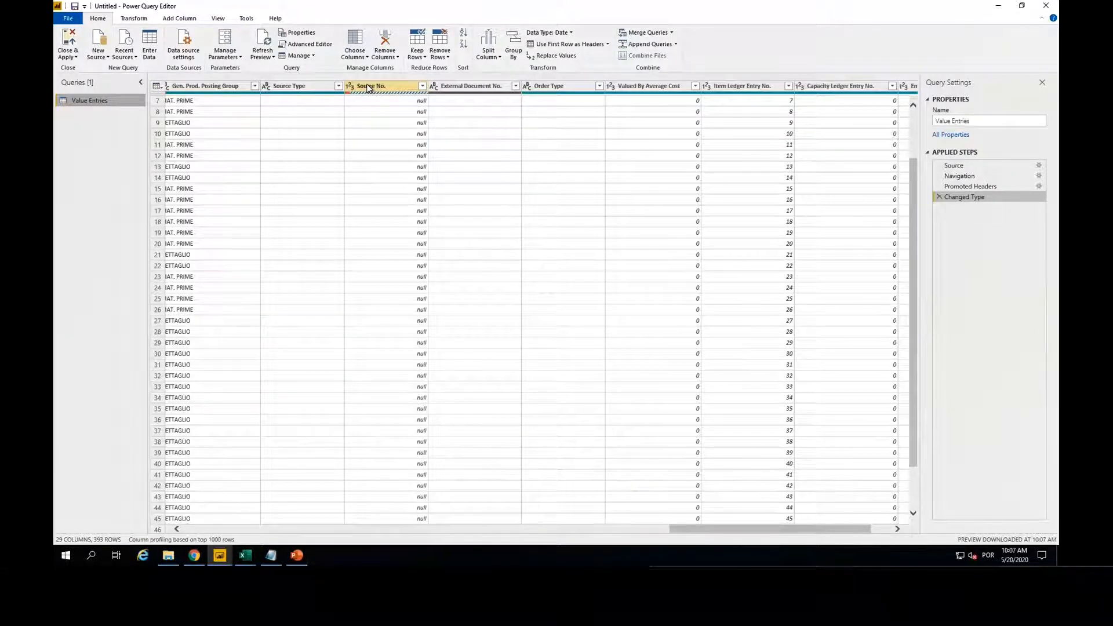
{"action": "left_click", "coordinate": [939, 196]}
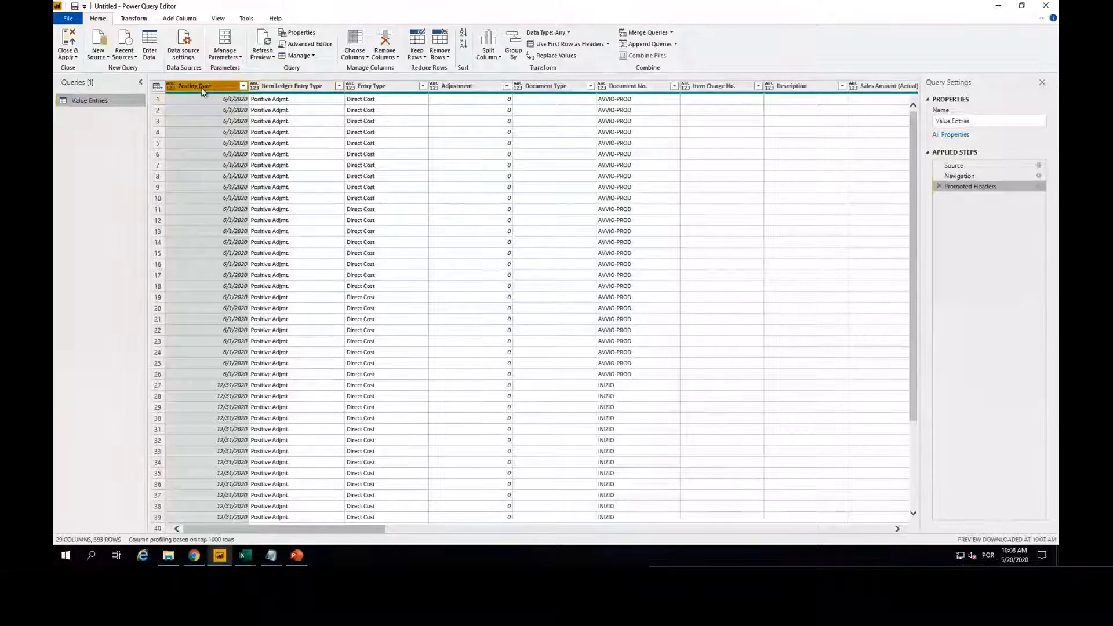
Step: Keep only the Posting Date, Entry Type, Cost Amount (Actual), Invoiced Quantity, Item No., Source Type and Source No. columns, removing all others
{"action": "left_click", "coordinate": [389, 87], "text": "ctrl"}
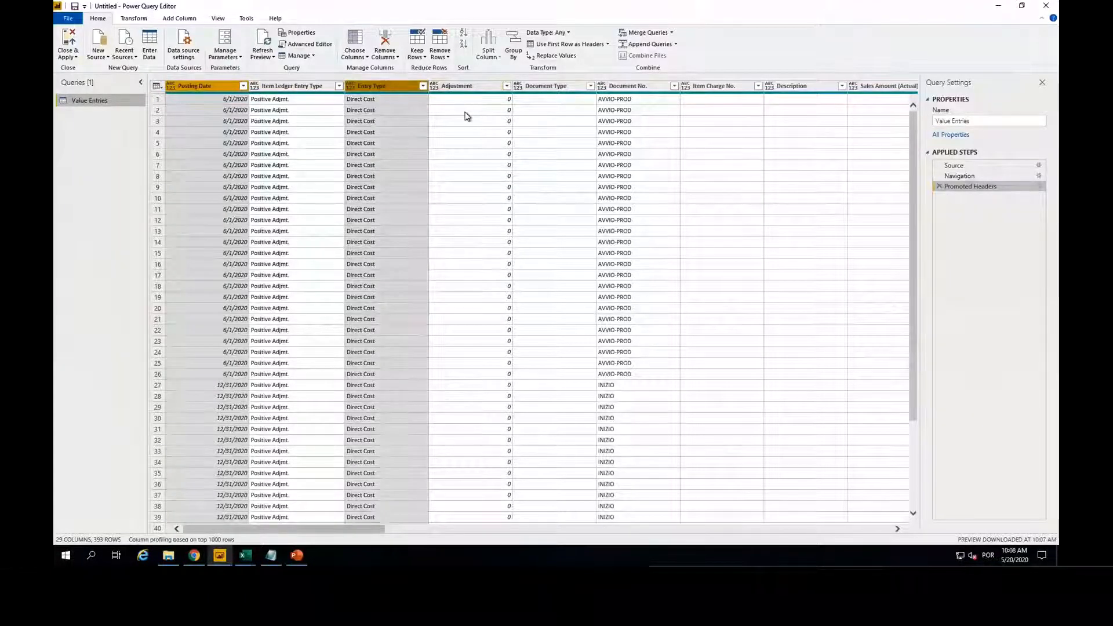
{"action": "scroll", "coordinate": [471, 116], "scroll_direction": "right", "scroll_amount": 3}
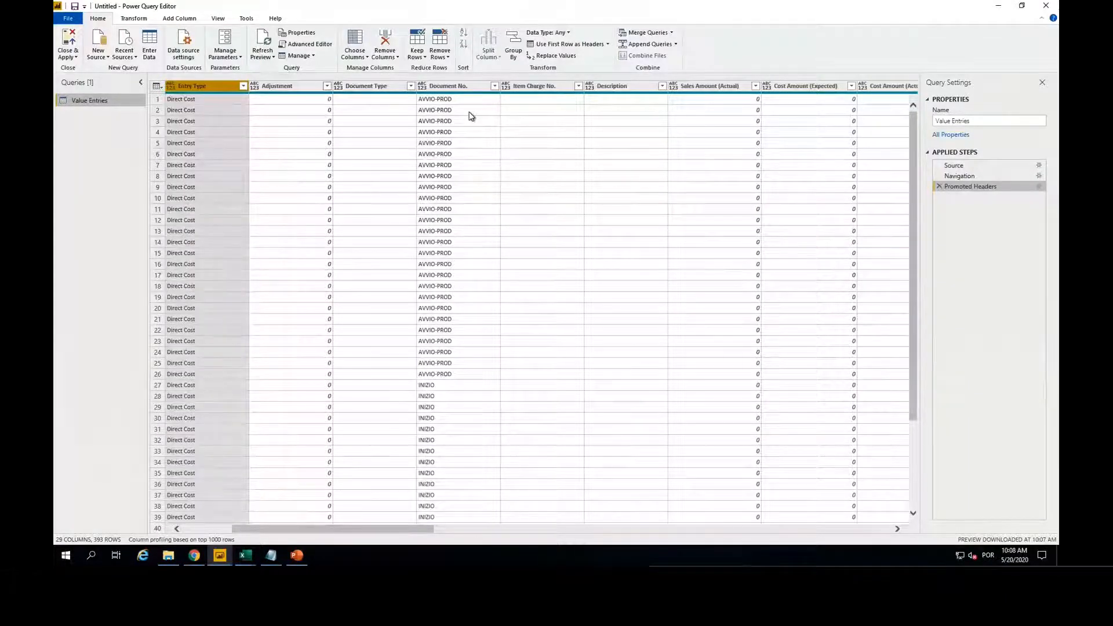
{"action": "scroll", "coordinate": [471, 116], "scroll_direction": "right", "scroll_amount": 3}
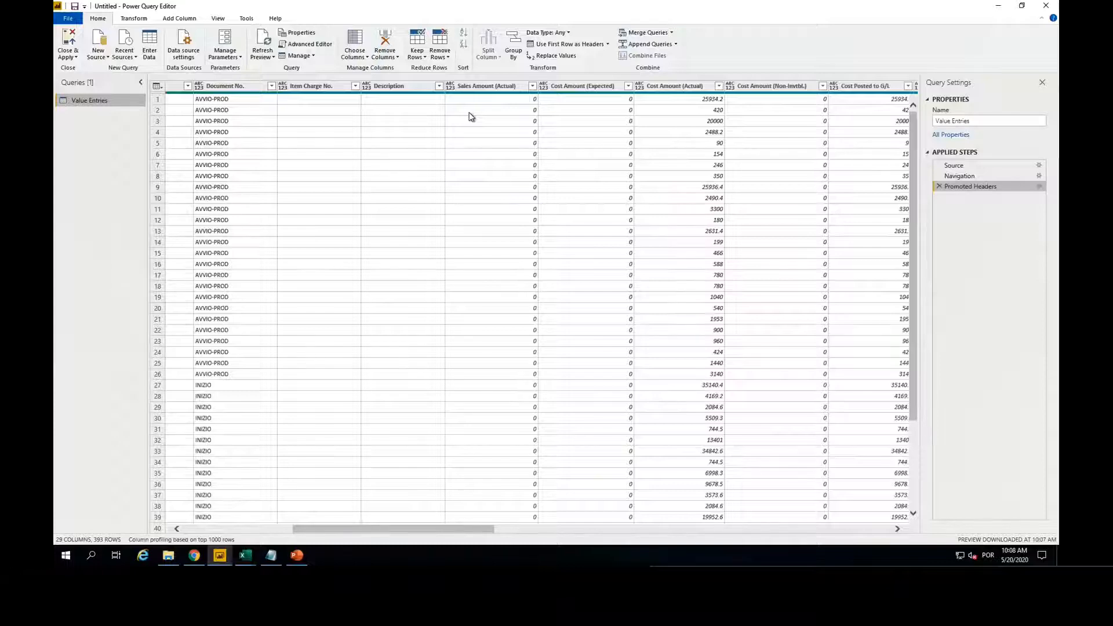
{"action": "scroll", "coordinate": [471, 116], "scroll_direction": "right", "scroll_amount": 3}
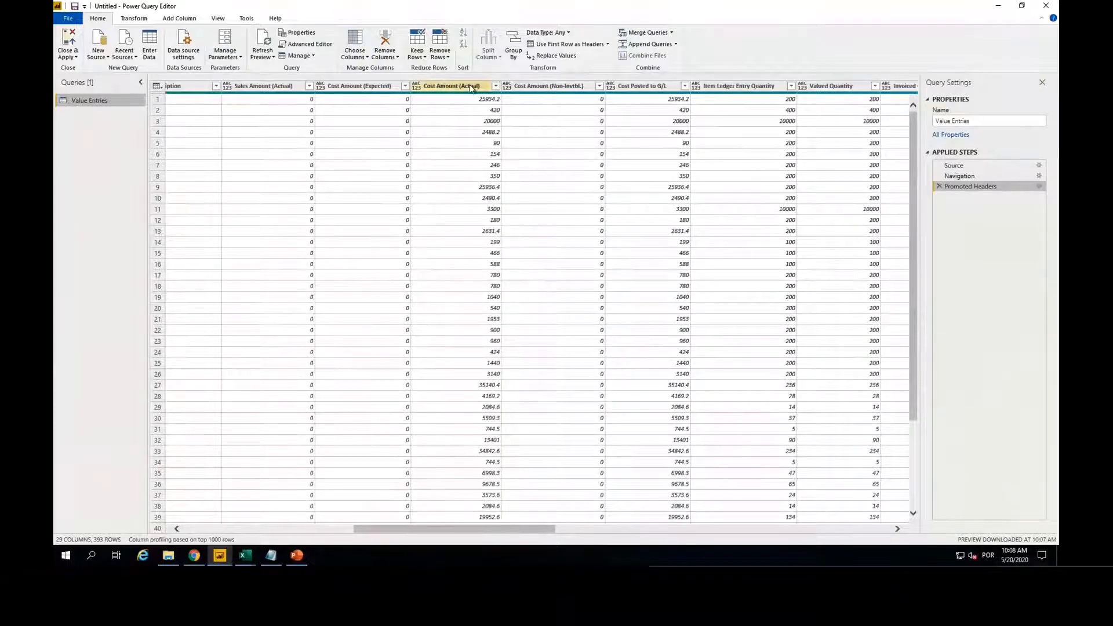
{"action": "left_click", "coordinate": [470, 86]}
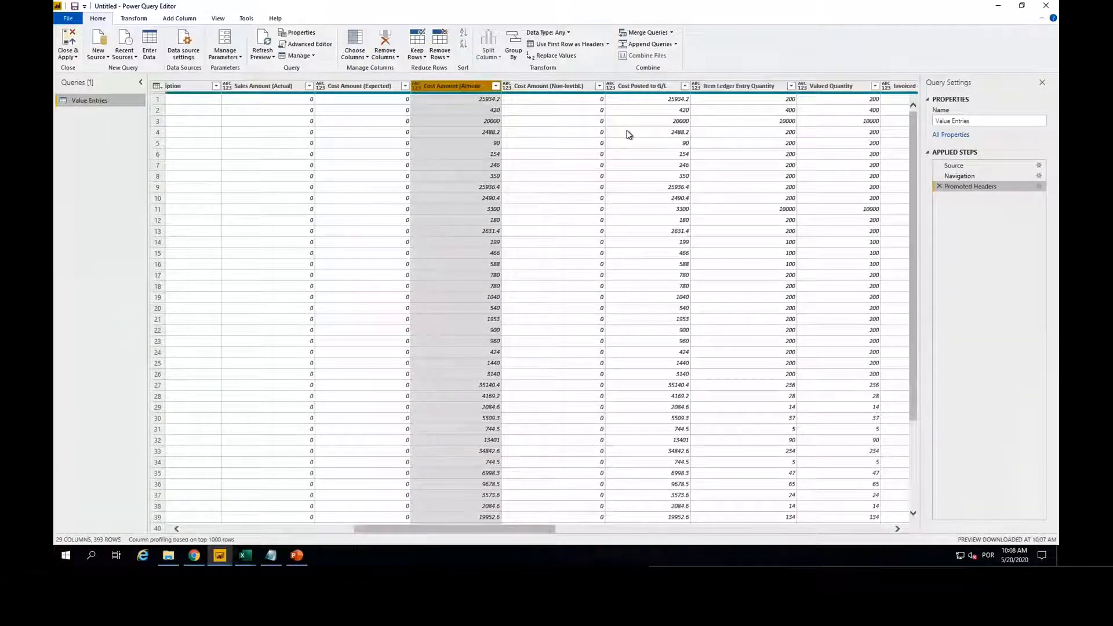
{"action": "scroll", "coordinate": [629, 135], "scroll_direction": "right", "scroll_amount": 2}
{"action": "scroll", "coordinate": [629, 135], "scroll_direction": "right", "scroll_amount": 5}
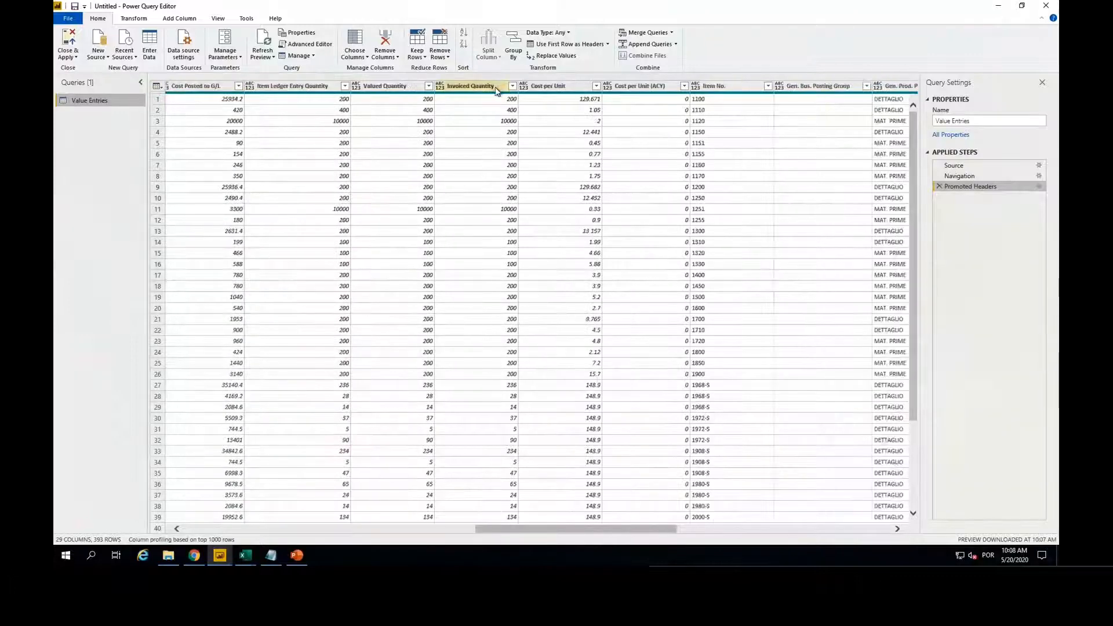
{"action": "left_click", "coordinate": [495, 87]}
{"action": "scroll", "coordinate": [548, 147], "scroll_direction": "right", "scroll_amount": 3}
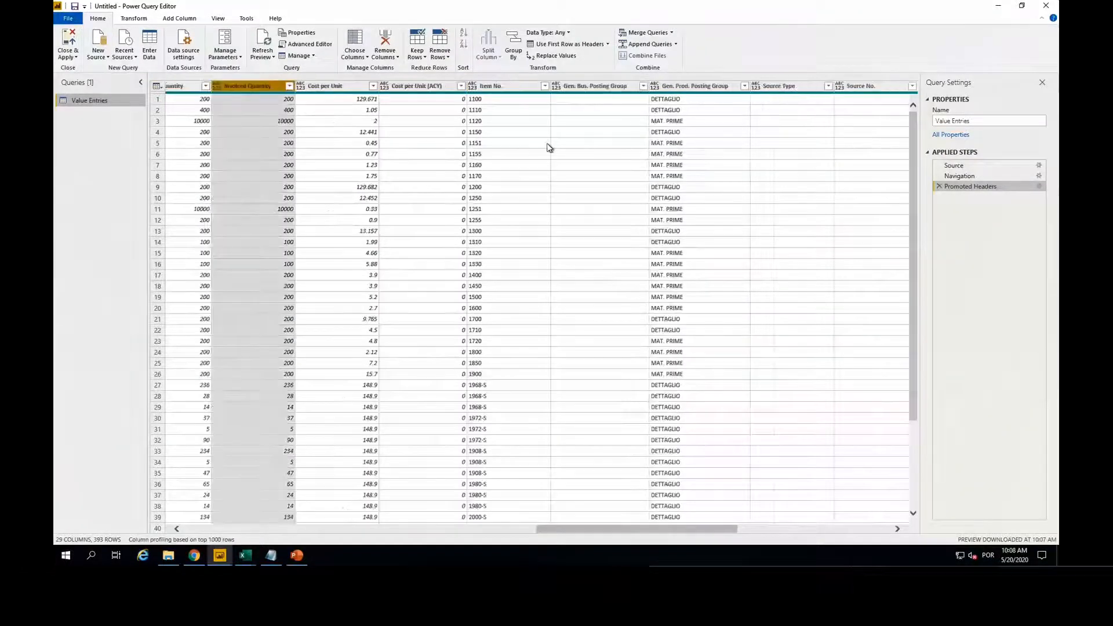
{"action": "scroll", "coordinate": [548, 147], "scroll_direction": "right", "scroll_amount": 3}
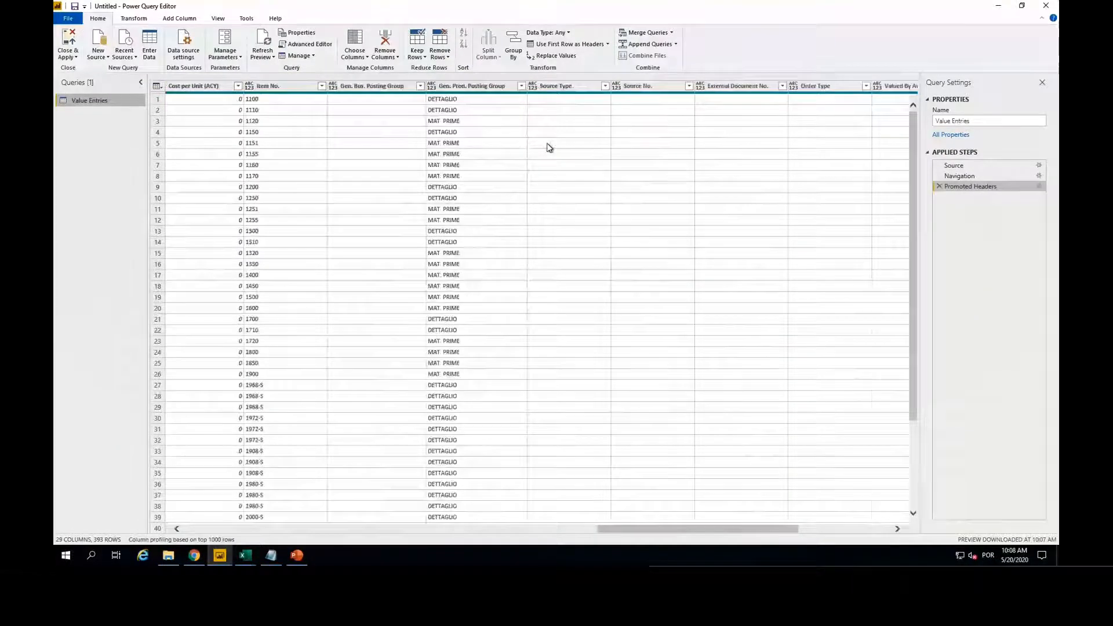
{"action": "left_click", "coordinate": [289, 86]}
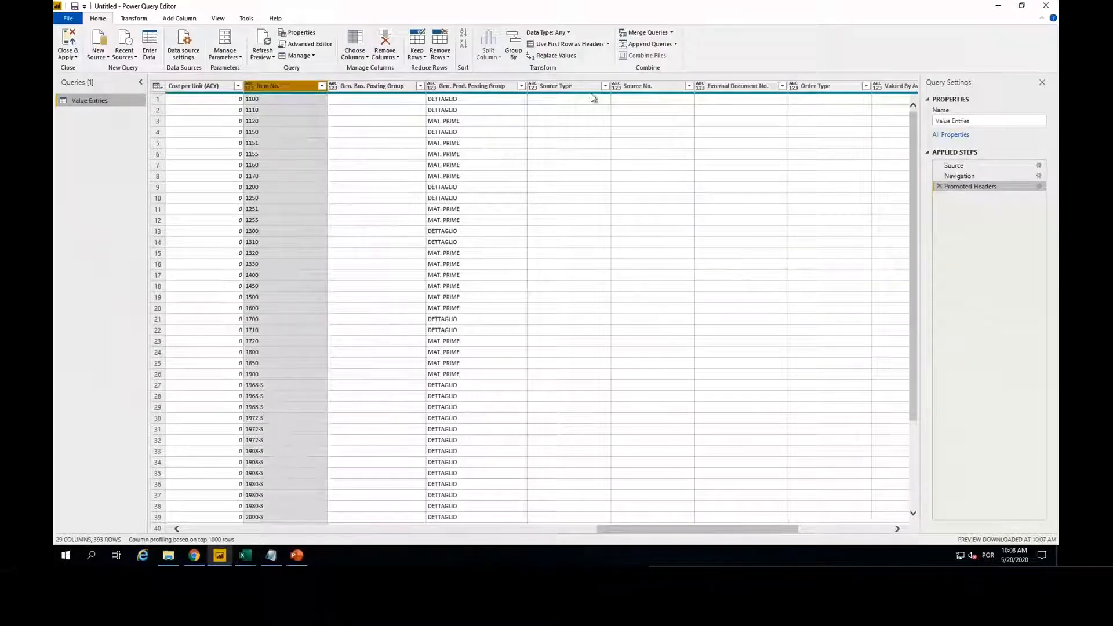
{"action": "scroll", "coordinate": [603, 102], "scroll_direction": "right", "scroll_amount": 3}
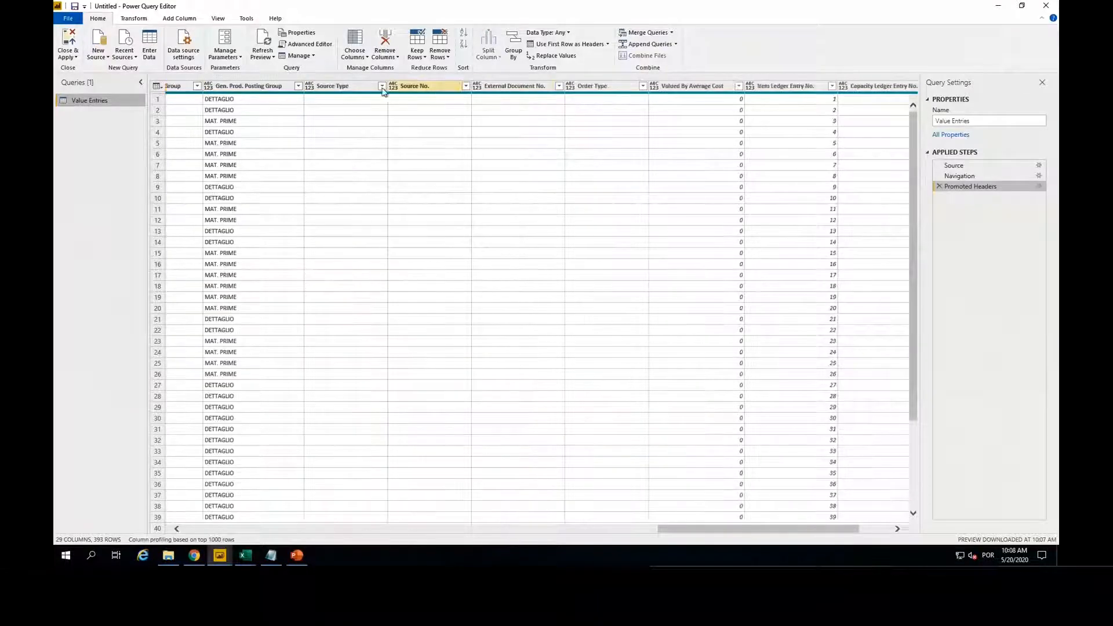
{"action": "left_click", "coordinate": [345, 87]}
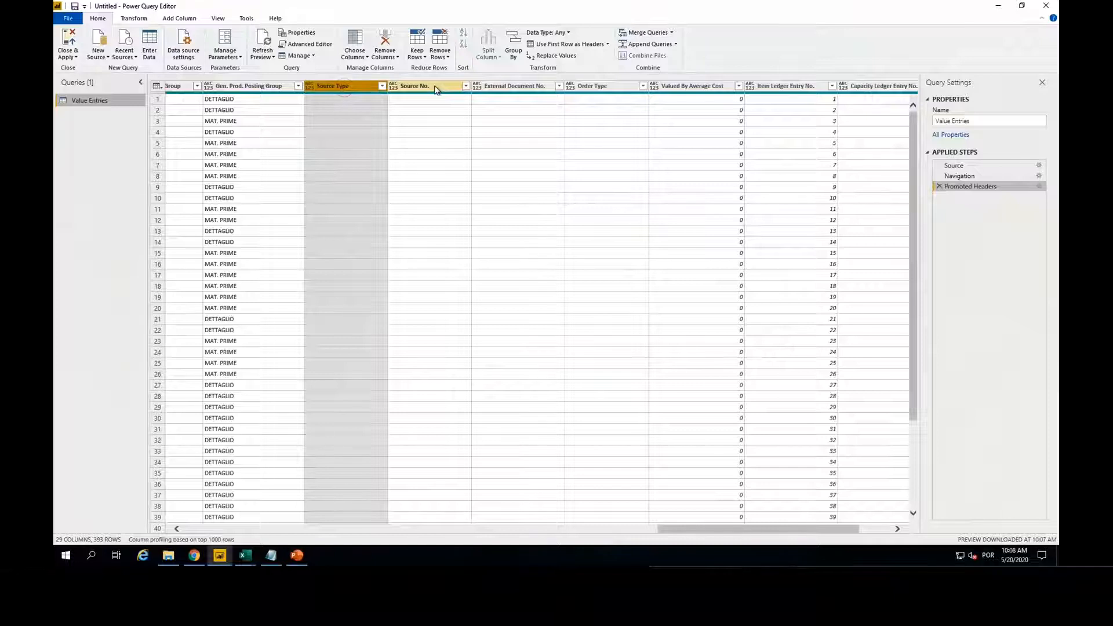
{"action": "left_click", "coordinate": [433, 85], "text": "ctrl"}
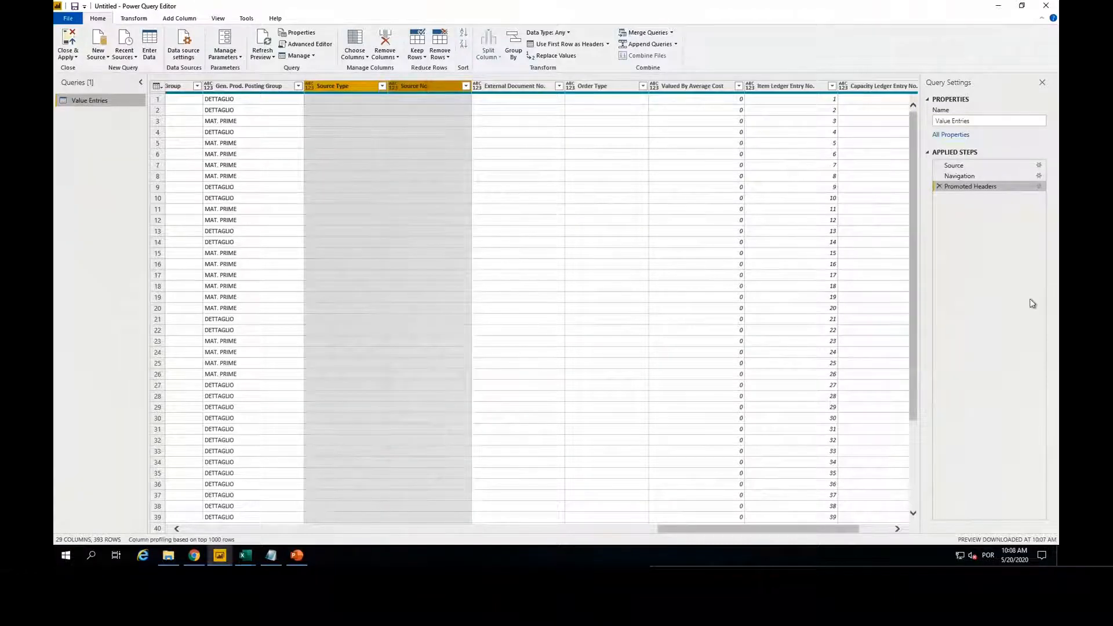
{"action": "right_click", "coordinate": [428, 88]}
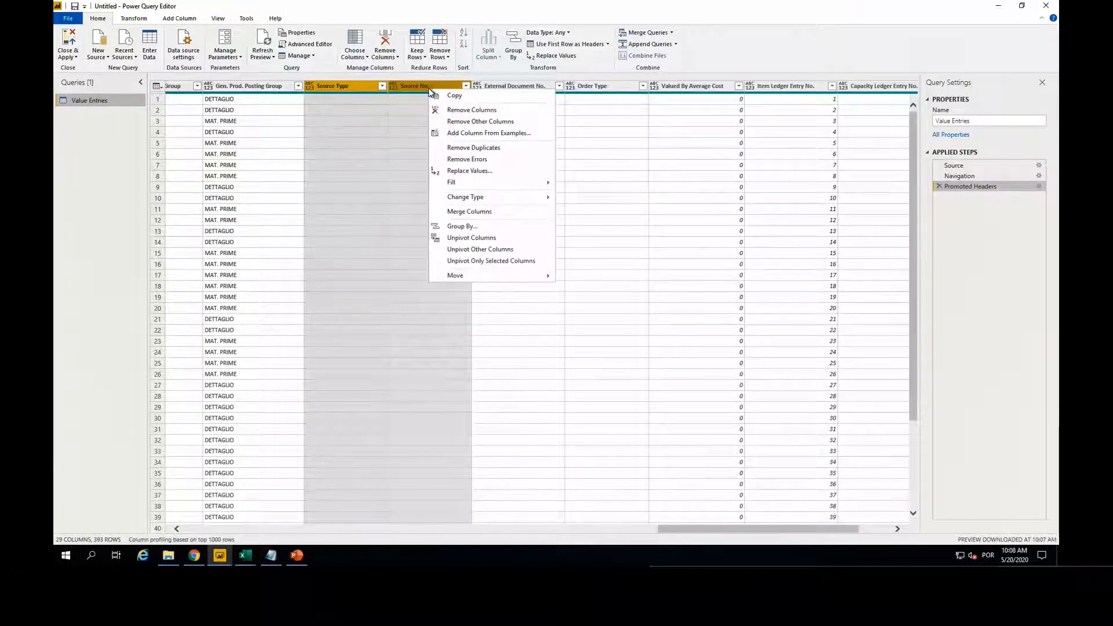
{"action": "left_click", "coordinate": [482, 121]}
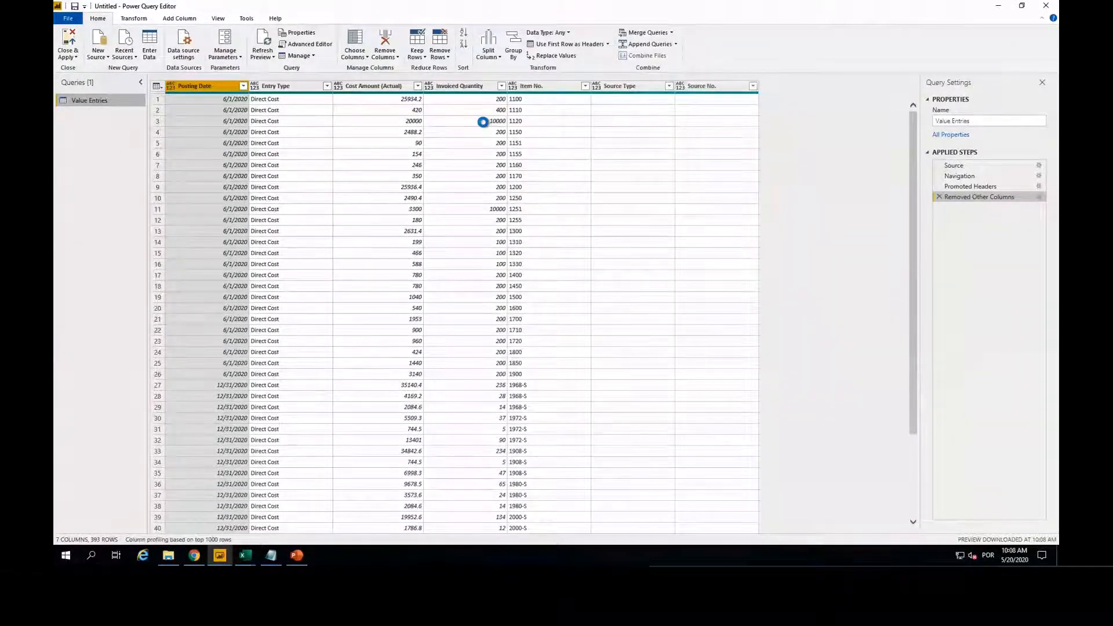
Step: Set the Posting Date column's data type to Date, and Cost Amount (Actual) and Invoiced Quantity to Whole Number
{"action": "left_click", "coordinate": [169, 86]}
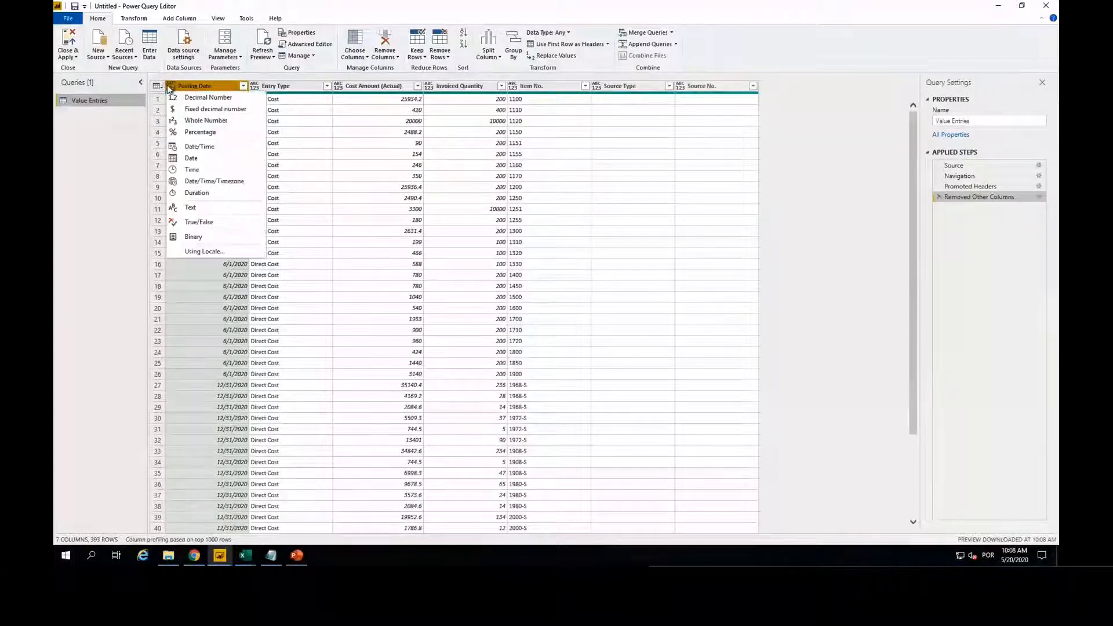
{"action": "left_click", "coordinate": [203, 162]}
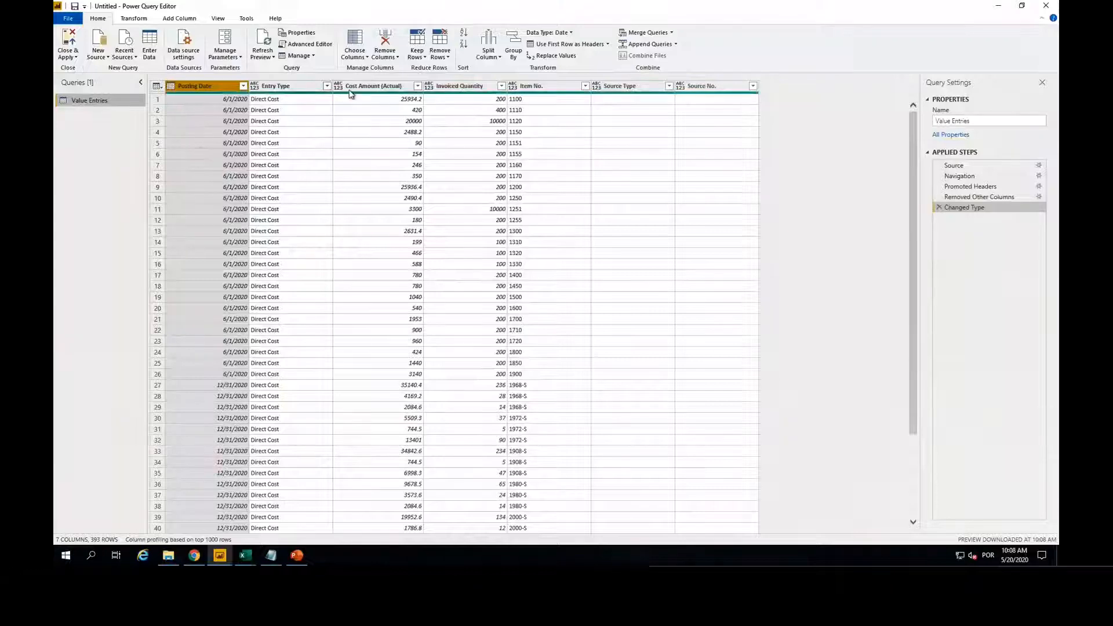
{"action": "left_click", "coordinate": [338, 86]}
{"action": "left_click", "coordinate": [359, 120]}
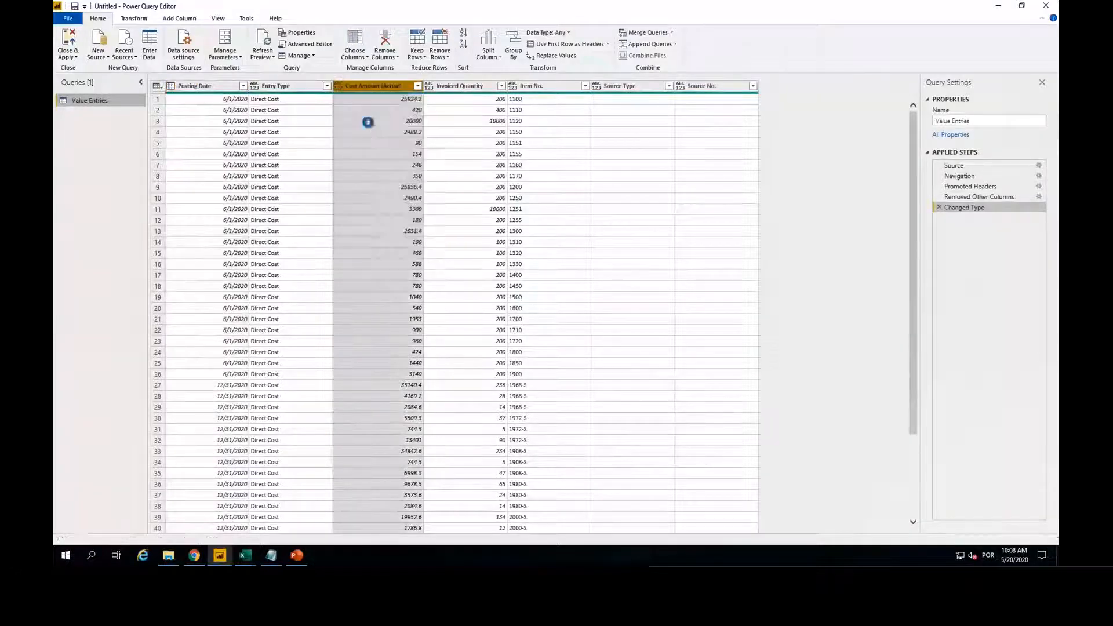
{"action": "left_click", "coordinate": [434, 86]}
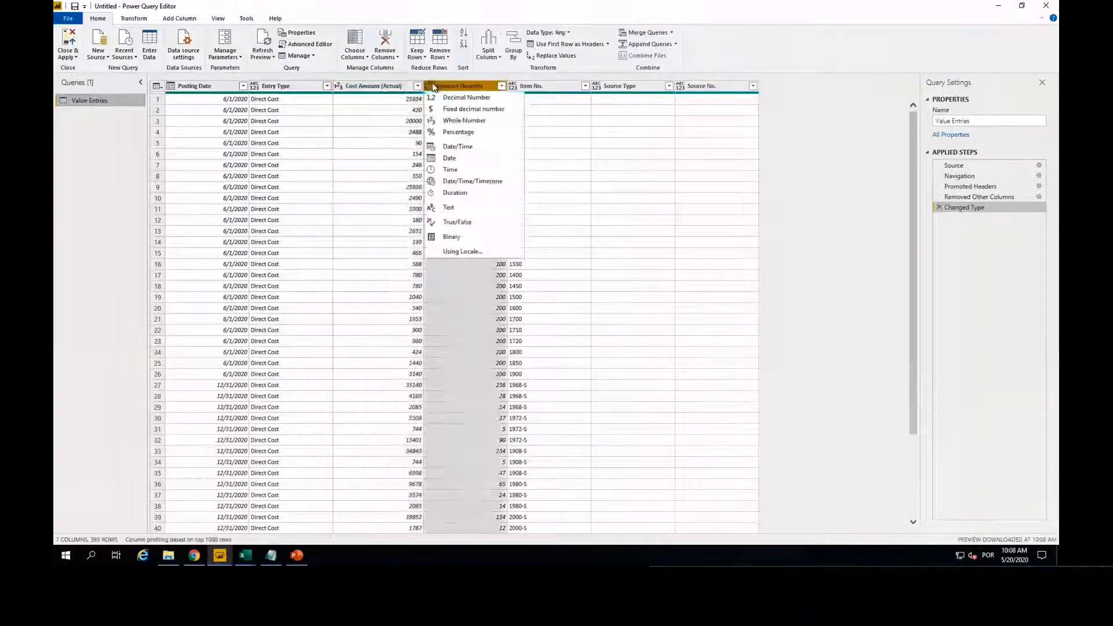
{"action": "left_click", "coordinate": [446, 120]}
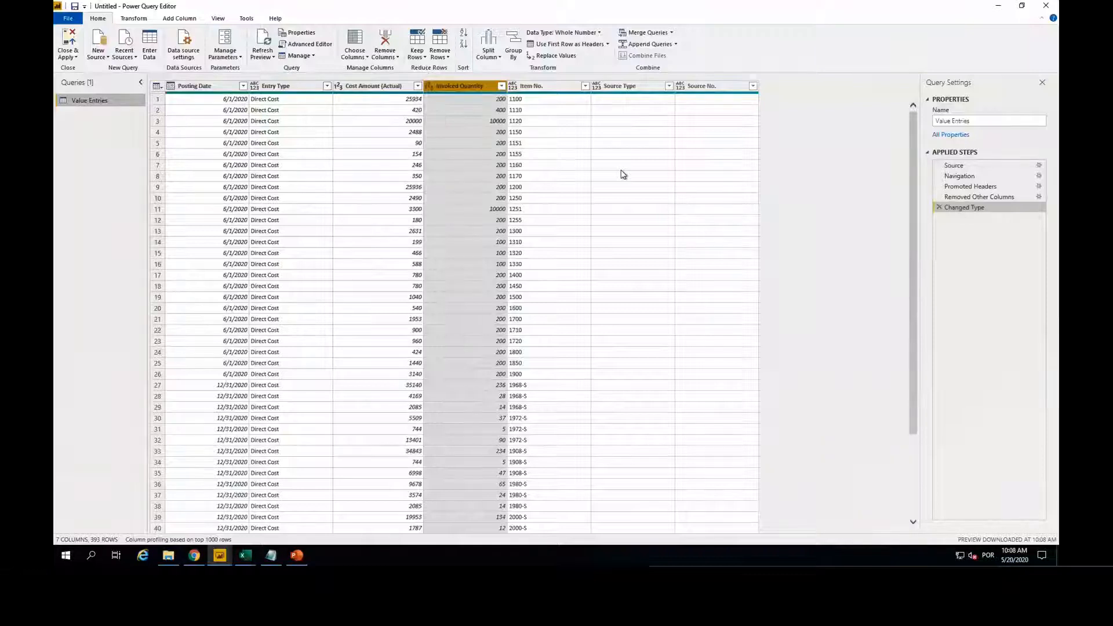
Step: Rename the Value Entries query as Value Entry
{"action": "left_click", "coordinate": [996, 120]}
{"action": "key", "text": "BackSpace"}
{"action": "key", "text": "BackSpace"}
{"action": "key", "text": "BackSpace"}
{"action": "type", "text": "y"}
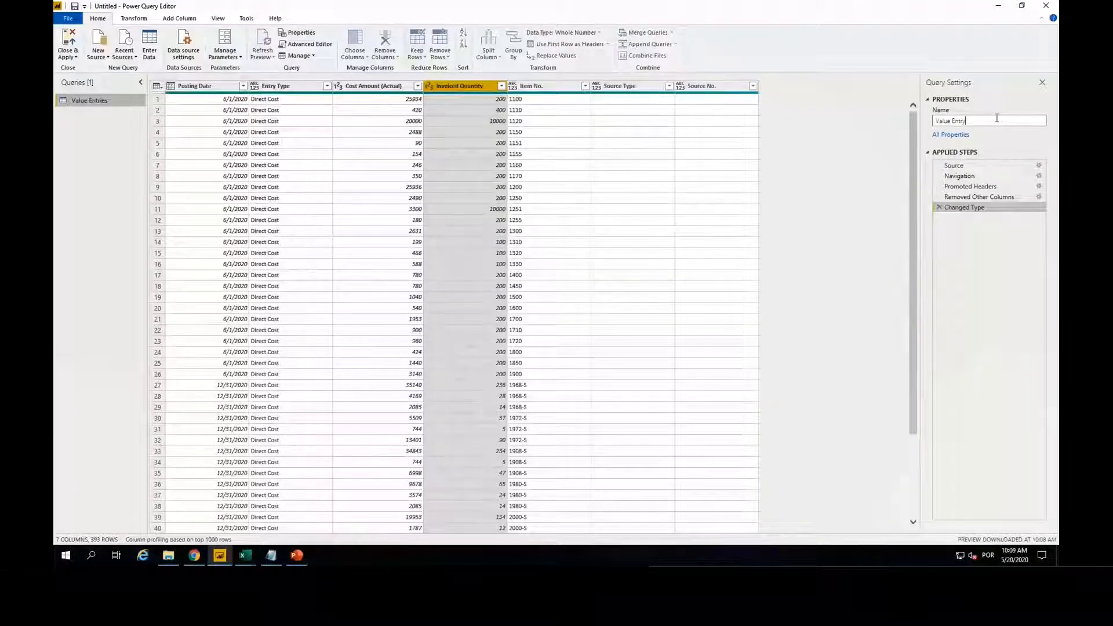
{"action": "key", "text": "Return"}
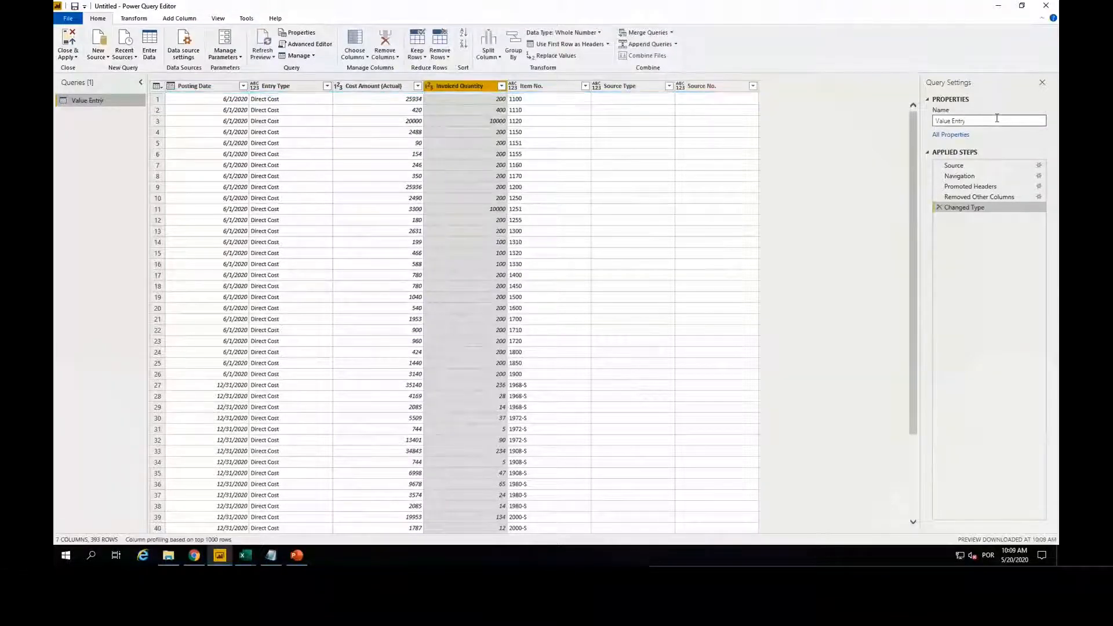
Step: Add the Goals Excel workbook as a new source and import its Sales sheet as a query
{"action": "left_click", "coordinate": [99, 60]}
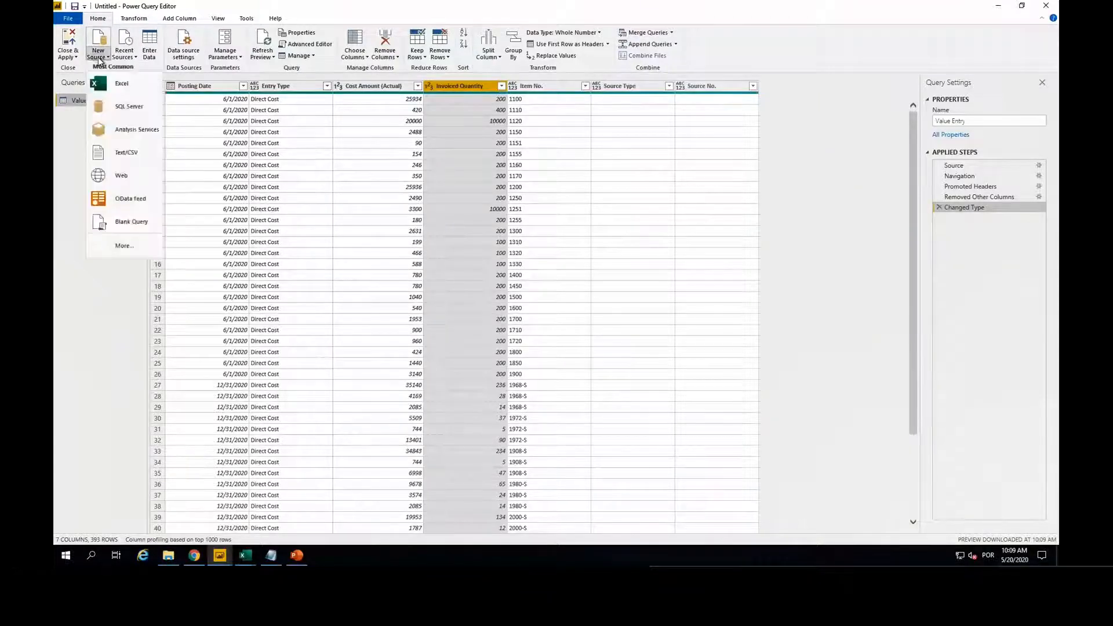
{"action": "left_click", "coordinate": [125, 85]}
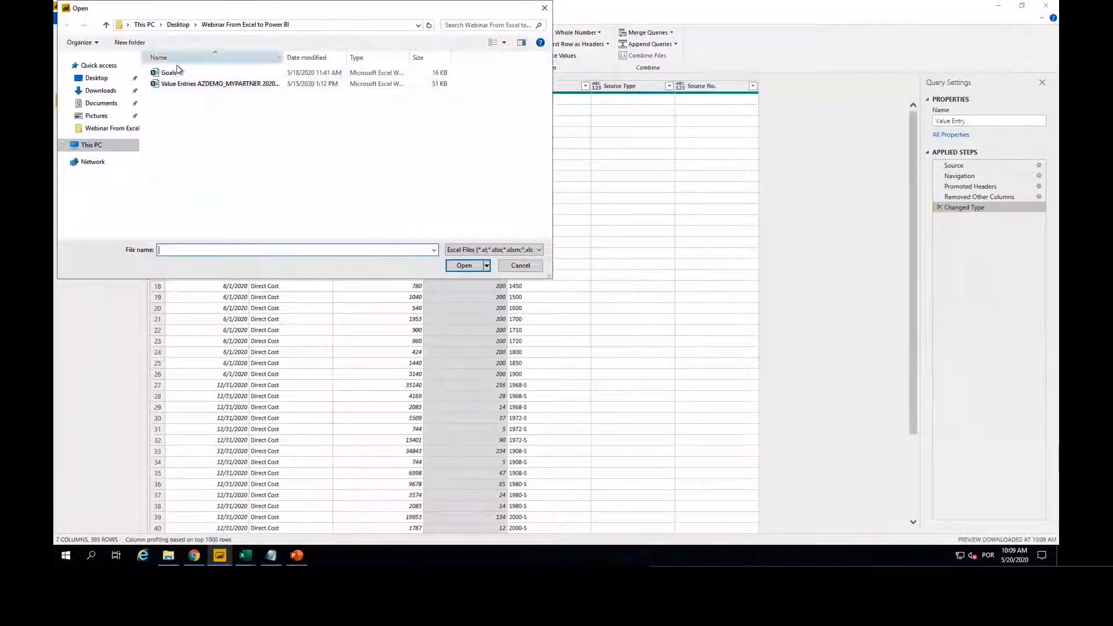
{"action": "left_click", "coordinate": [165, 73]}
{"action": "left_click", "coordinate": [461, 266]}
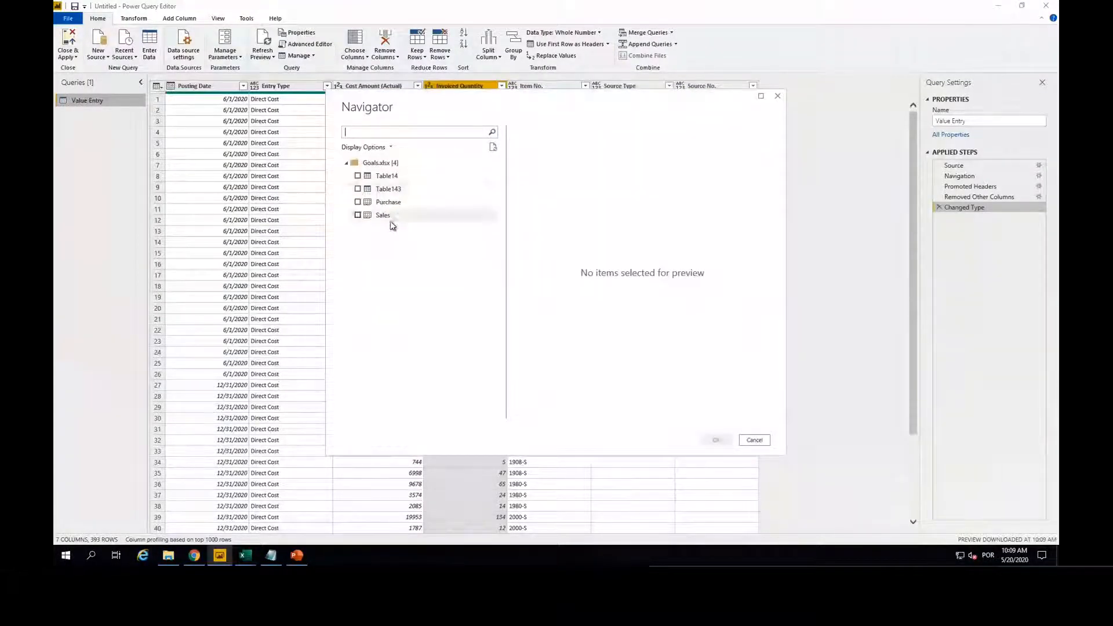
{"action": "left_click", "coordinate": [357, 216]}
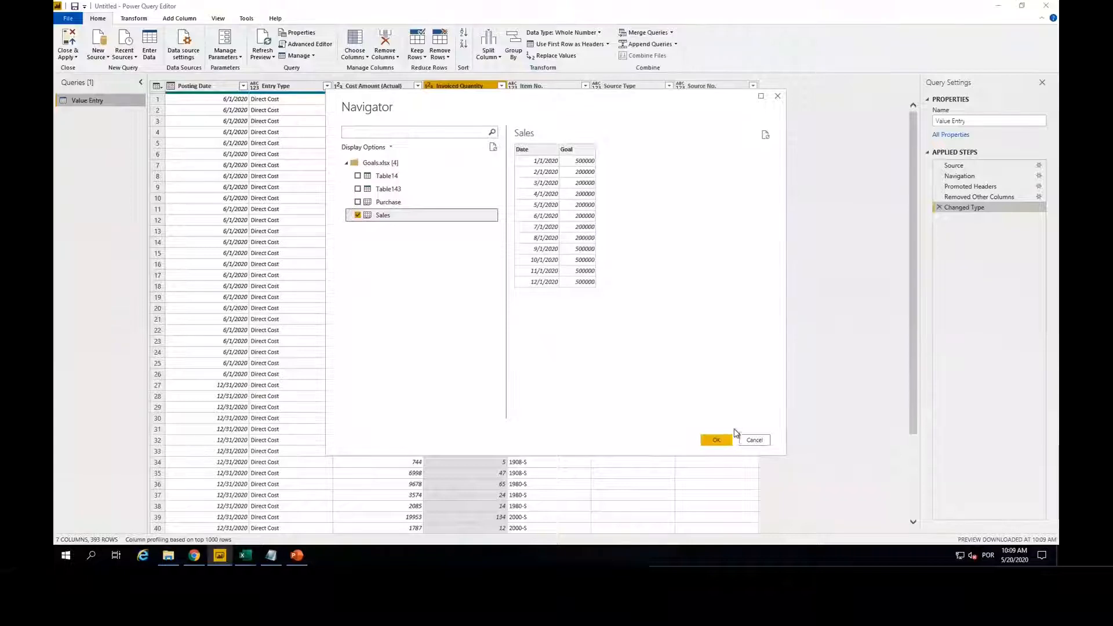
{"action": "left_click", "coordinate": [717, 440]}
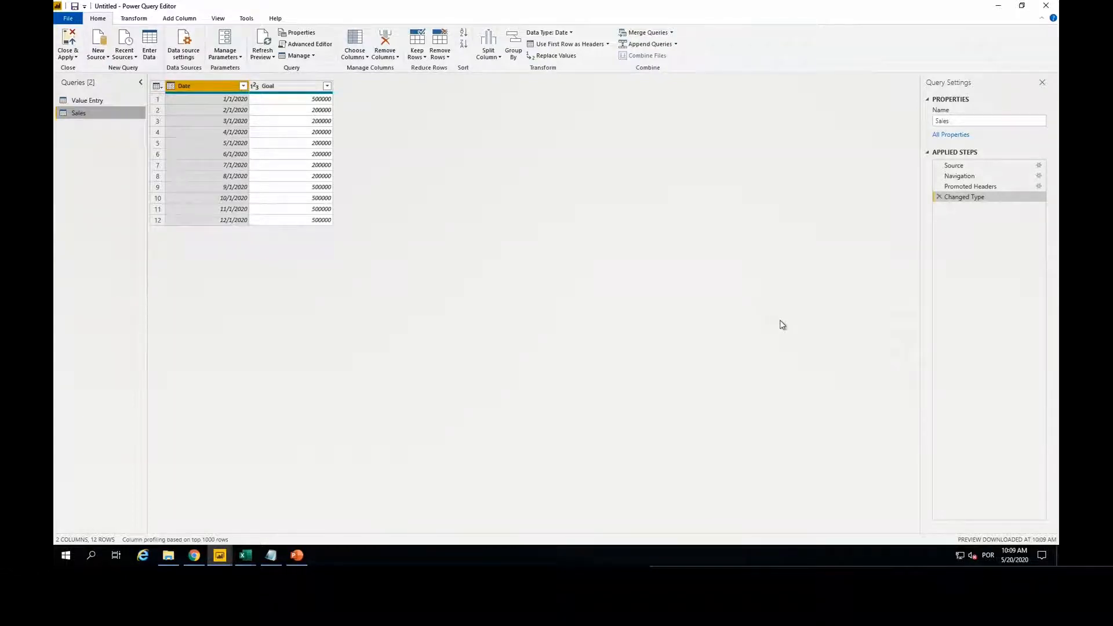
Step: Rename the Sales query as Sales Goals
{"action": "left_click", "coordinate": [990, 120]}
{"action": "type", "text": "Goal"}
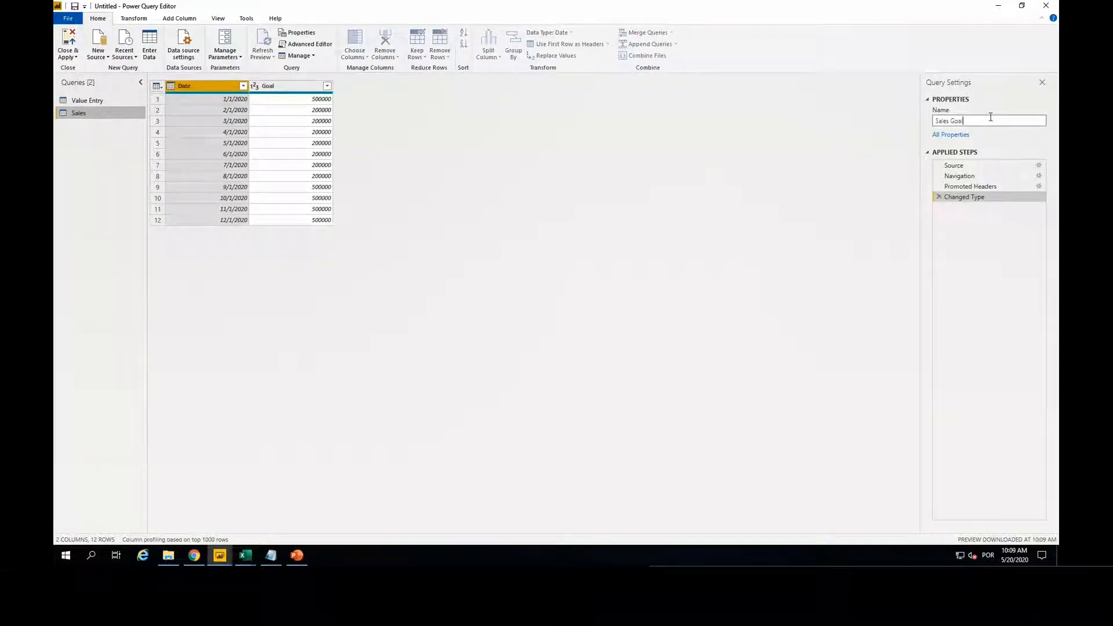
{"action": "type", "text": "s"}
{"action": "left_click", "coordinate": [643, 152]}
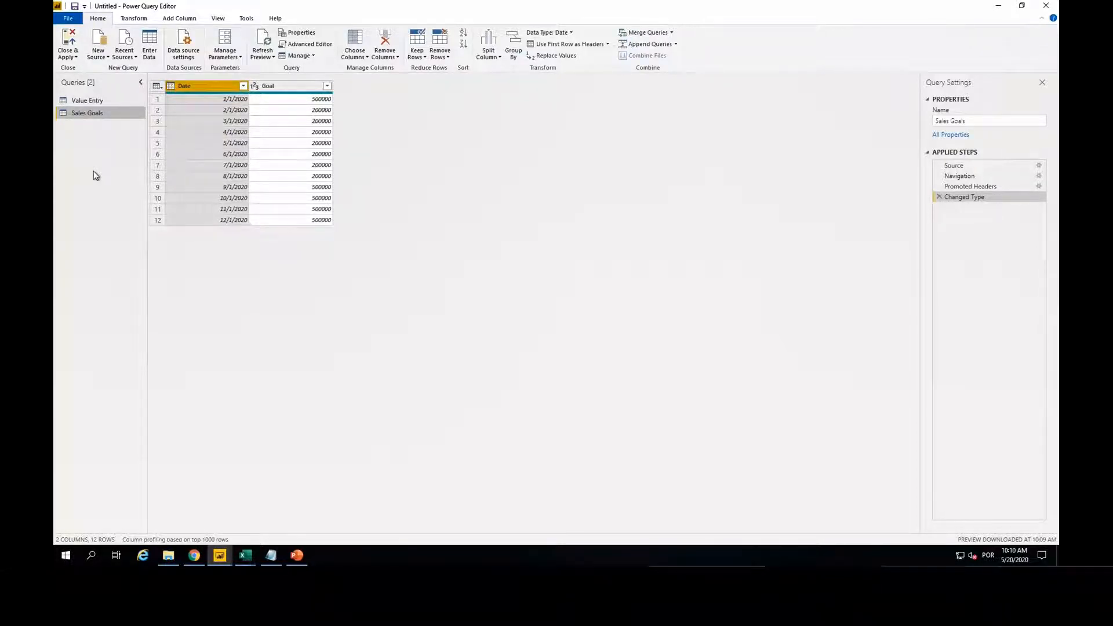
Step: Create a query parameter named Server with type Text and the current value "."
{"action": "right_click", "coordinate": [89, 170]}
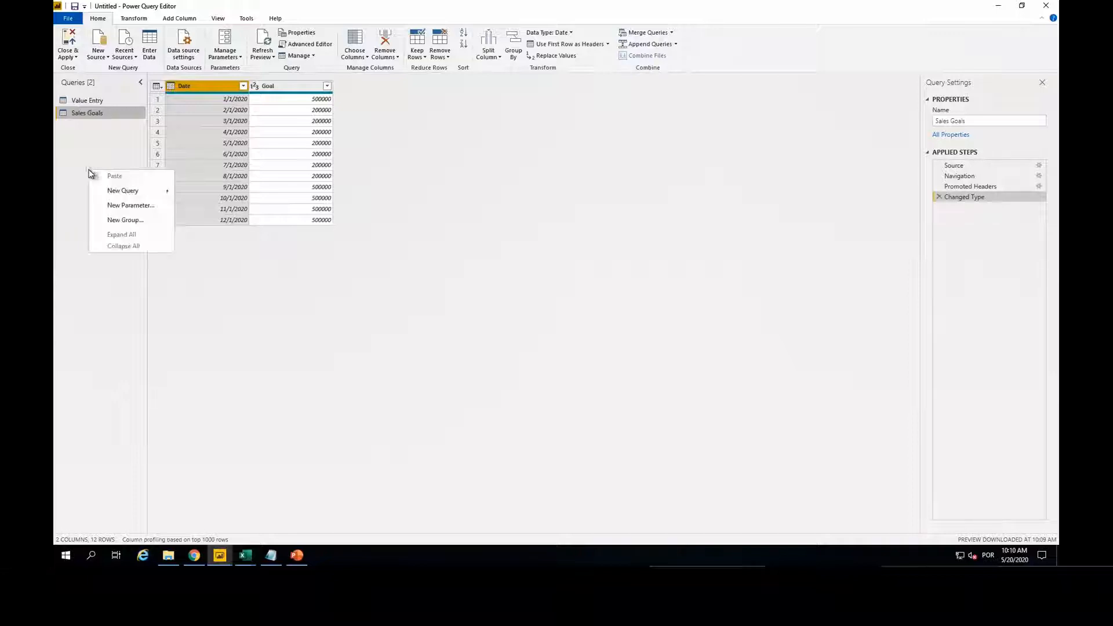
{"action": "left_click", "coordinate": [128, 207]}
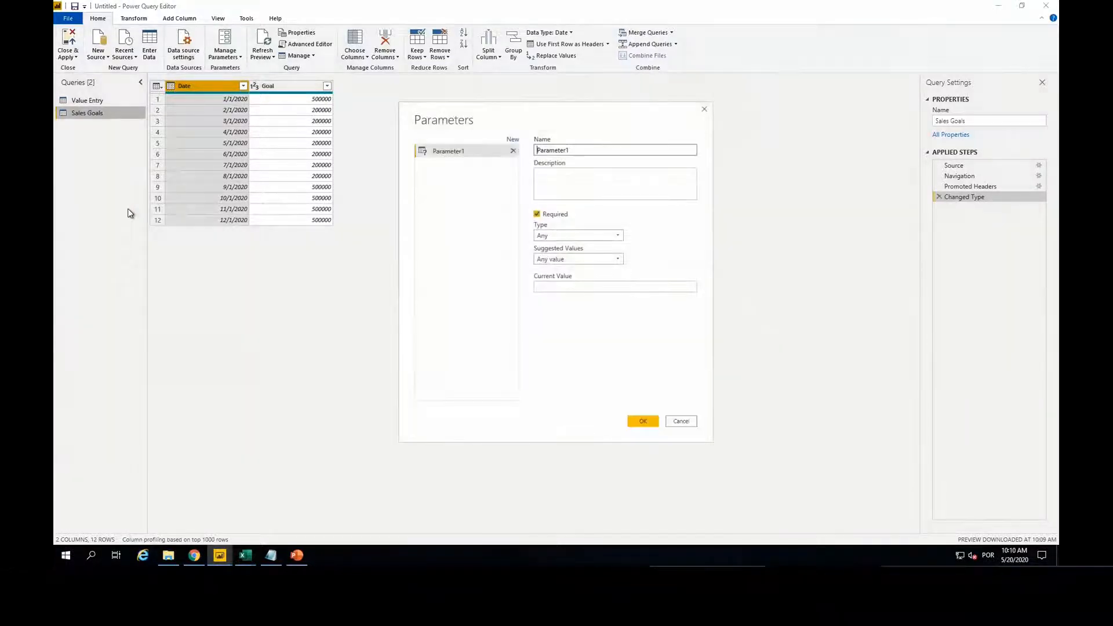
{"action": "double_click", "coordinate": [604, 150]}
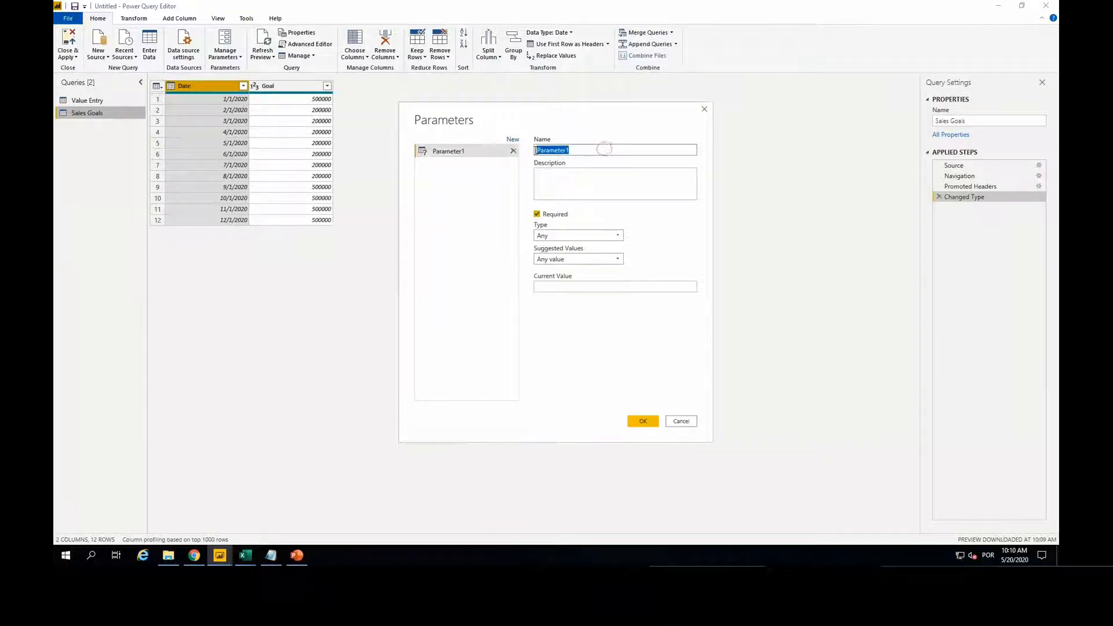
{"action": "type", "text": "Sel"}
{"action": "type", "text": "ver"}
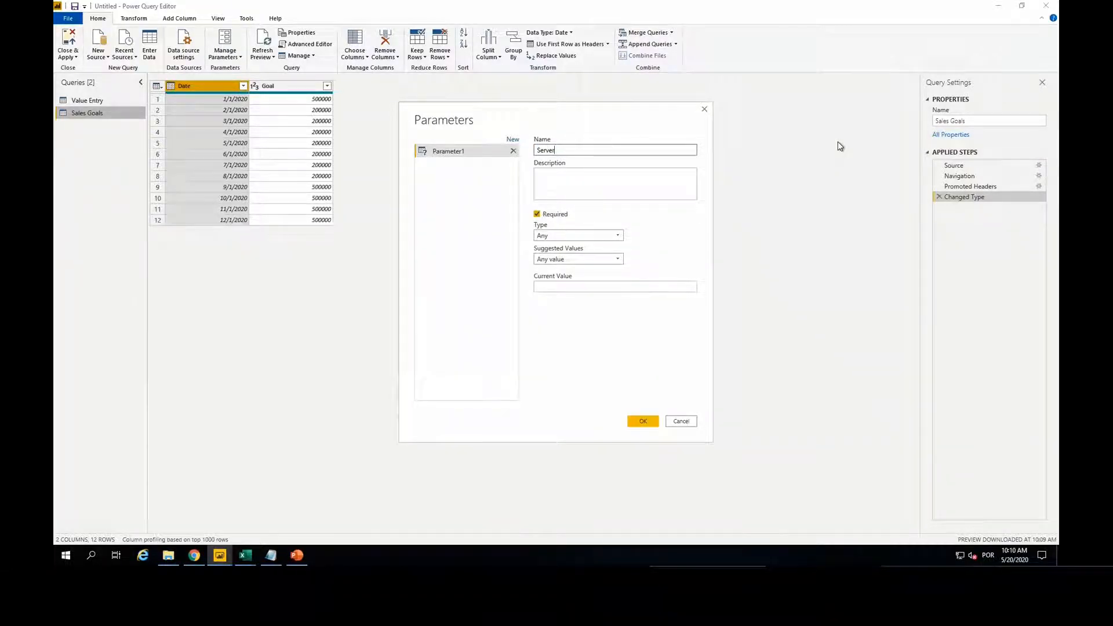
{"action": "left_click", "coordinate": [613, 237]}
{"action": "left_click", "coordinate": [558, 321]}
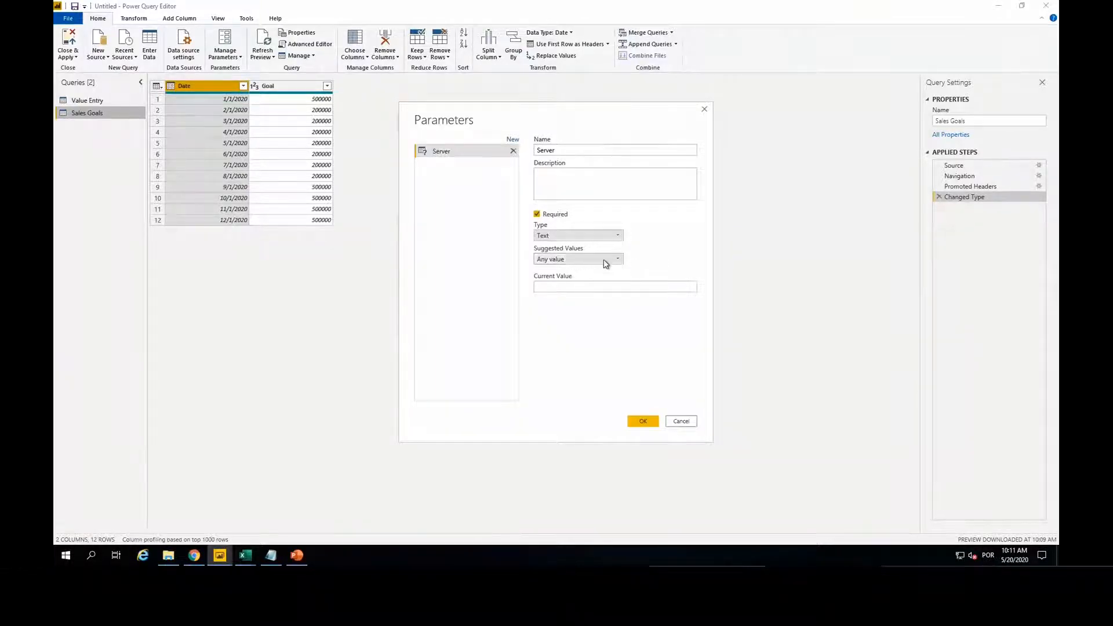
{"action": "left_click", "coordinate": [593, 285]}
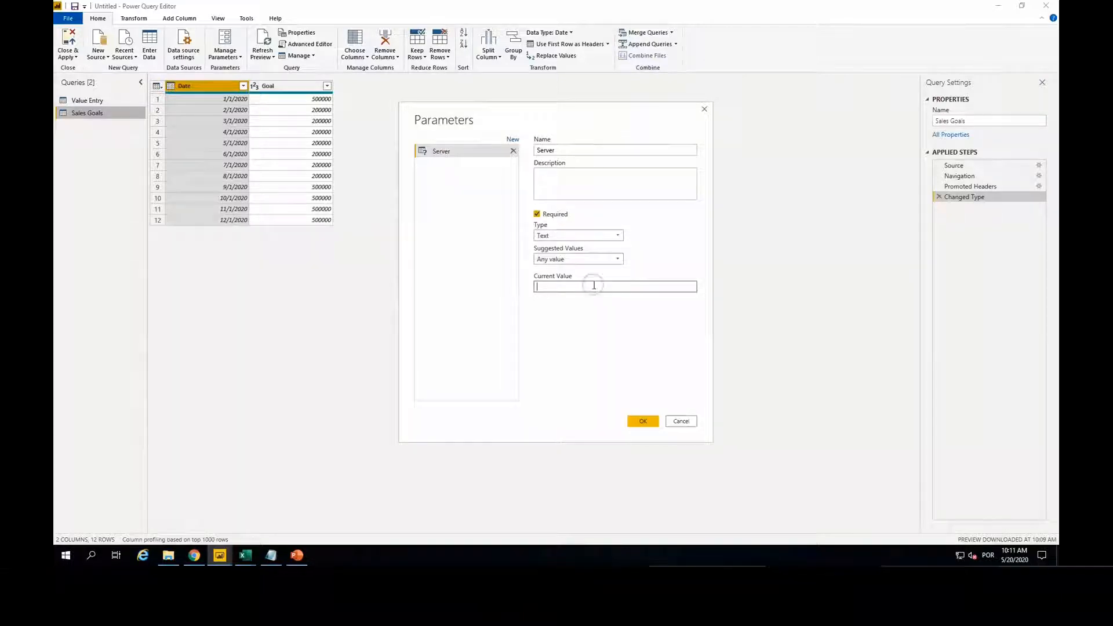
{"action": "type", "text": "."}
{"action": "left_click", "coordinate": [645, 420]}
Step: Add a new query parameter and name it Database
{"action": "right_click", "coordinate": [80, 157]}
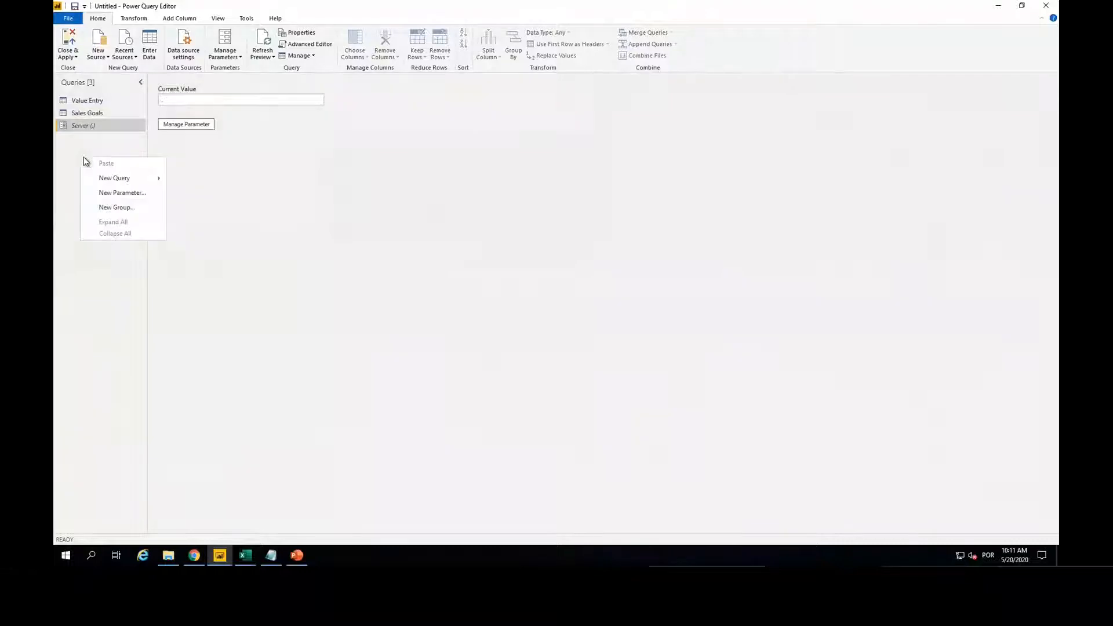
{"action": "left_click", "coordinate": [111, 192]}
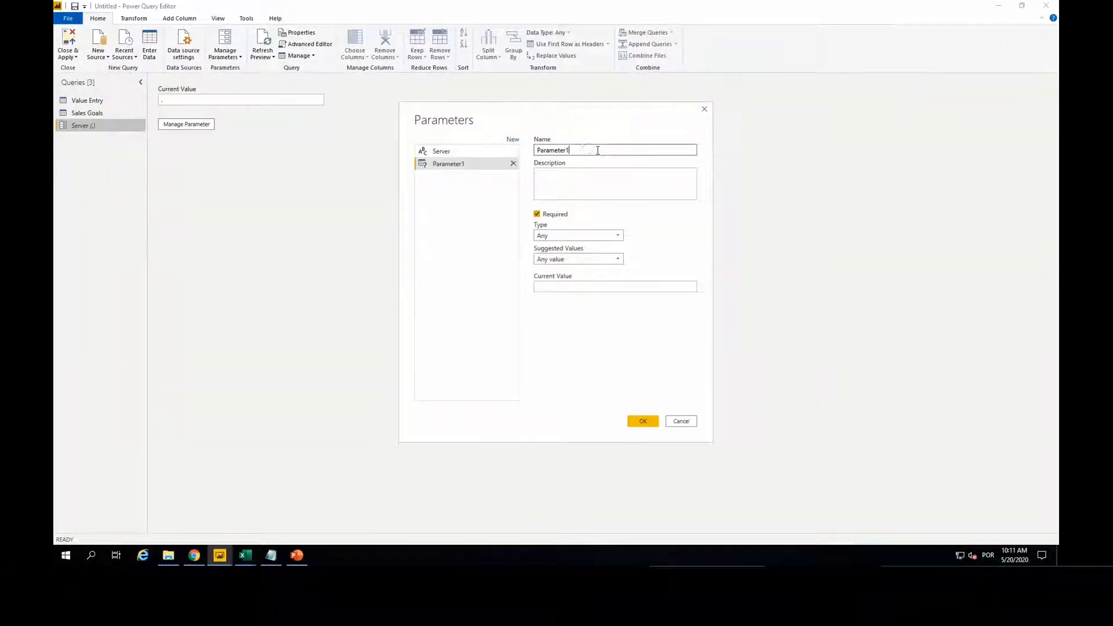
{"action": "key", "text": "BackSpace"}
{"action": "key", "text": "BackSpace"}
{"action": "key", "text": "BackSpace"}
{"action": "key", "text": "BackSpace"}
{"action": "key", "text": "BackSpace"}
{"action": "key", "text": "BackSpace"}
{"action": "key", "text": "BackSpace"}
{"action": "key", "text": "BackSpace"}
{"action": "key", "text": "BackSpace"}
{"action": "key", "text": "BackSpace"}
{"action": "type", "text": "Da"}
{"action": "key", "text": "BackSpace"}
{"action": "key", "text": "BackSpace"}
{"action": "type", "text": "Database"}
Step: Copy the database name from the notes file and create the Database parameter with the current value "Demo Database NAV (11-0)"
{"action": "left_click", "coordinate": [270, 555]}
{"action": "scroll", "coordinate": [238, 201], "scroll_direction": "down", "scroll_amount": 2}
{"action": "scroll", "coordinate": [238, 201], "scroll_direction": "down", "scroll_amount": 1}
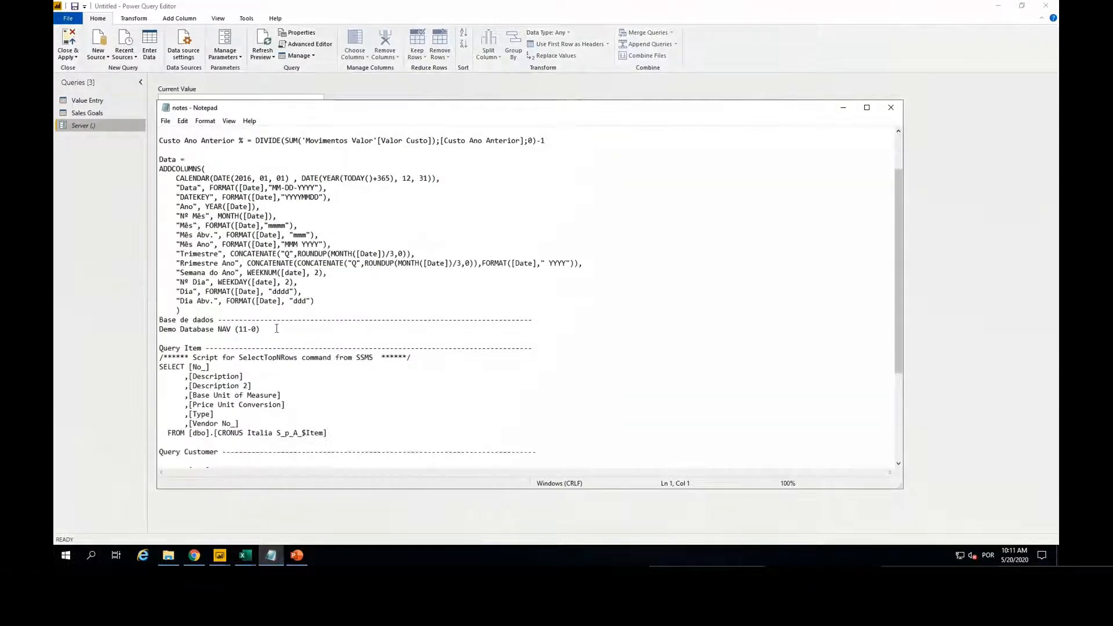
{"action": "left_click_drag", "start_coordinate": [274, 328], "coordinate": [143, 323]}
{"action": "key", "text": "ctrl+c"}
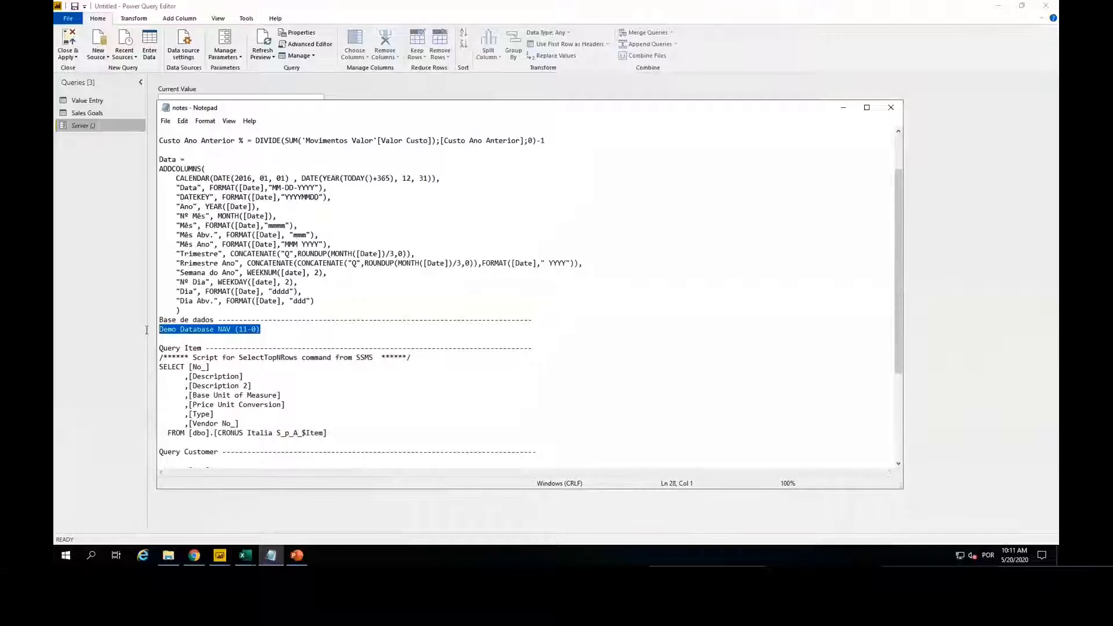
{"action": "left_click", "coordinate": [842, 107]}
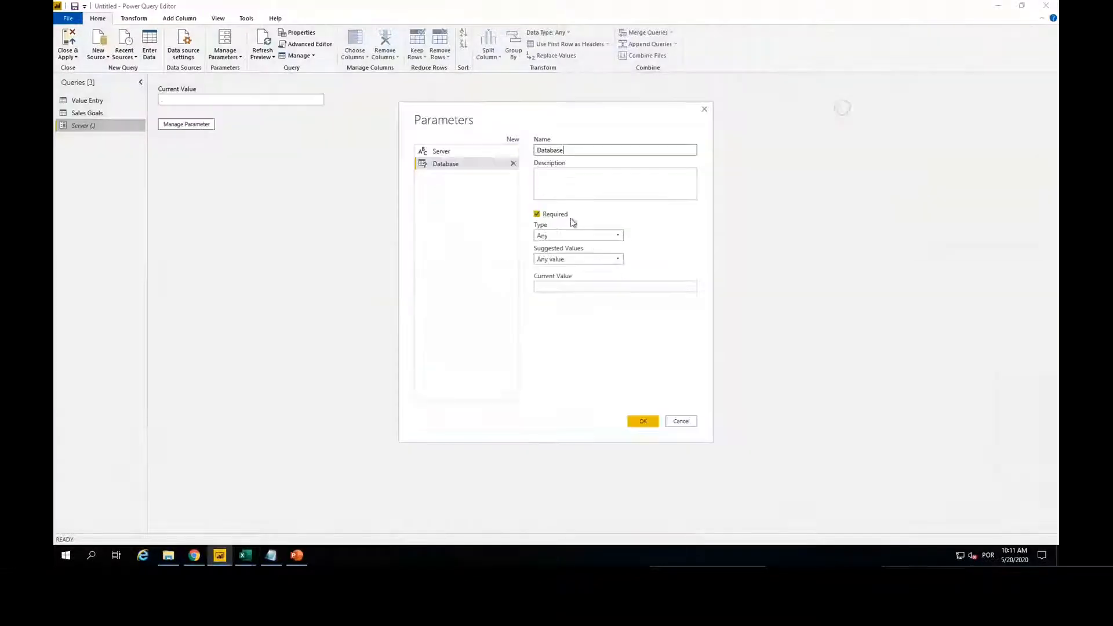
{"action": "left_click", "coordinate": [565, 287]}
{"action": "key", "text": "ctrl+v"}
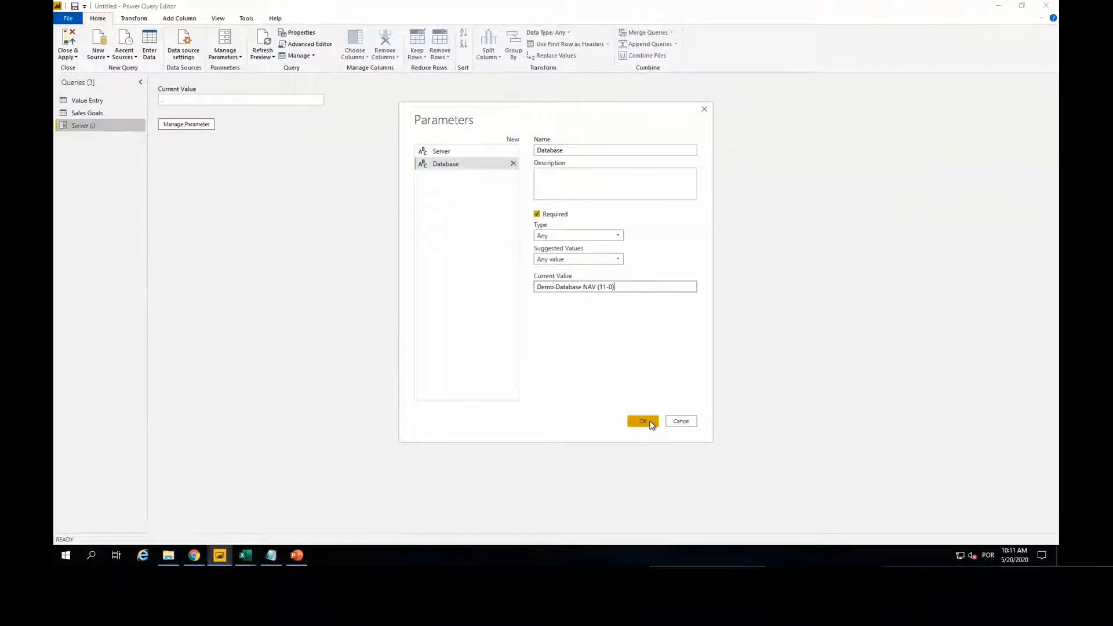
{"action": "left_click", "coordinate": [649, 423]}
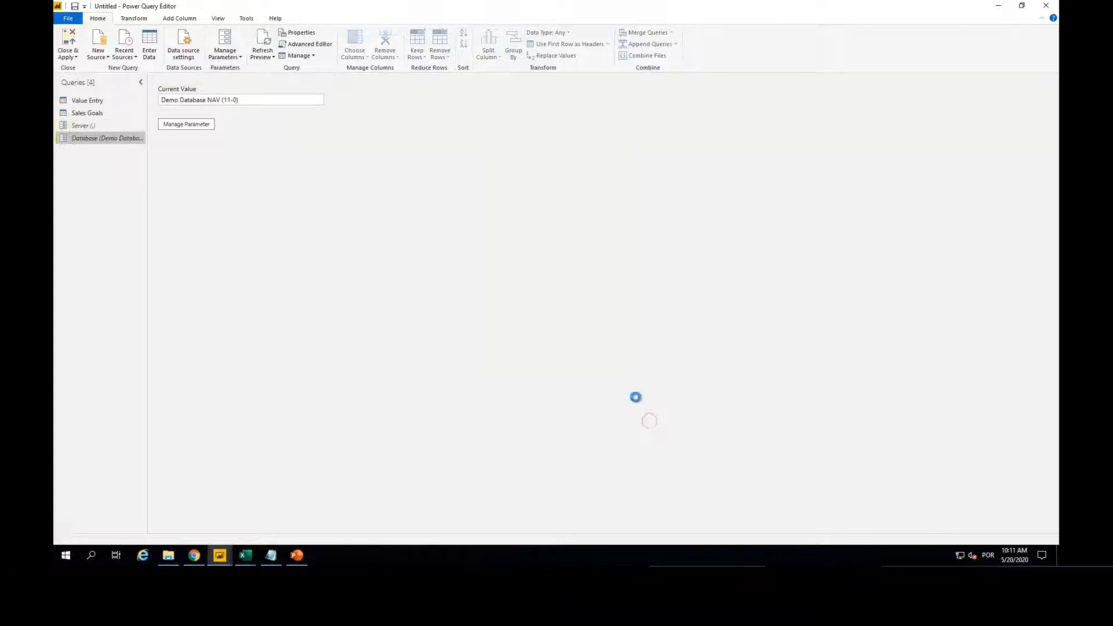
Step: Create a query group named Parameters and move the Server and Database parameters into it
{"action": "right_click", "coordinate": [102, 164]}
{"action": "left_click", "coordinate": [130, 214]}
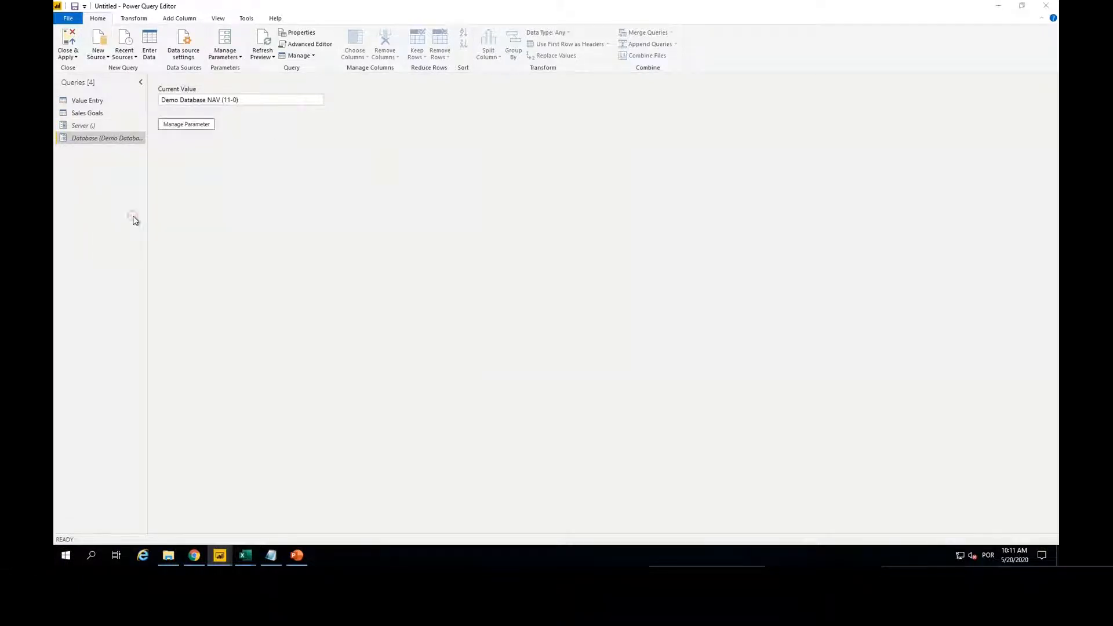
{"action": "type", "text": "Parameters"}
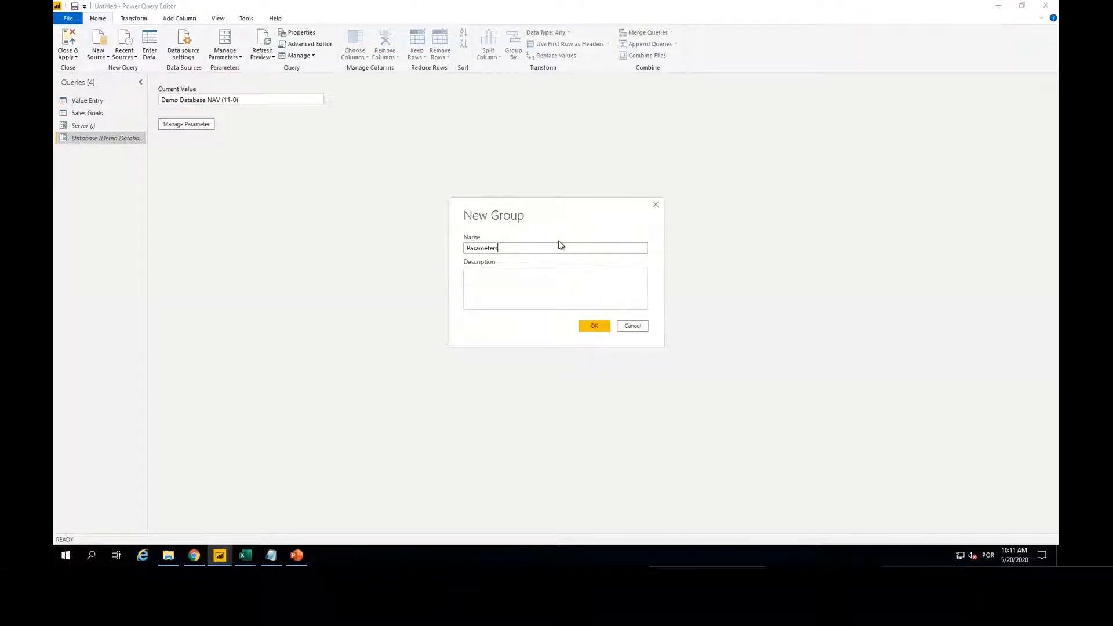
{"action": "key", "text": "Return"}
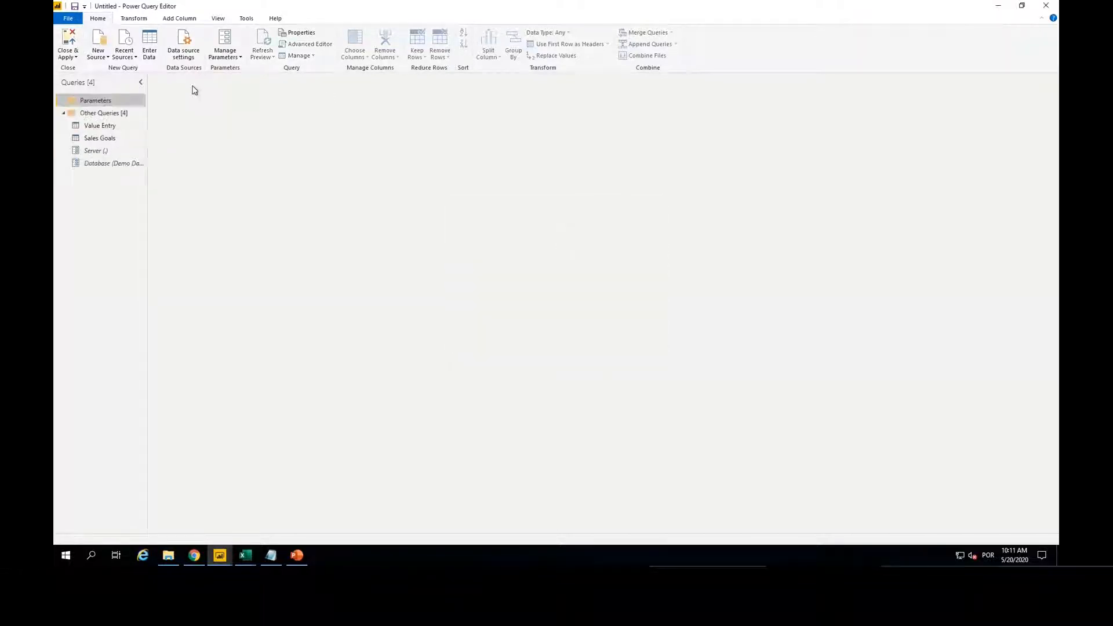
{"action": "left_click_drag", "start_coordinate": [96, 150], "coordinate": [93, 102]}
{"action": "left_click_drag", "start_coordinate": [103, 162], "coordinate": [109, 98]}
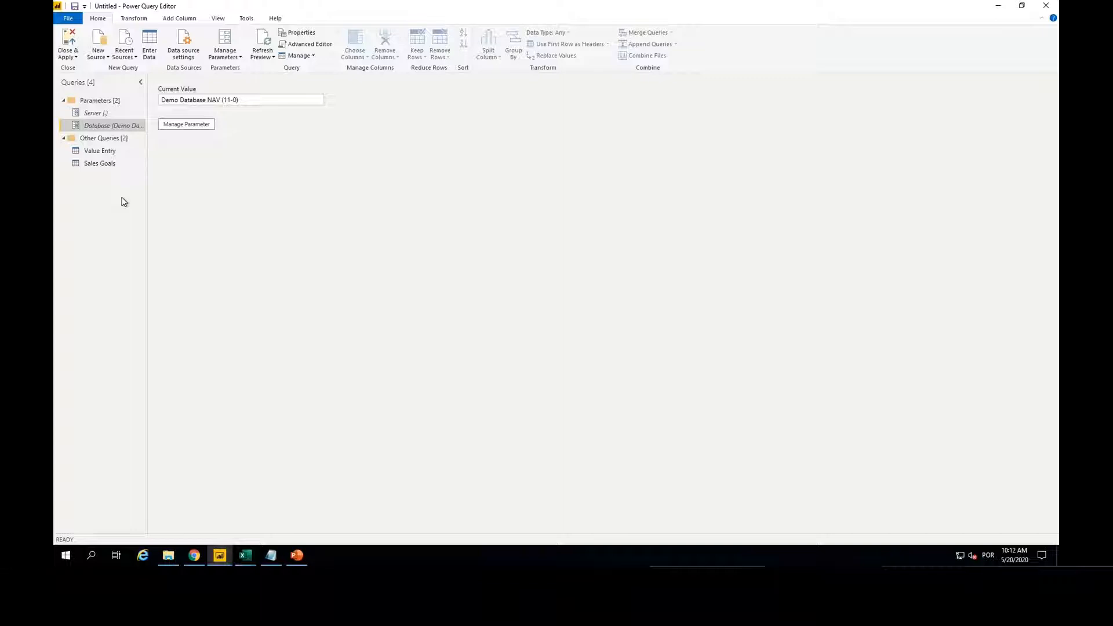
Step: Start a new SQL Server source that uses the Server parameter as server and the Database parameter as database
{"action": "left_click", "coordinate": [100, 55]}
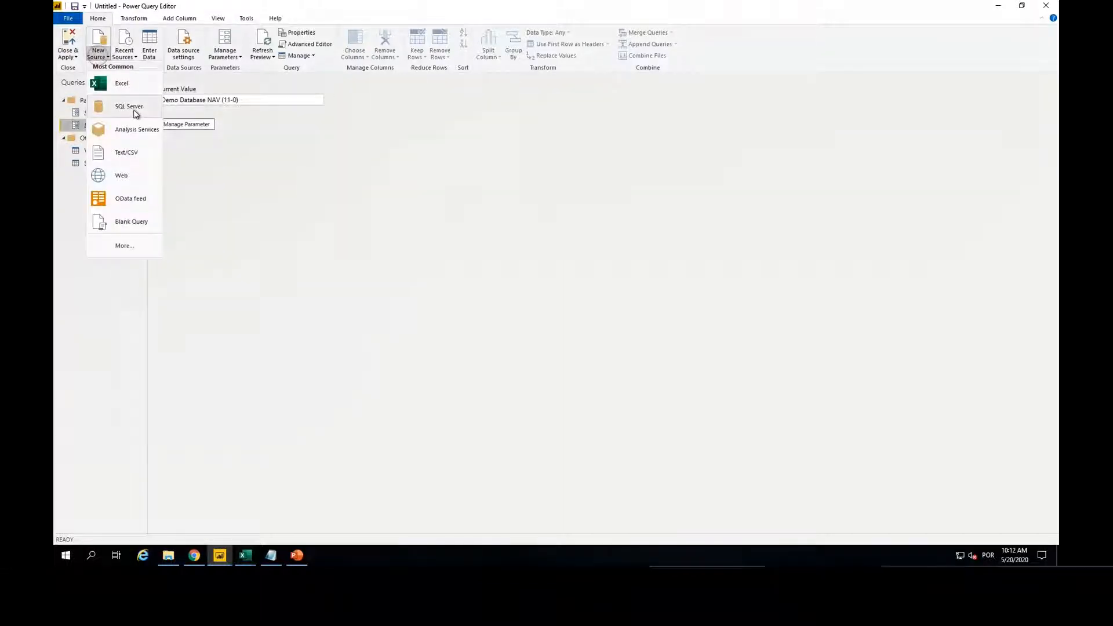
{"action": "left_click", "coordinate": [134, 108]}
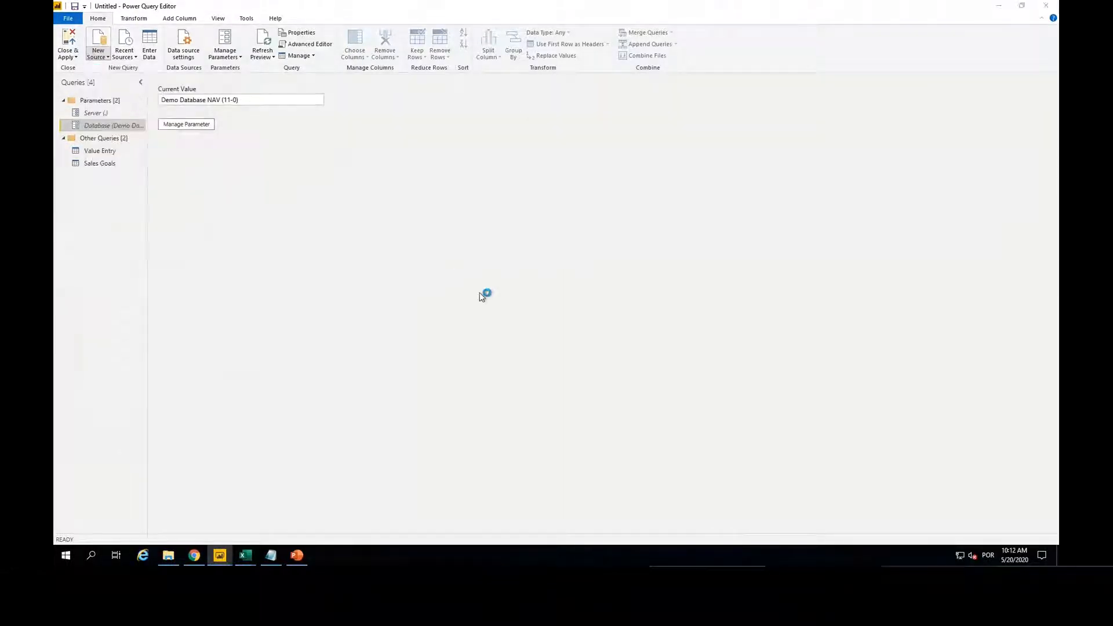
{"action": "left_click", "coordinate": [396, 233]}
{"action": "left_click", "coordinate": [425, 256]}
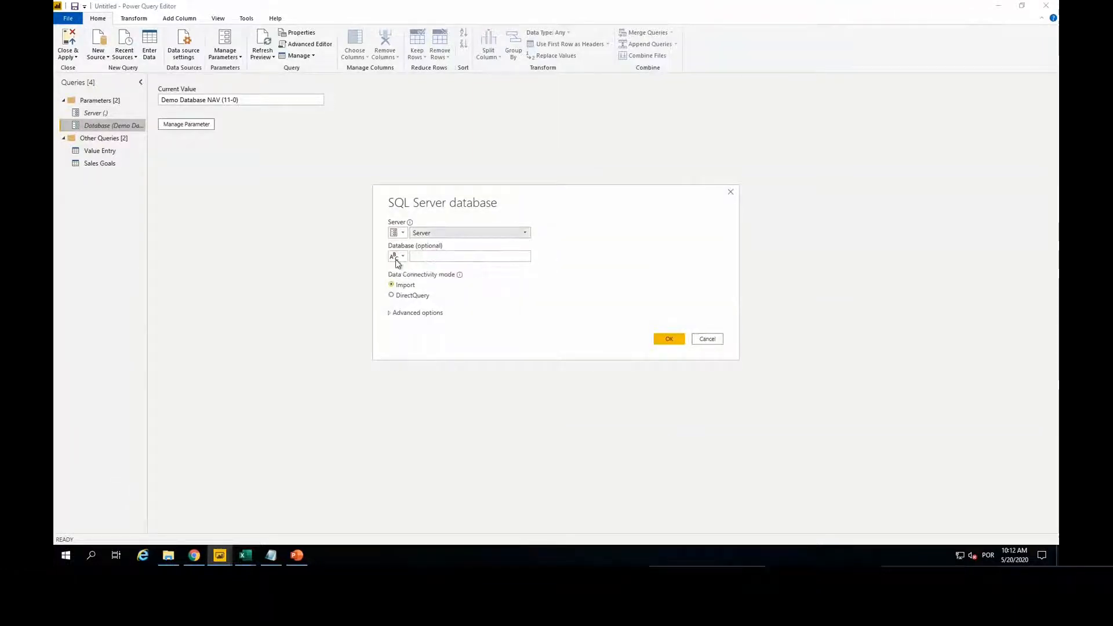
{"action": "left_click", "coordinate": [397, 256]}
{"action": "left_click", "coordinate": [404, 284]}
{"action": "left_click", "coordinate": [434, 256]}
{"action": "left_click", "coordinate": [440, 277]}
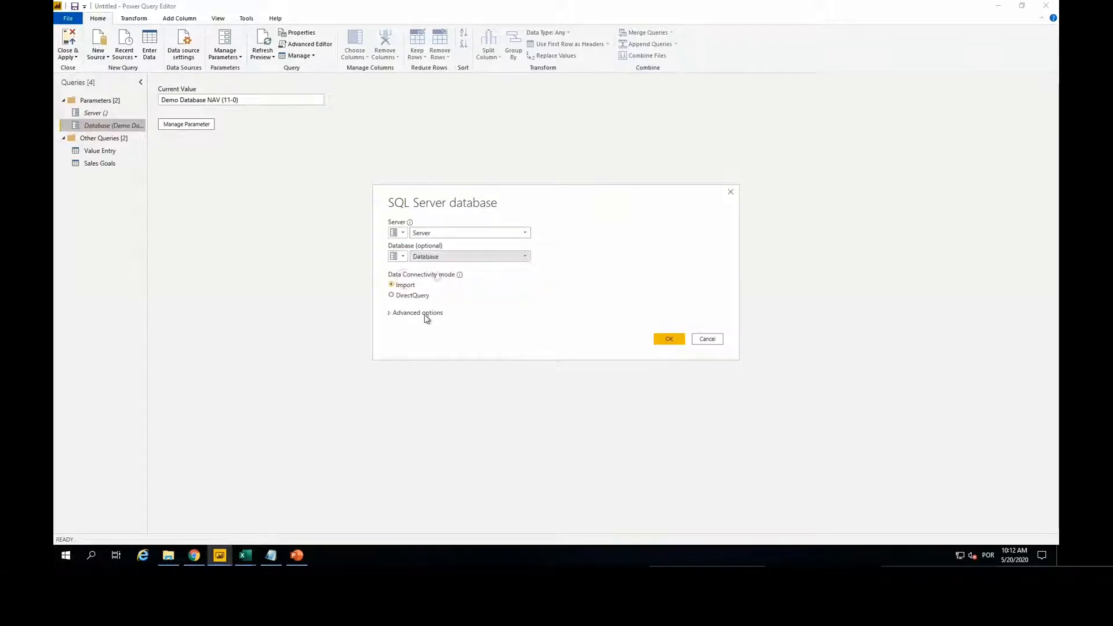
Step: Copy the customer SELECT statement from the notes file into the source's SQL statement and import the result as a query
{"action": "left_click", "coordinate": [401, 313]}
{"action": "scroll", "coordinate": [516, 353], "scroll_direction": "down", "scroll_amount": 1}
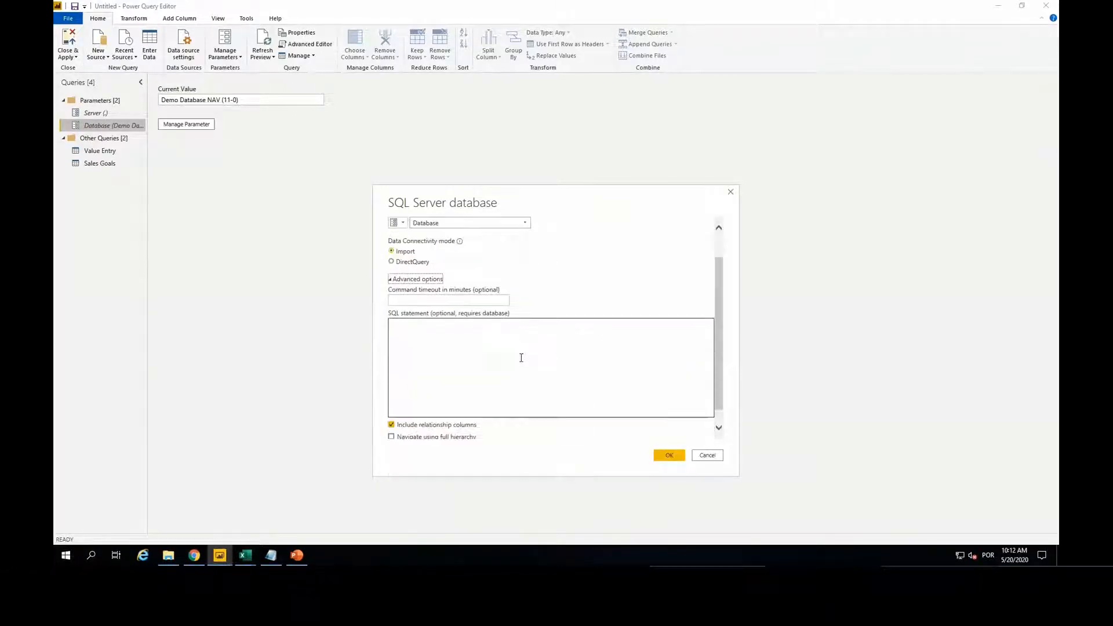
{"action": "left_click", "coordinate": [496, 344]}
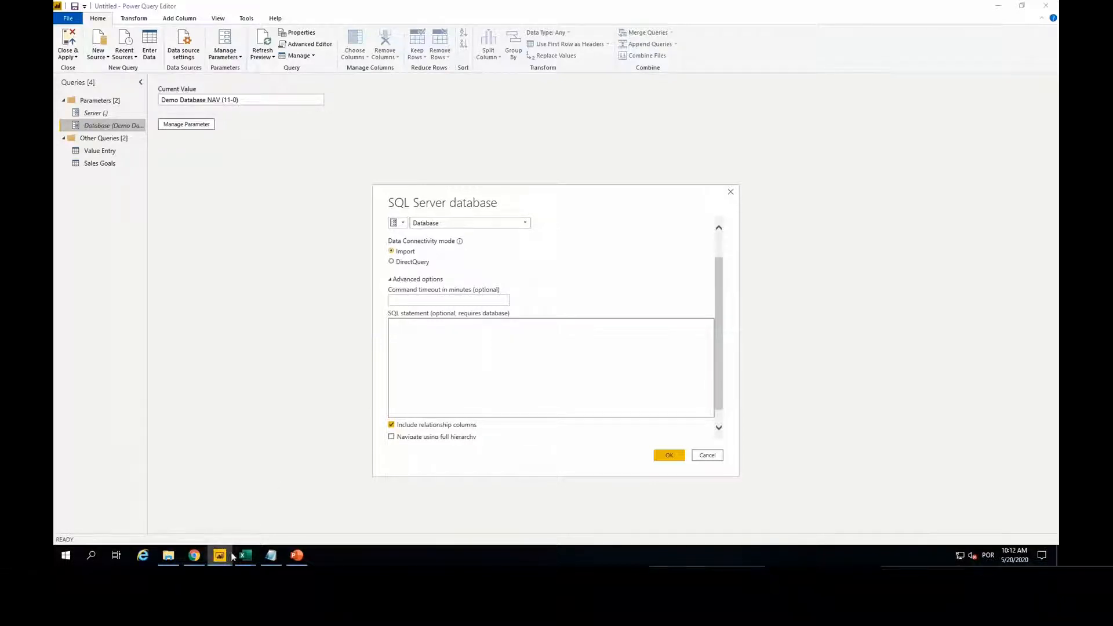
{"action": "left_click", "coordinate": [268, 555]}
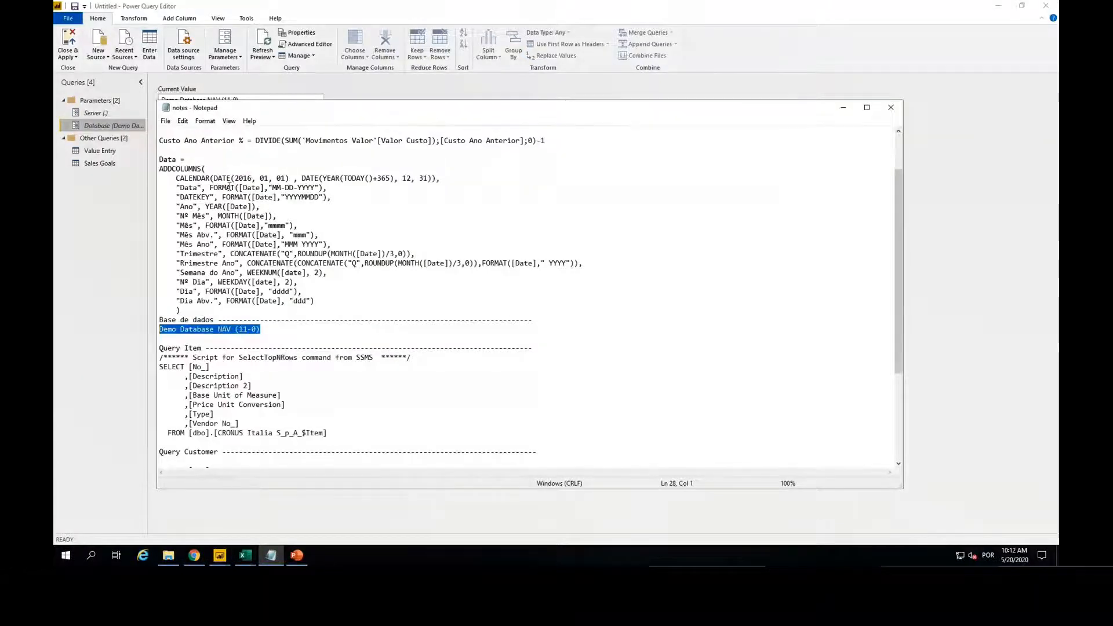
{"action": "scroll", "coordinate": [278, 223], "scroll_direction": "down", "scroll_amount": 1}
{"action": "scroll", "coordinate": [274, 236], "scroll_direction": "down", "scroll_amount": 4}
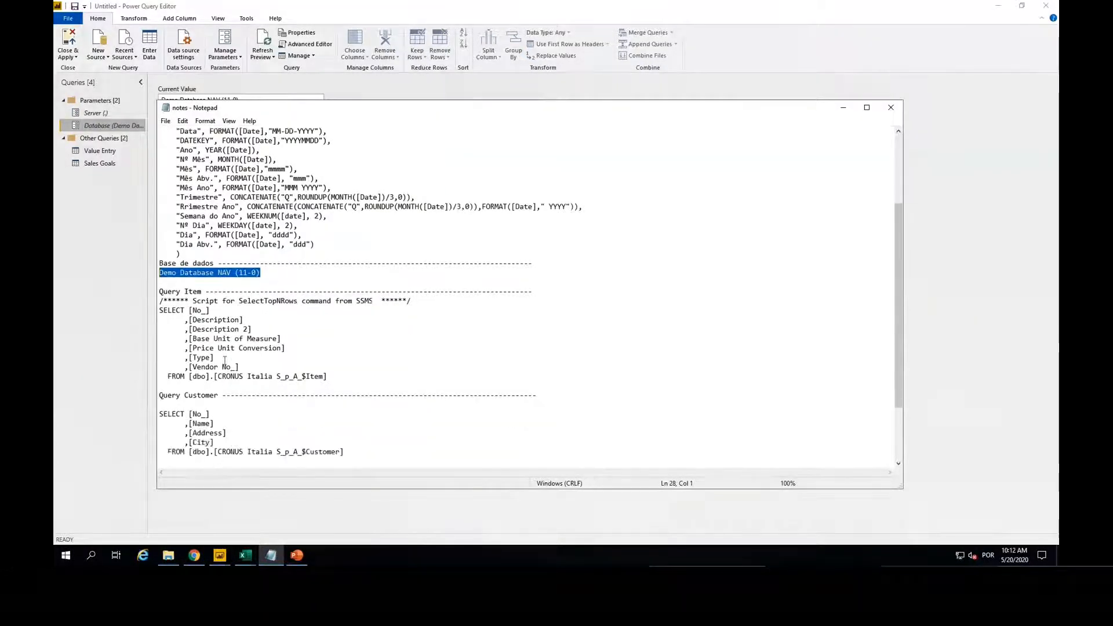
{"action": "left_click_drag", "start_coordinate": [352, 366], "coordinate": [135, 329]}
{"action": "key", "text": "ctrl+c"}
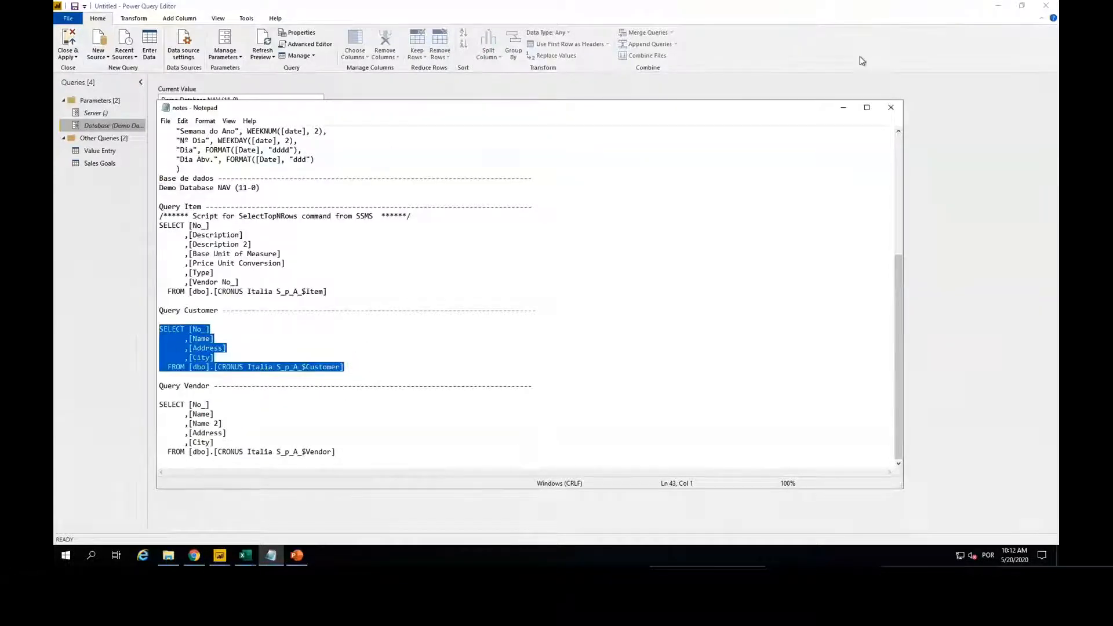
{"action": "key", "text": "alt+Tab"}
{"action": "key", "text": "ctrl+v"}
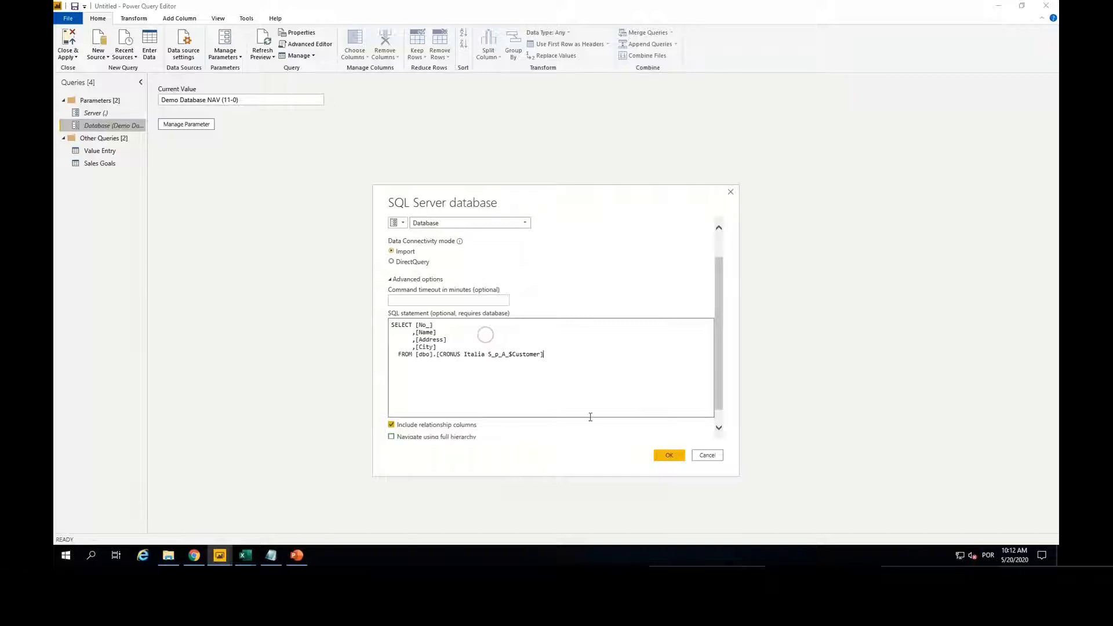
{"action": "left_click", "coordinate": [669, 456]}
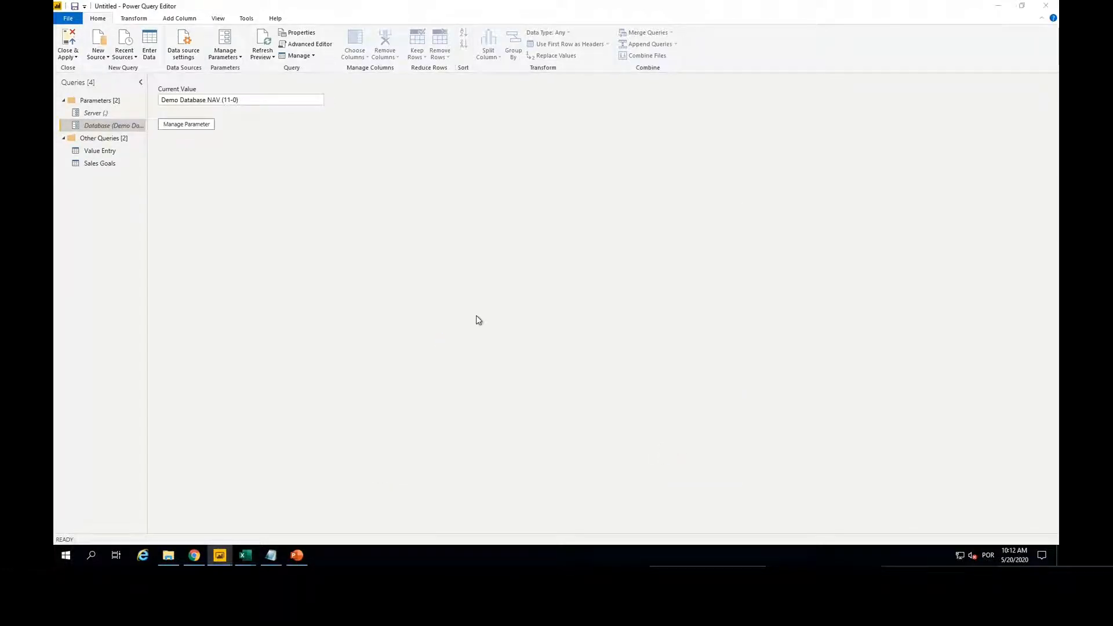
{"action": "left_click", "coordinate": [719, 425]}
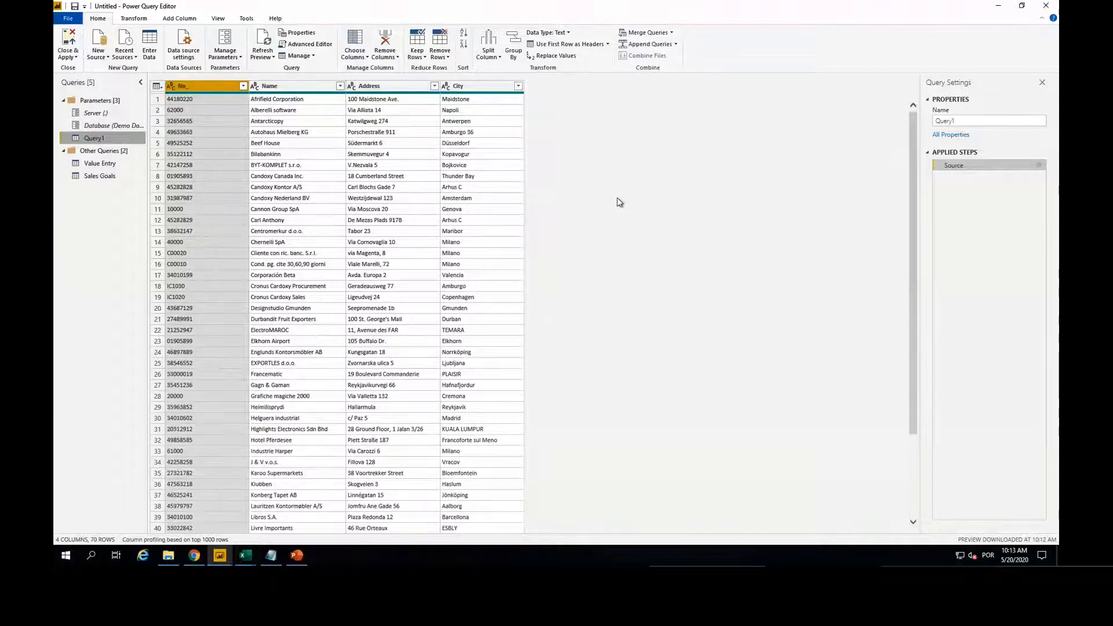
Step: Rename the newly imported query as Customer and move it into the Other Queries group
{"action": "double_click", "coordinate": [967, 119]}
{"action": "type", "text": "C"}
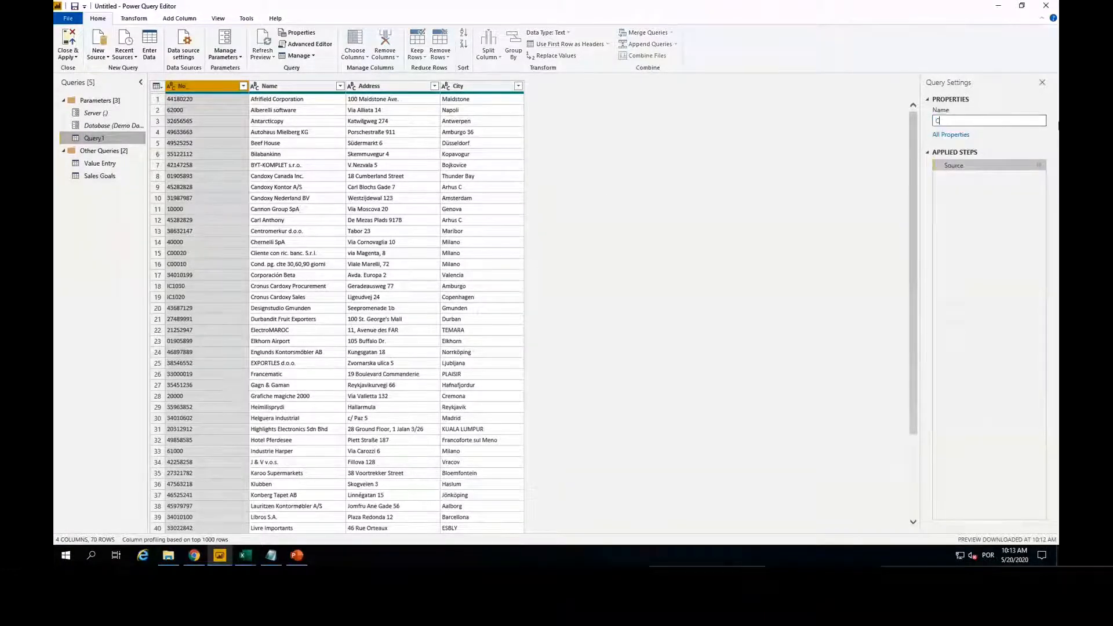
{"action": "type", "text": "ustomer"}
{"action": "key", "text": "Return"}
{"action": "left_click_drag", "start_coordinate": [99, 139], "coordinate": [99, 155]}
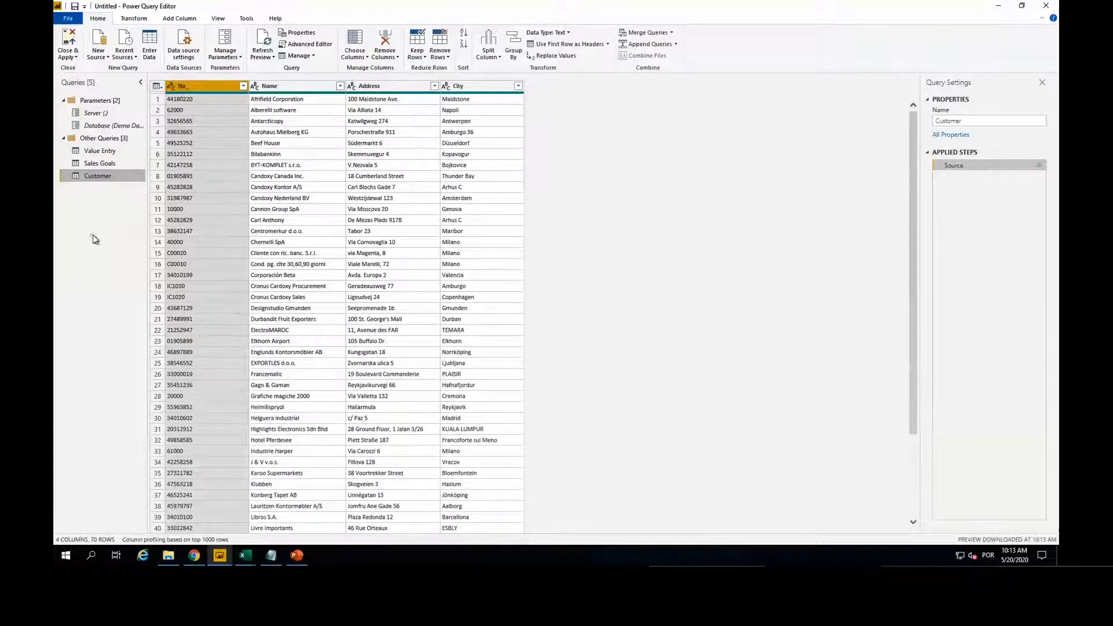
Step: Start another SQL Server source with the Server and Database parameters for its connection
{"action": "left_click", "coordinate": [98, 52]}
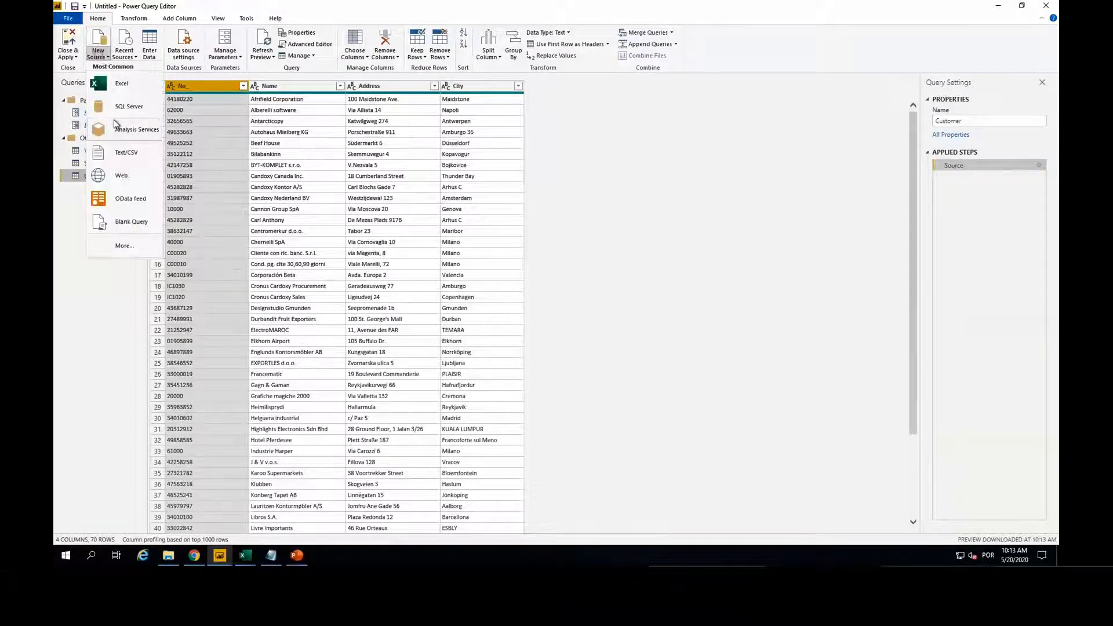
{"action": "left_click", "coordinate": [119, 105]}
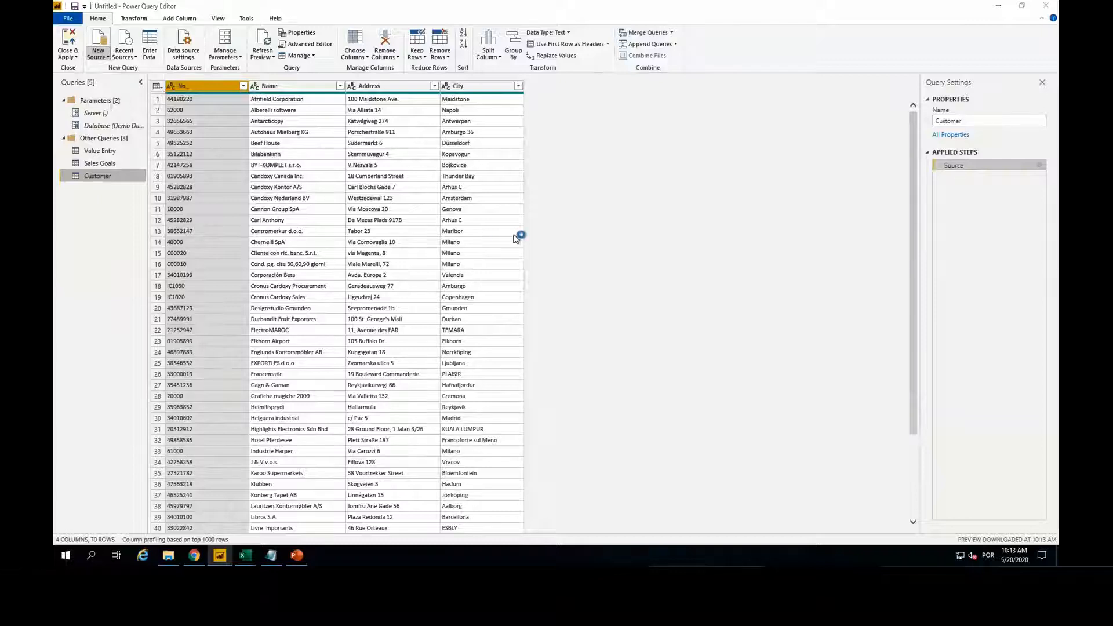
{"action": "left_click", "coordinate": [398, 232]}
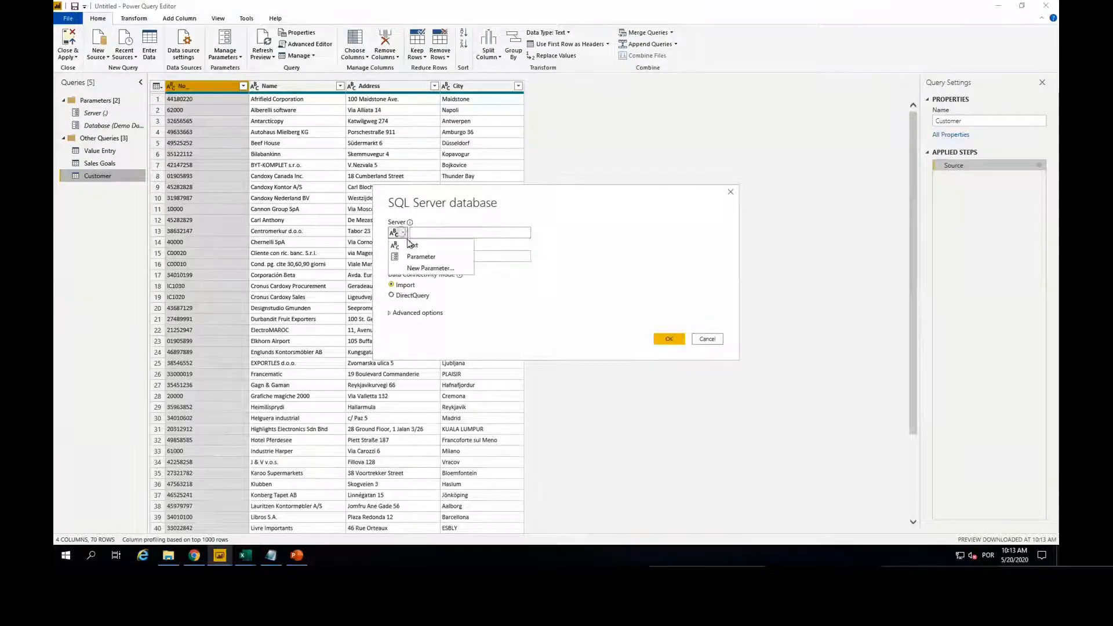
{"action": "left_click", "coordinate": [414, 256]}
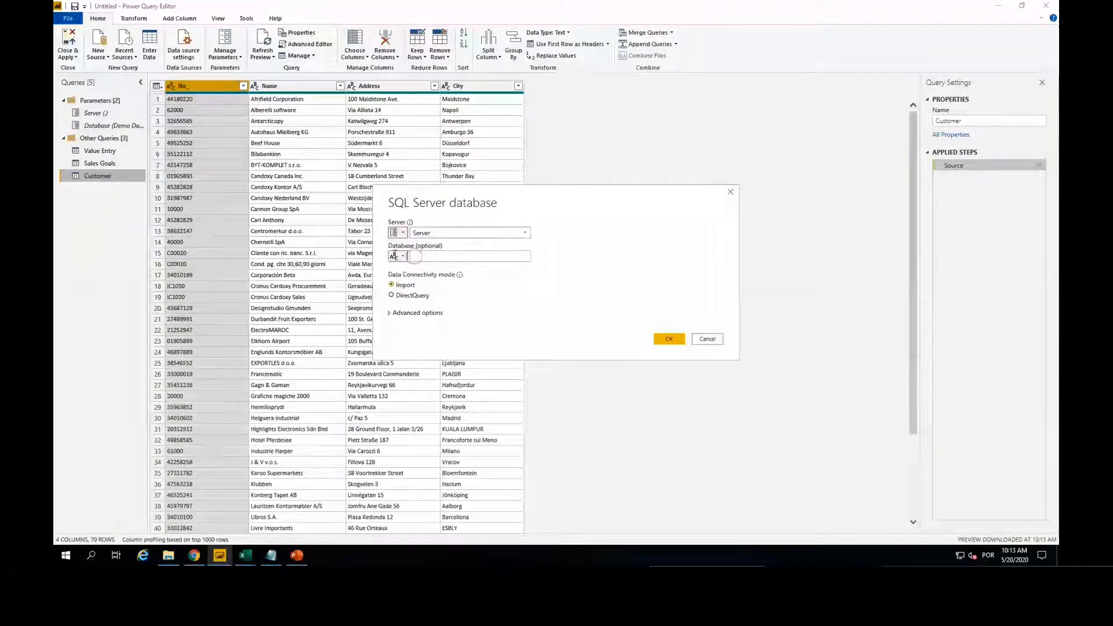
{"action": "left_click", "coordinate": [396, 256]}
{"action": "left_click", "coordinate": [415, 278]}
{"action": "left_click", "coordinate": [430, 257]}
{"action": "left_click", "coordinate": [426, 278]}
Step: Copy the item SELECT statement from the notes file into the source's SQL statement and import the result as a query
{"action": "left_click", "coordinate": [415, 313]}
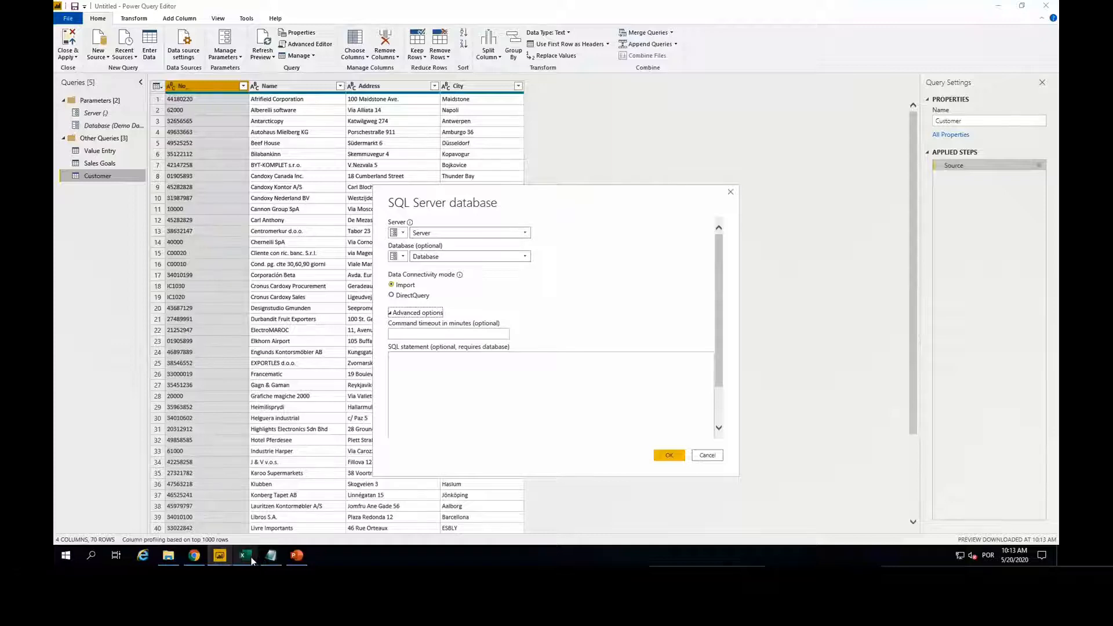
{"action": "left_click", "coordinate": [270, 556]}
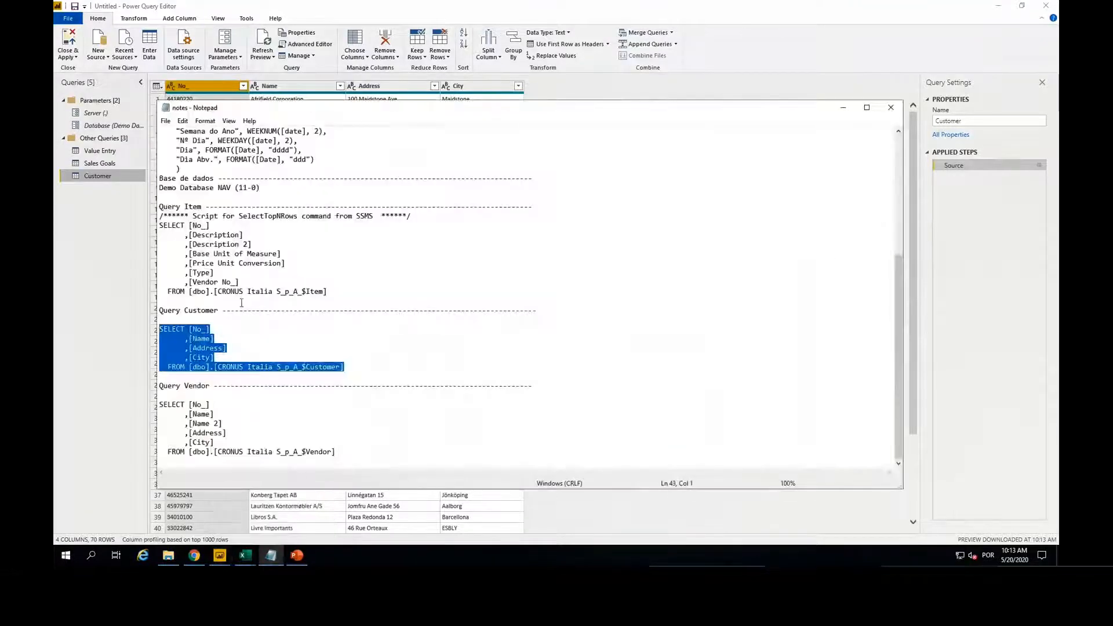
{"action": "left_click", "coordinate": [350, 294]}
{"action": "key", "text": "shift+Up"}
{"action": "key", "text": "shift+Up"}
{"action": "key", "text": "shift+Up"}
{"action": "key", "text": "shift+Up"}
{"action": "key", "text": "shift+Up"}
{"action": "key", "text": "shift+Up"}
{"action": "key", "text": "shift+Up"}
{"action": "key", "text": "shift+Home"}
{"action": "key", "text": "ctrl+c"}
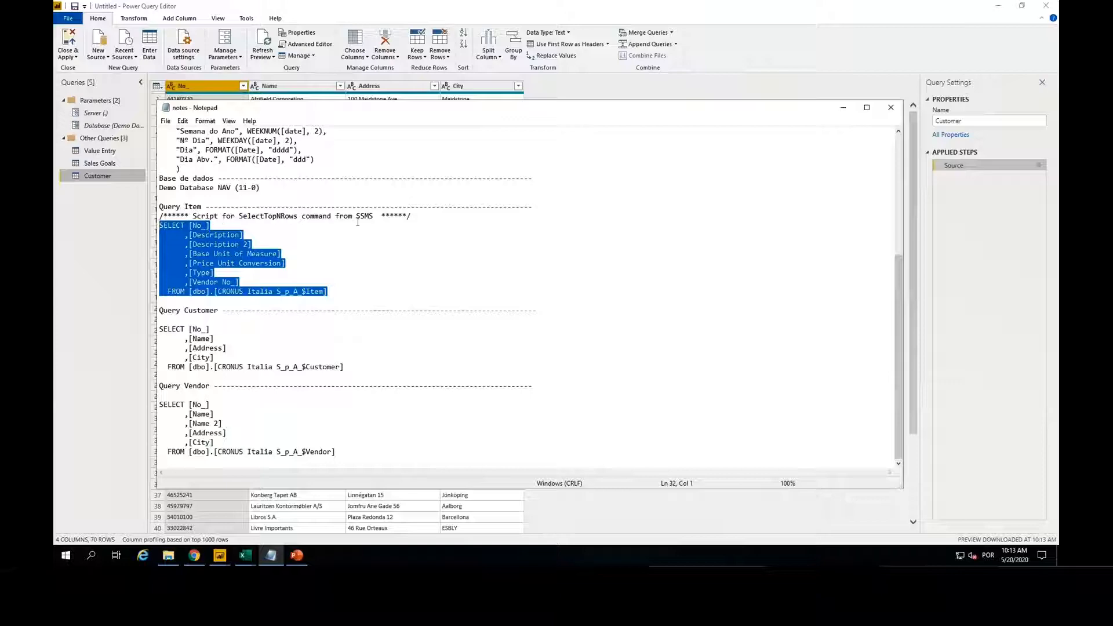
{"action": "left_click", "coordinate": [842, 108]}
{"action": "left_click", "coordinate": [436, 377]}
{"action": "key", "text": "ctrl+v"}
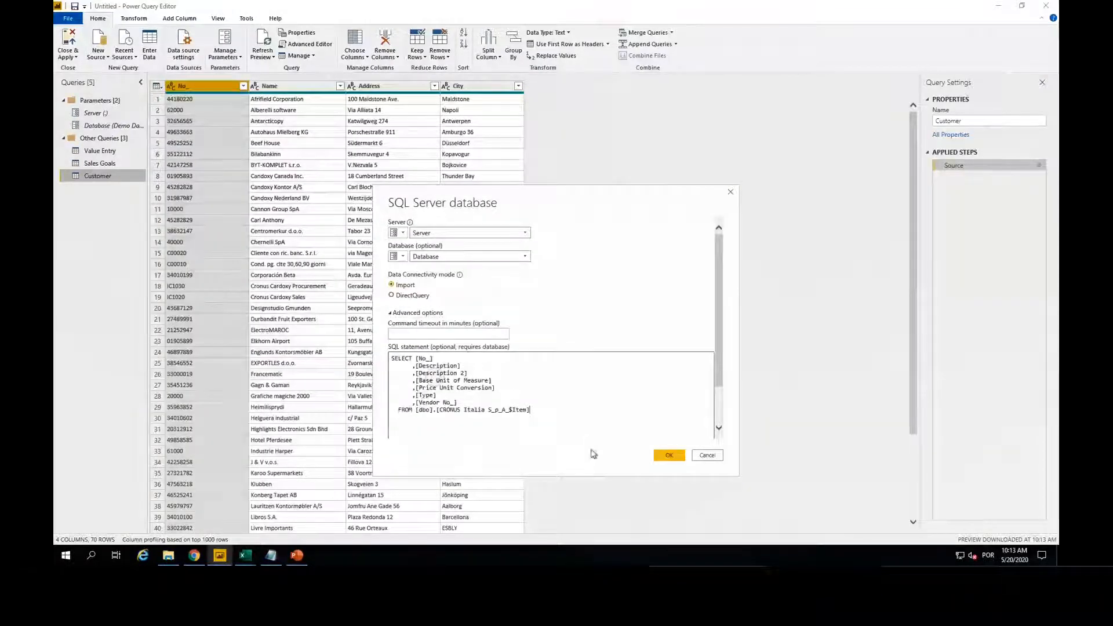
{"action": "left_click", "coordinate": [669, 456]}
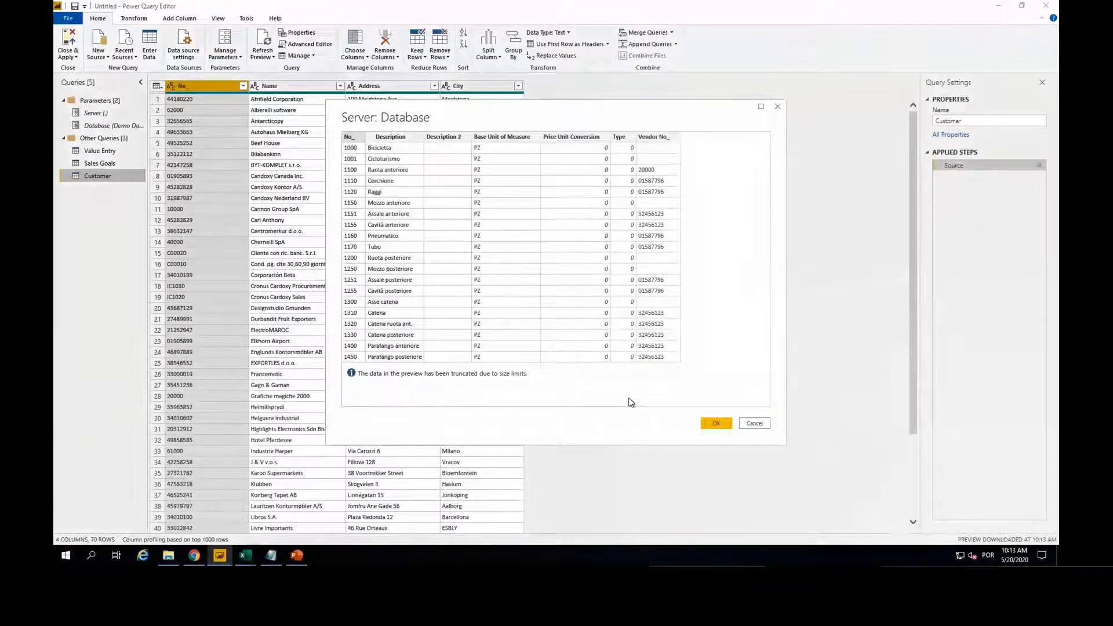
{"action": "left_click", "coordinate": [719, 425]}
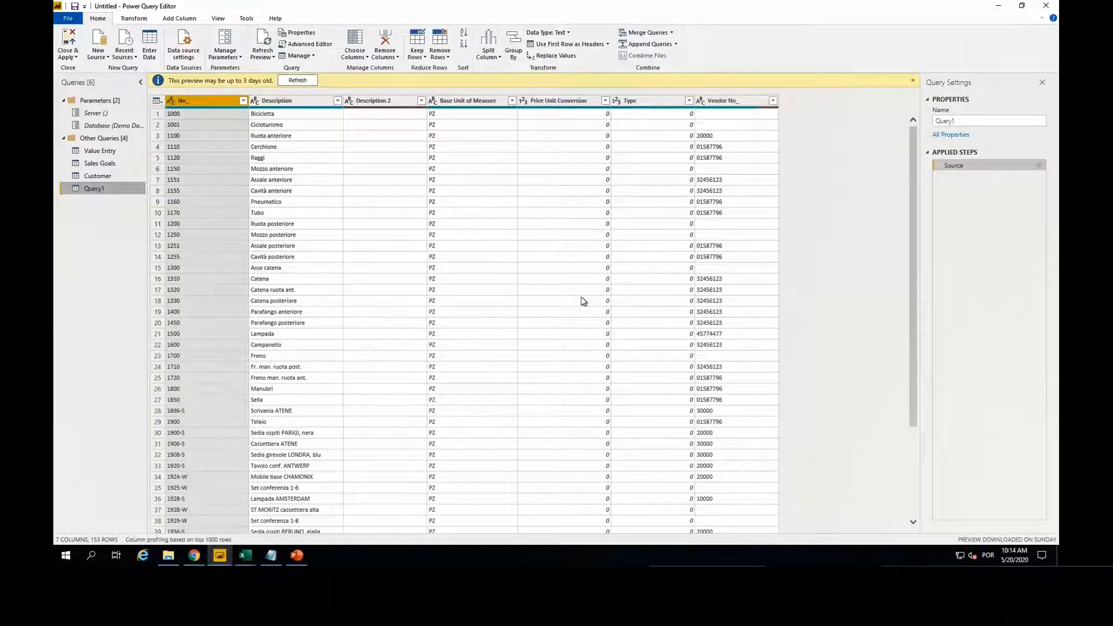
Step: Refresh the preview of the newly imported item query and rename the query as Item
{"action": "left_click", "coordinate": [297, 80]}
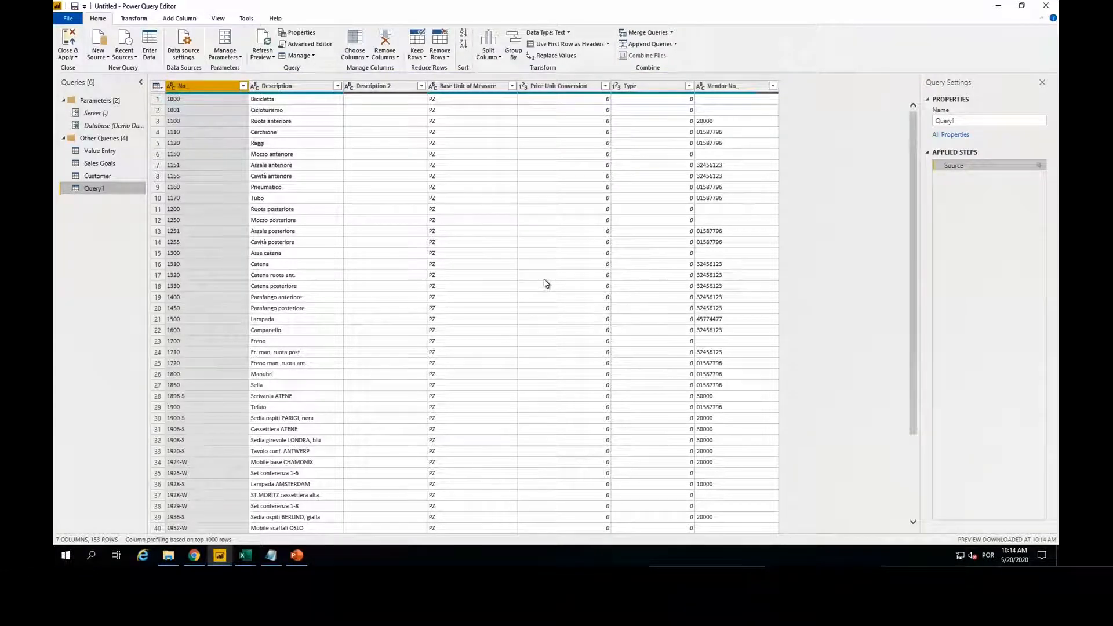
{"action": "left_click_drag", "start_coordinate": [963, 121], "coordinate": [923, 120]}
{"action": "type", "text": "Items"}
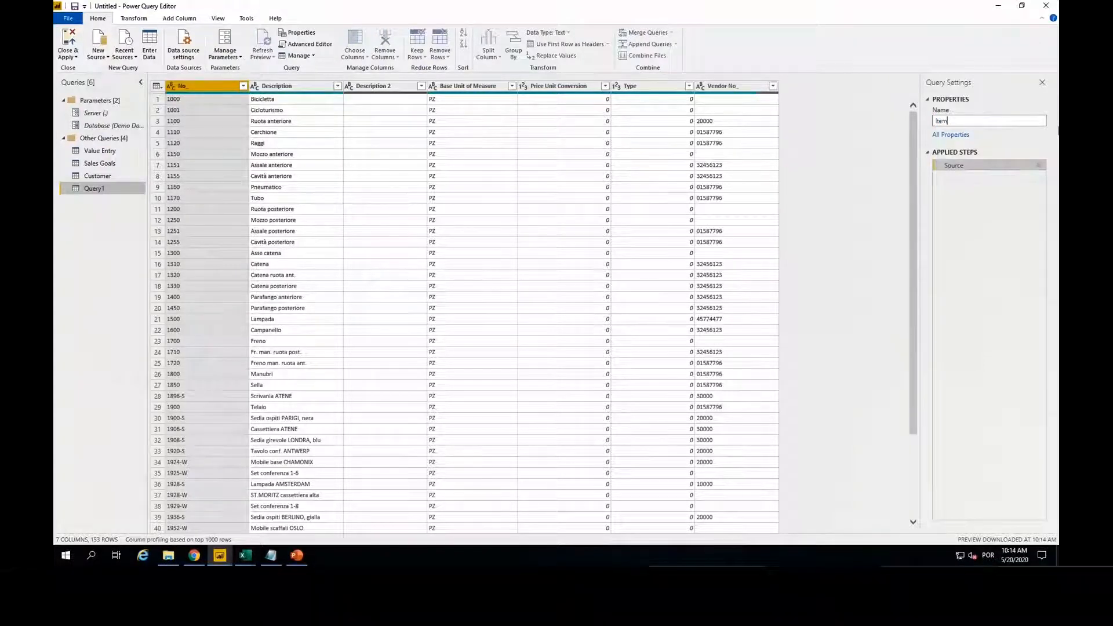
{"action": "key", "text": "Return"}
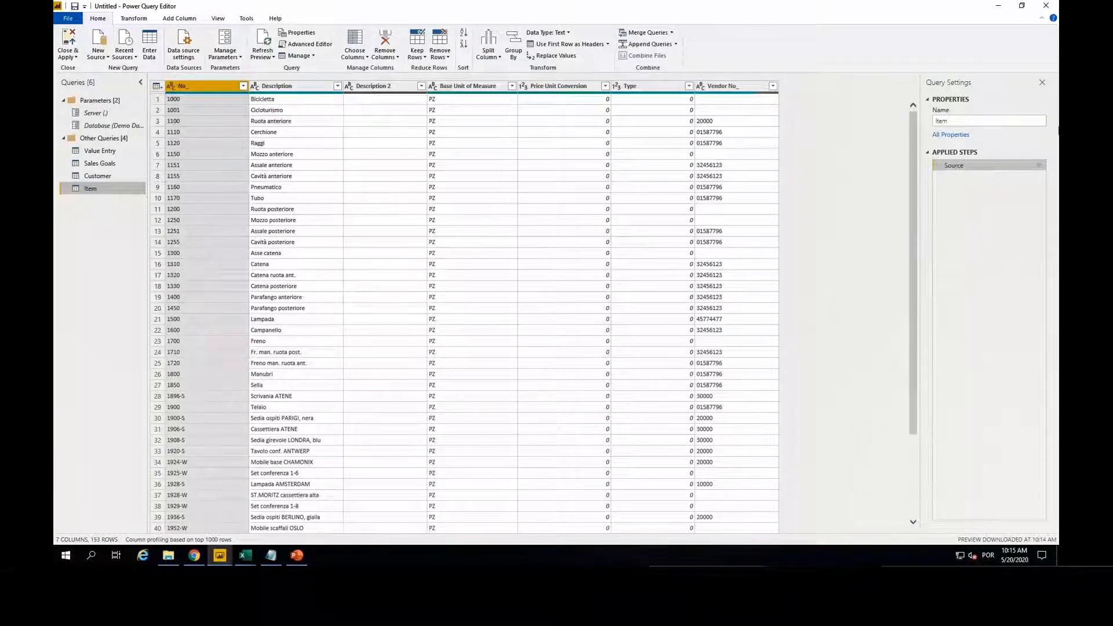
Step: Start a custom column in the Value Entry query and name it DATEKEY
{"action": "left_click", "coordinate": [99, 150]}
{"action": "left_click", "coordinate": [805, 243]}
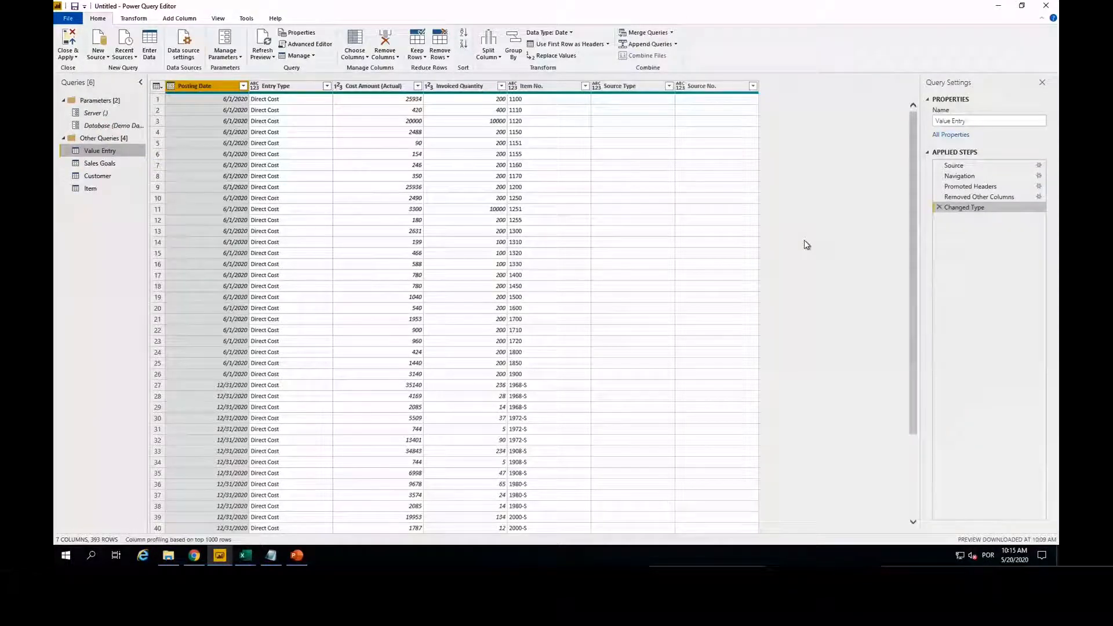
{"action": "left_click", "coordinate": [168, 19]}
{"action": "left_click", "coordinate": [110, 43]}
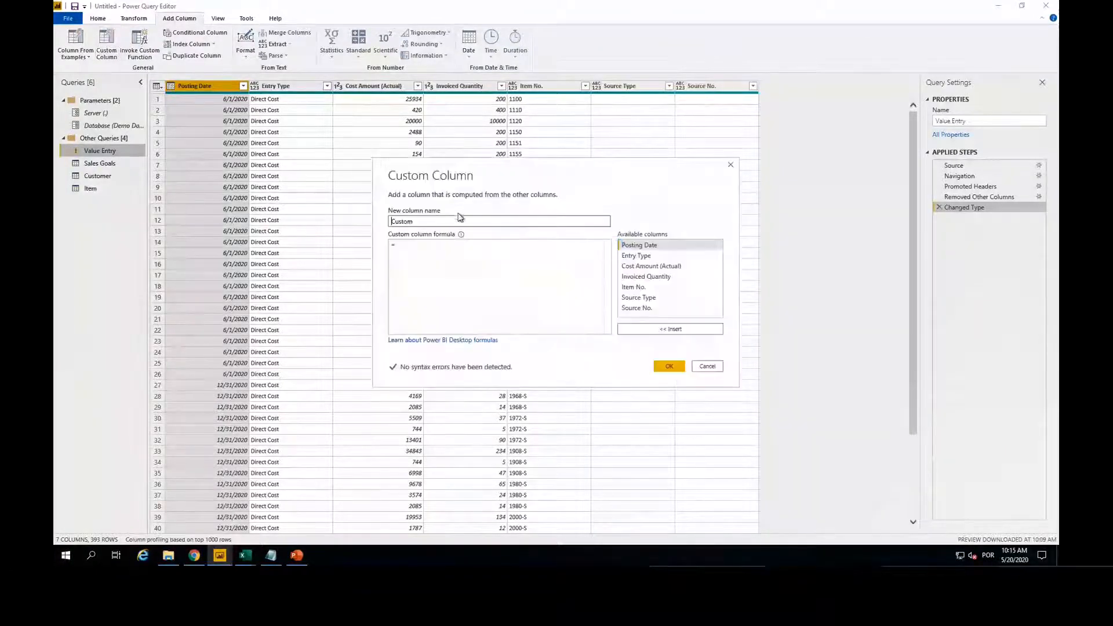
{"action": "double_click", "coordinate": [442, 220]}
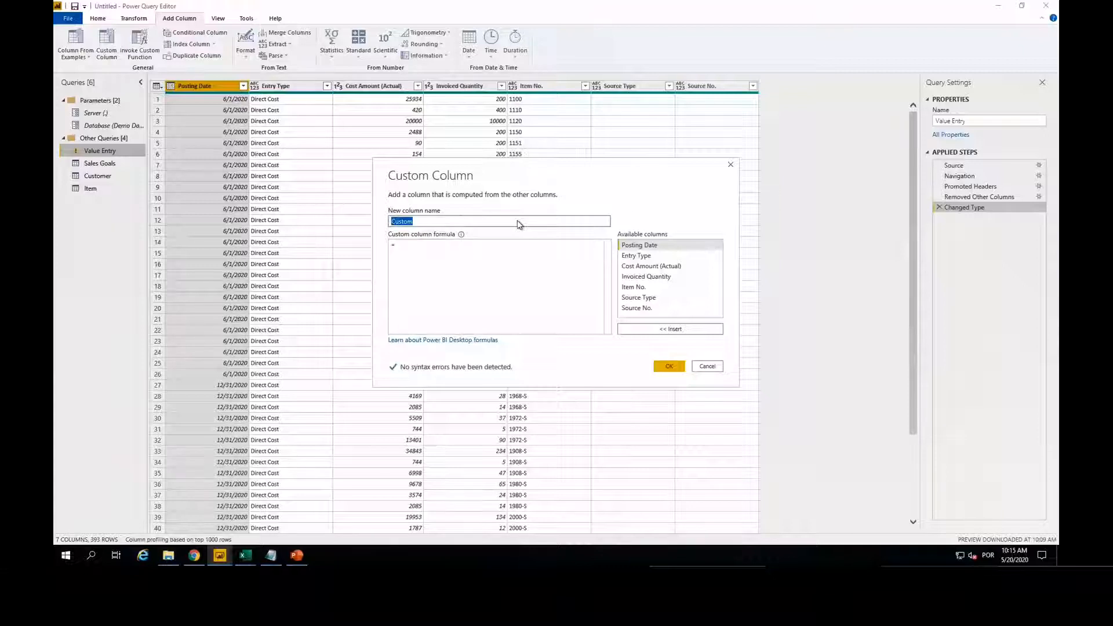
{"action": "type", "text": "DATA"}
{"action": "key", "text": "BackSpace"}
{"action": "type", "text": "EKEY"}
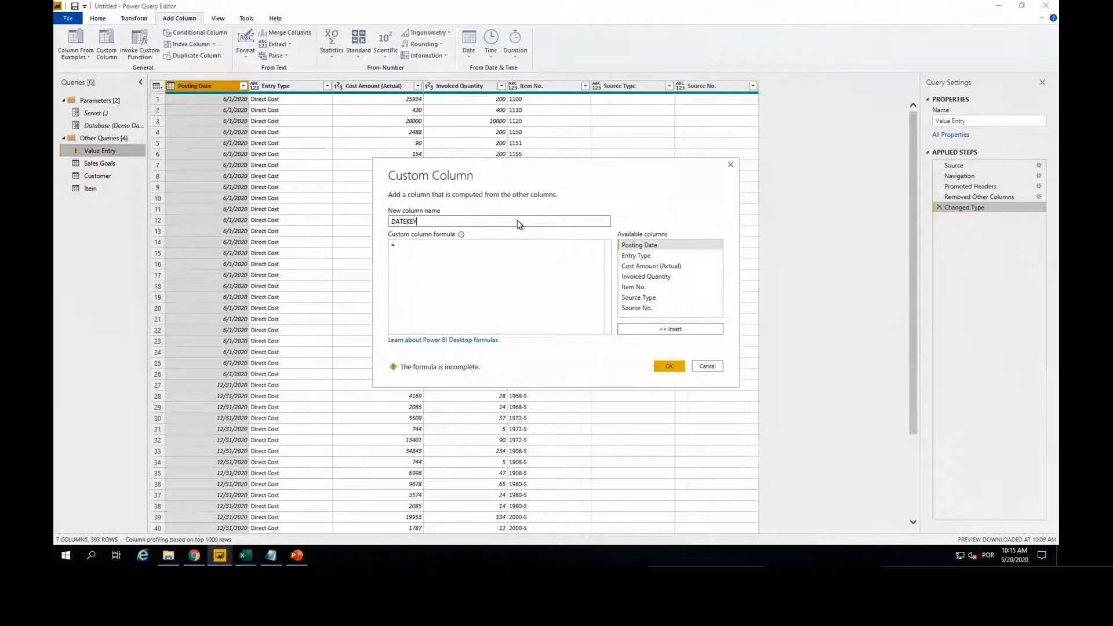
Step: Copy Date.ToText([Posting Date],"YYYYMMDD") from the notes file into the DATEKEY column's formula and create the column
{"action": "left_click", "coordinate": [272, 556]}
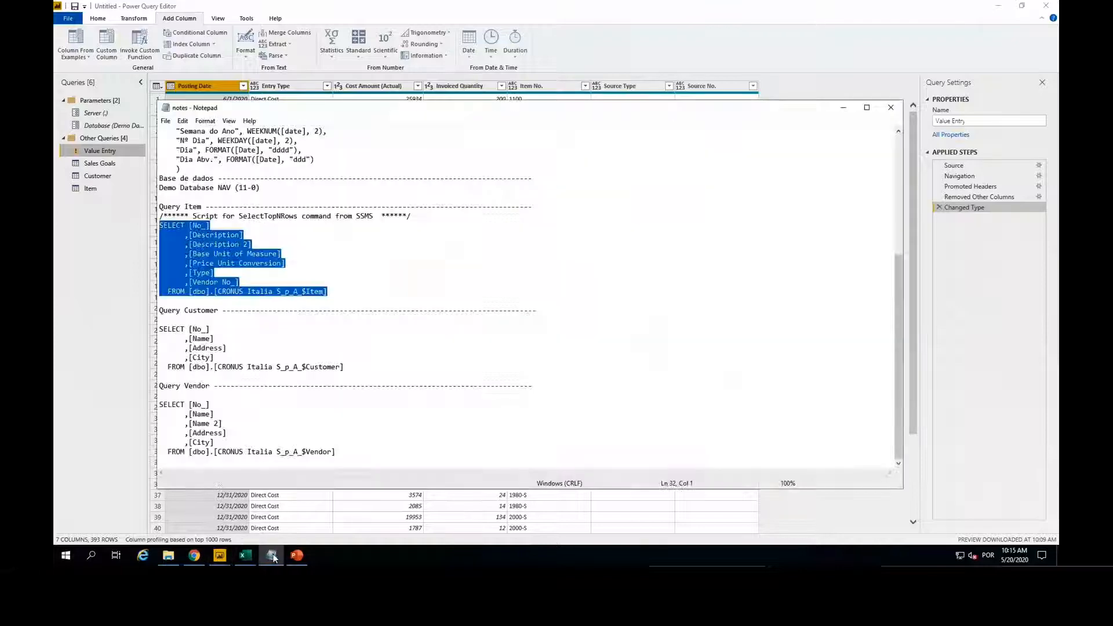
{"action": "scroll", "coordinate": [334, 306], "scroll_direction": "up", "scroll_amount": 7}
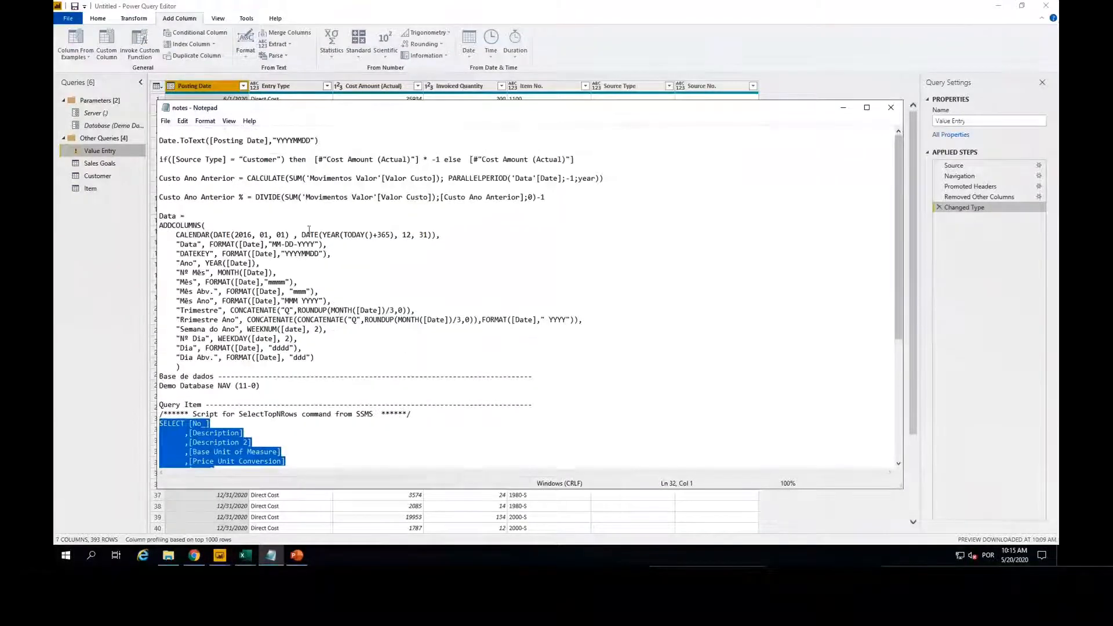
{"action": "left_click_drag", "start_coordinate": [328, 149], "coordinate": [160, 141]}
{"action": "key", "text": "ctrl+c"}
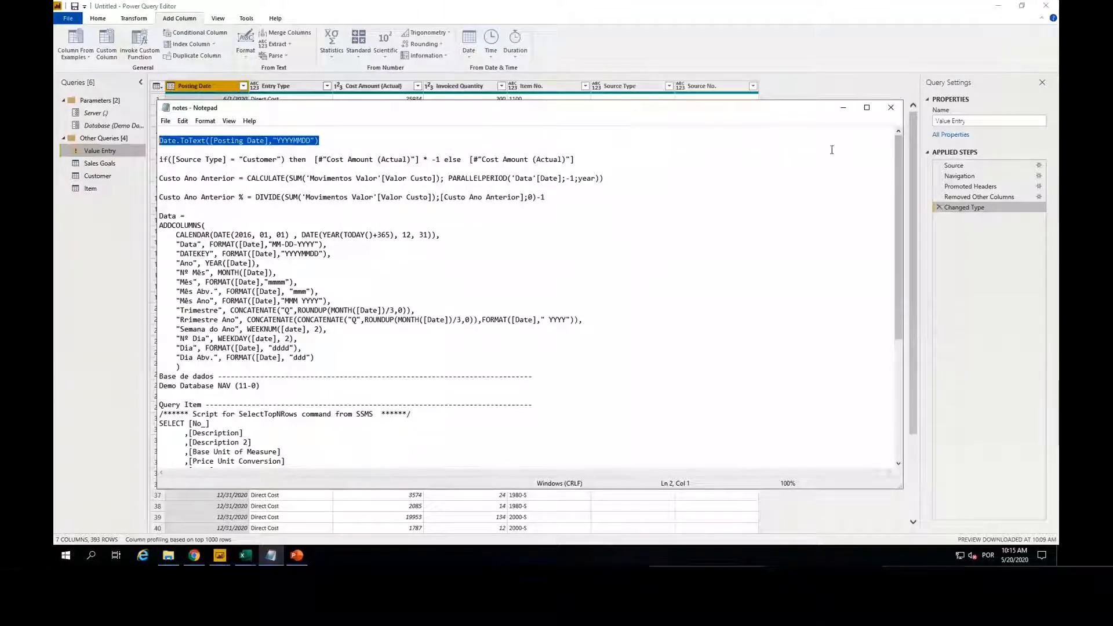
{"action": "left_click", "coordinate": [843, 112]}
{"action": "left_click", "coordinate": [430, 245]}
{"action": "key", "text": "ctrl+v"}
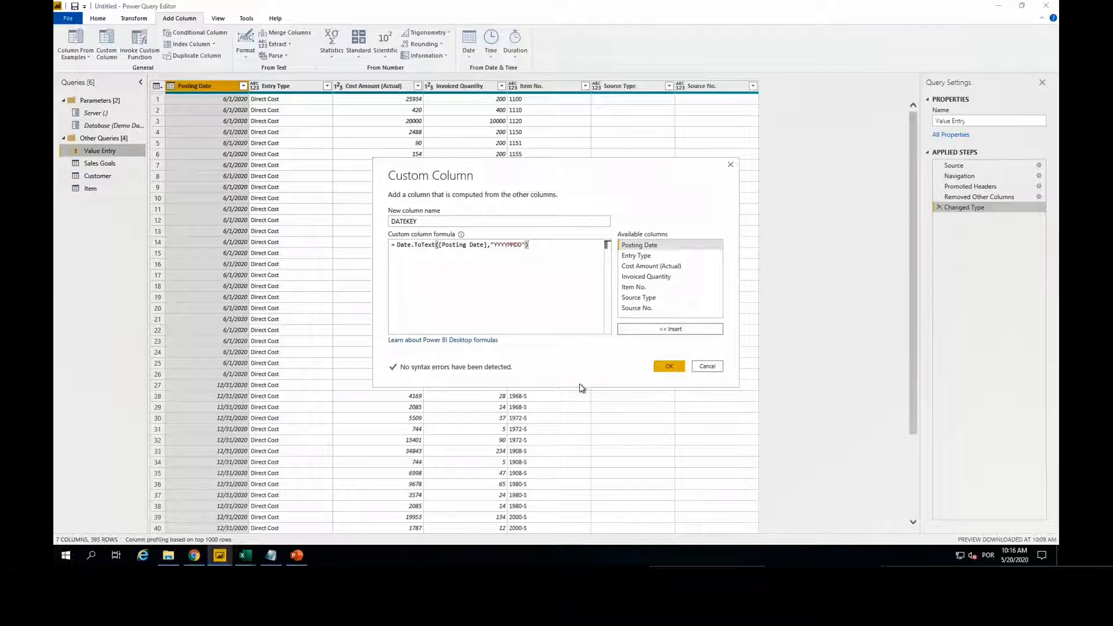
{"action": "left_click", "coordinate": [668, 367]}
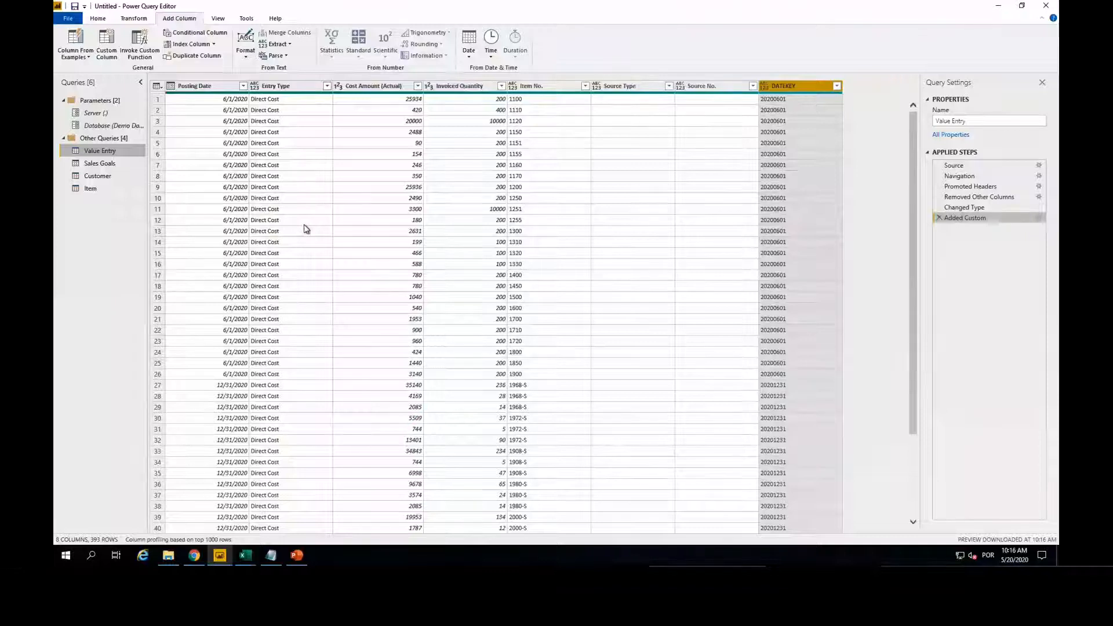
Step: Add a custom column DATEKEY to the Sales Goals query with the formula Date.ToText([Date],"YYYYMMDD"), adapted from the copied expression
{"action": "left_click", "coordinate": [104, 165]}
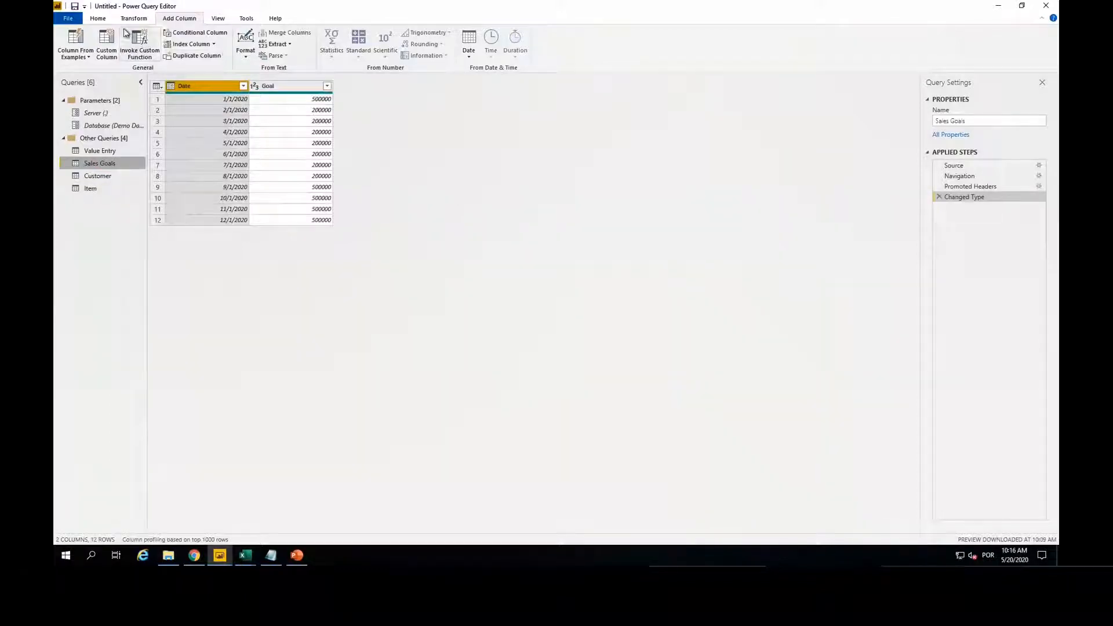
{"action": "left_click", "coordinate": [107, 43]}
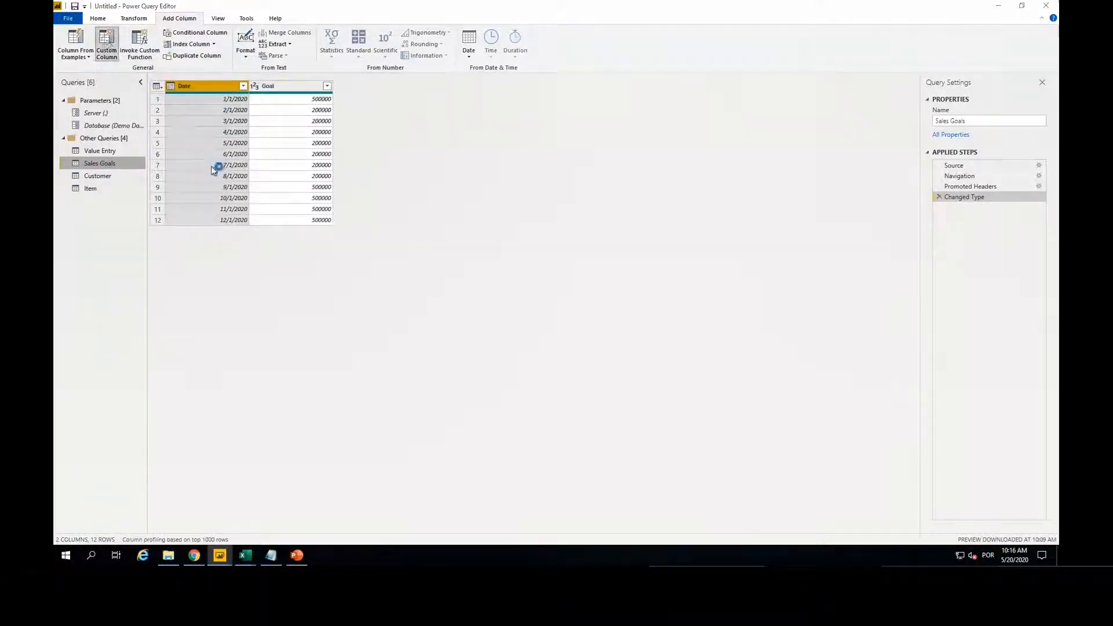
{"action": "double_click", "coordinate": [418, 222]}
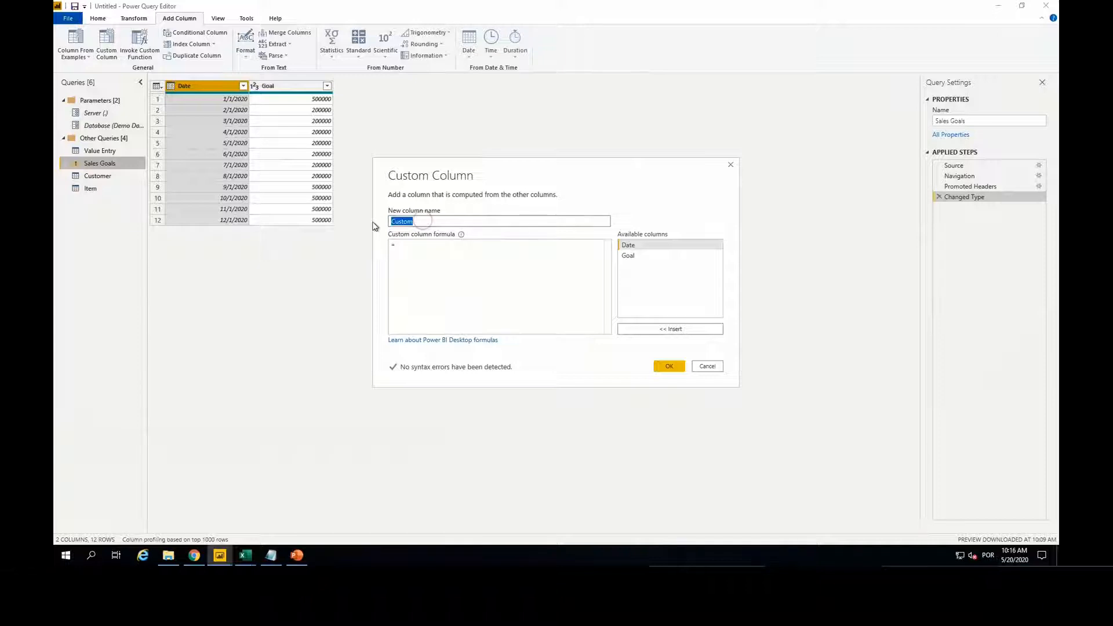
{"action": "type", "text": "DATEKE"}
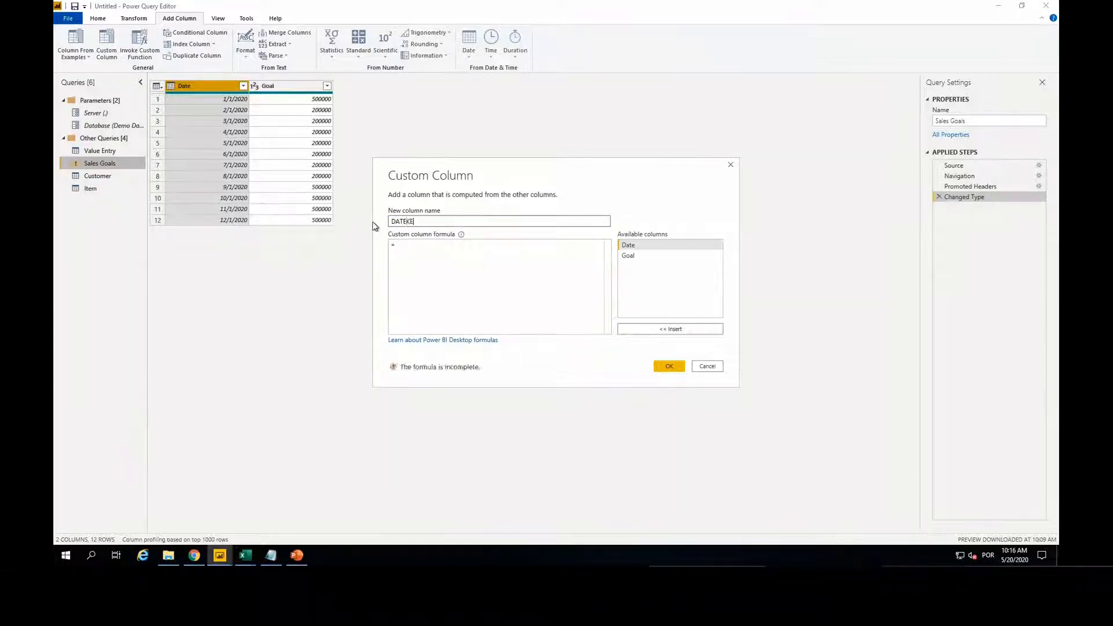
{"action": "left_click", "coordinate": [442, 248]}
{"action": "key", "text": "ctrl+v"}
{"action": "left_click_drag", "start_coordinate": [486, 244], "coordinate": [438, 244]}
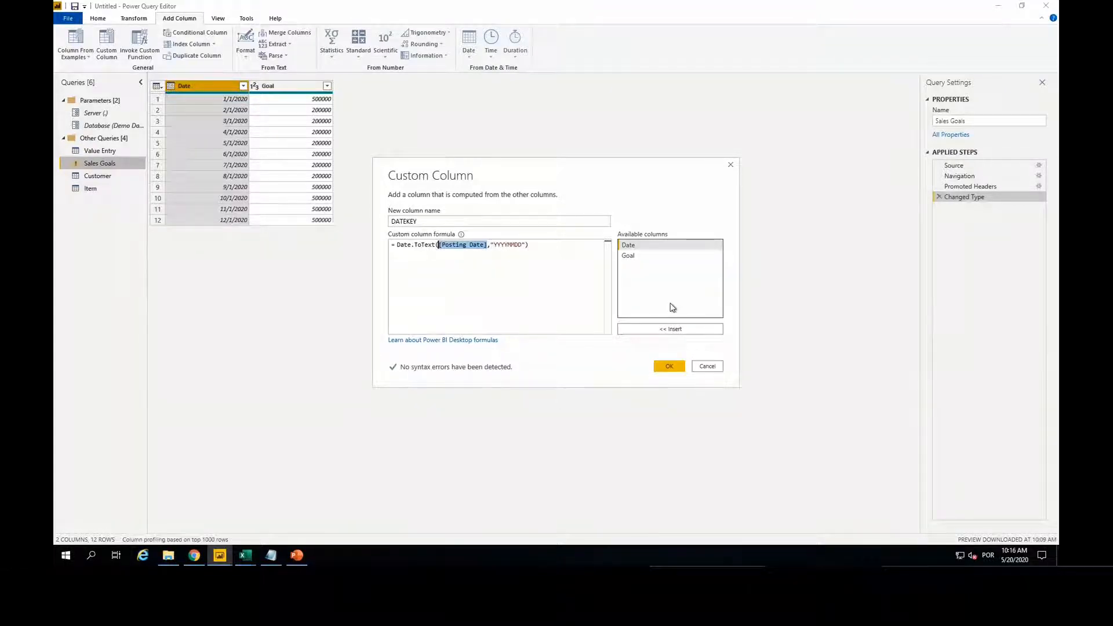
{"action": "key", "text": "Delete"}
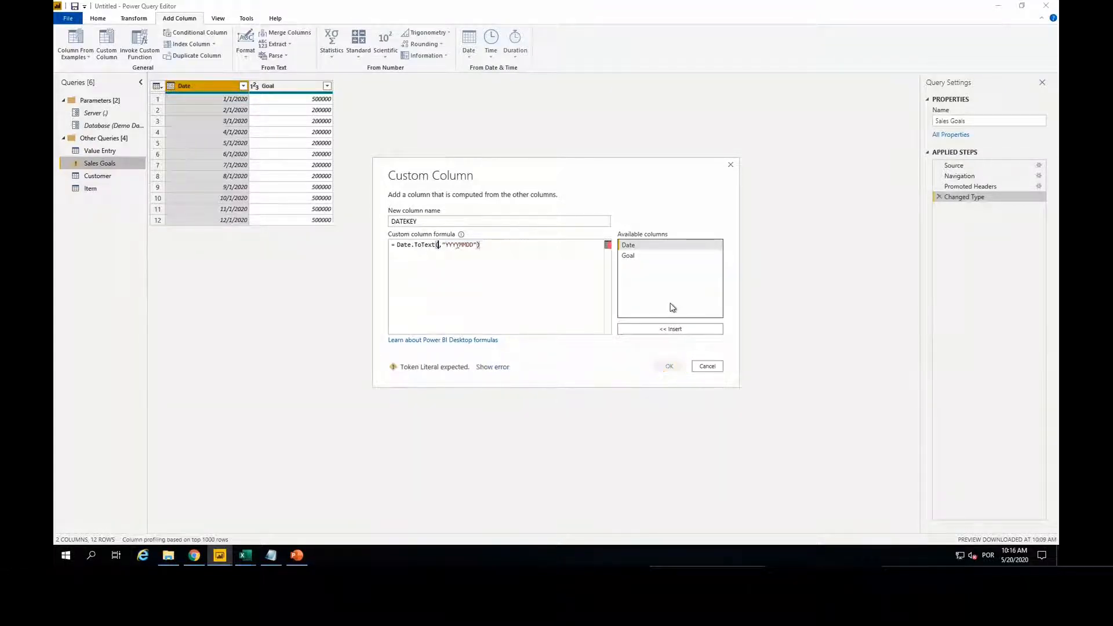
{"action": "double_click", "coordinate": [629, 246]}
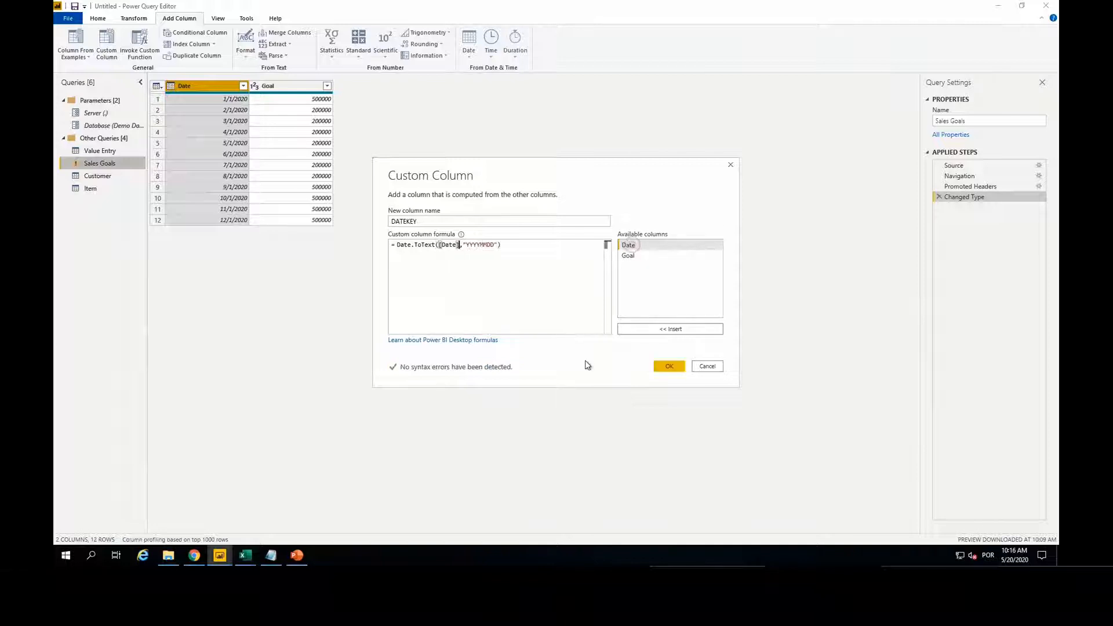
{"action": "left_click", "coordinate": [669, 365]}
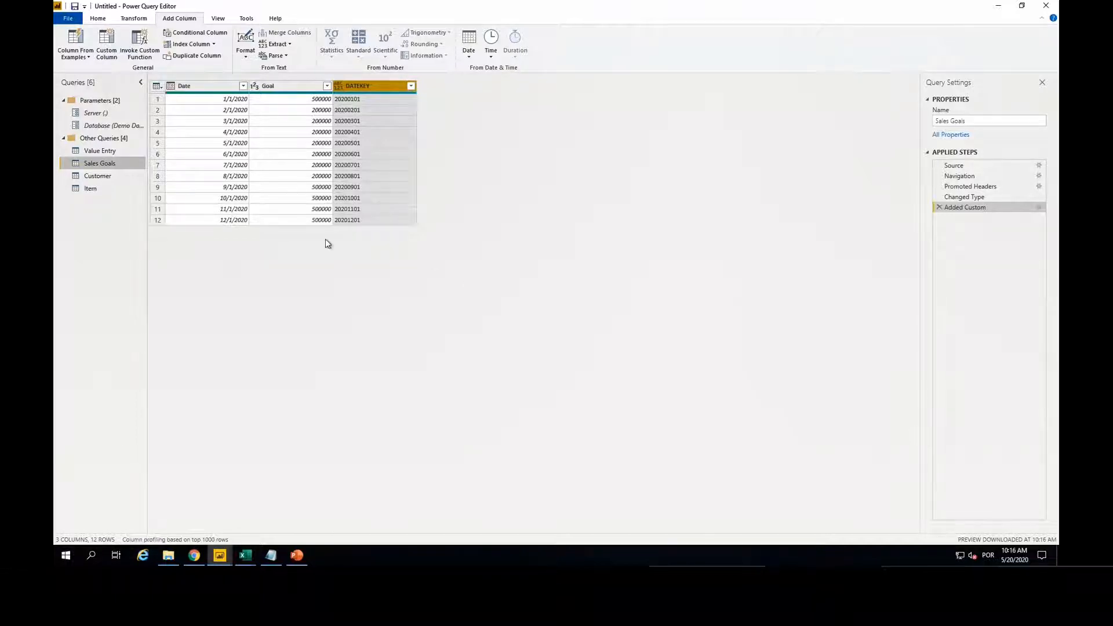
Step: Examine how the cost amounts in the Value Entry query relate to the Customer and Vendor source types
{"action": "left_click", "coordinate": [113, 150]}
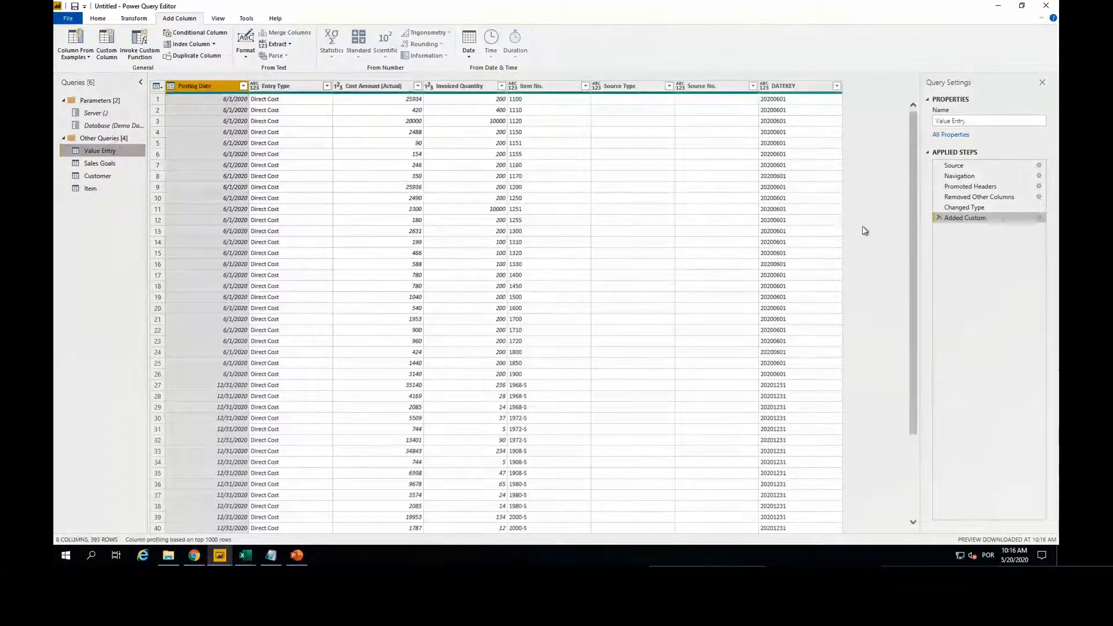
{"action": "scroll", "coordinate": [393, 315], "scroll_direction": "down", "scroll_amount": 15}
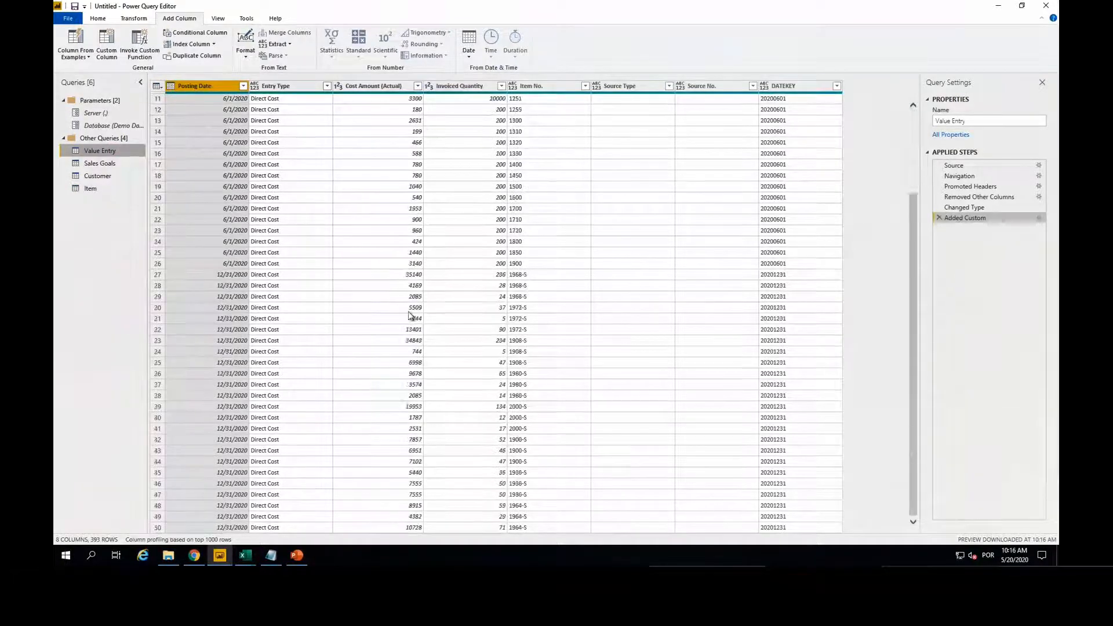
{"action": "scroll", "coordinate": [402, 276], "scroll_direction": "down", "scroll_amount": 20}
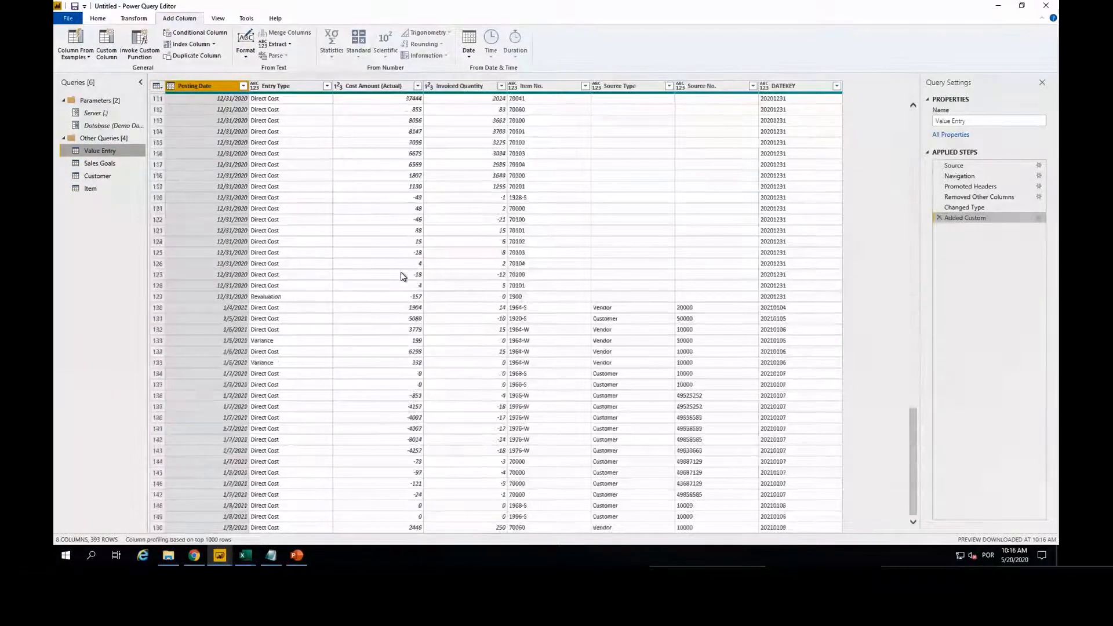
{"action": "scroll", "coordinate": [452, 330], "scroll_direction": "down", "scroll_amount": 4}
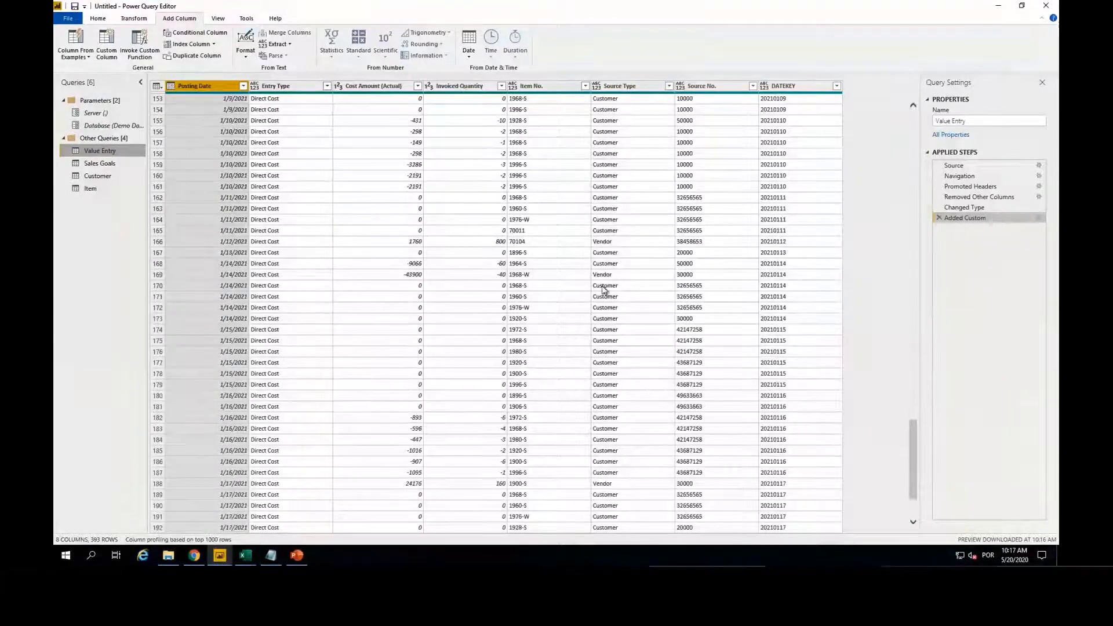
{"action": "scroll", "coordinate": [608, 310], "scroll_direction": "down", "scroll_amount": 3}
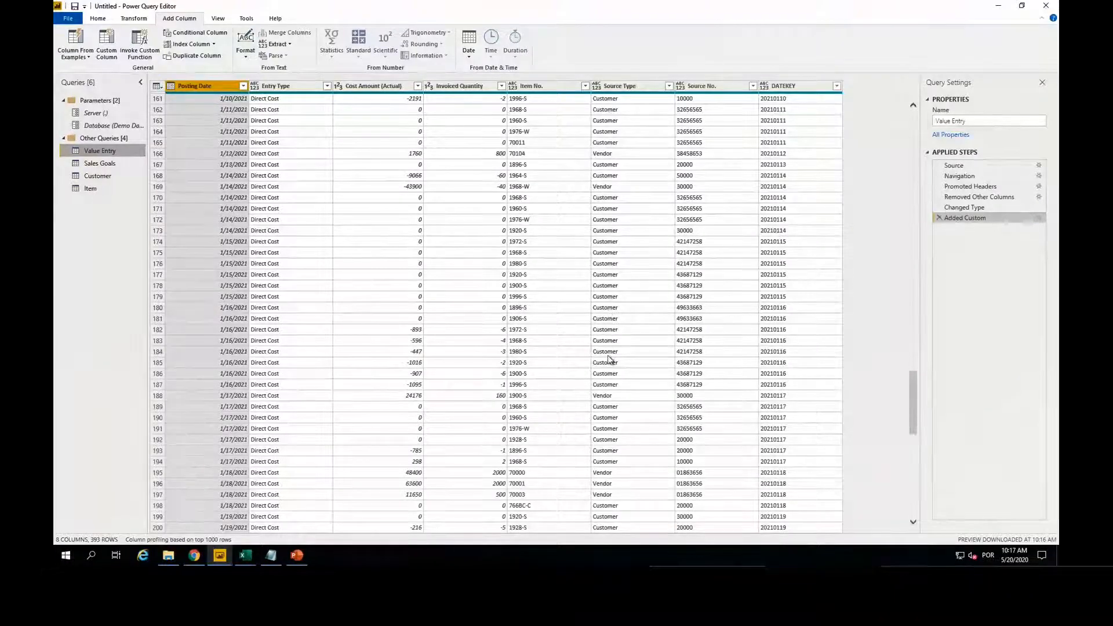
{"action": "scroll", "coordinate": [611, 348], "scroll_direction": "down", "scroll_amount": 6}
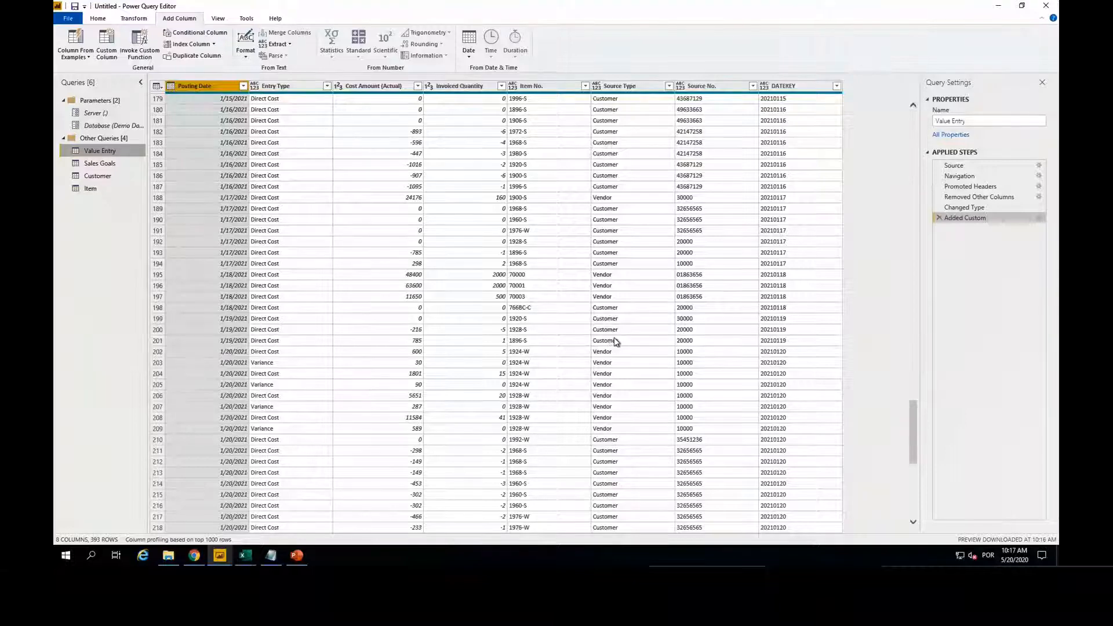
{"action": "scroll", "coordinate": [612, 342], "scroll_direction": "down", "scroll_amount": 8}
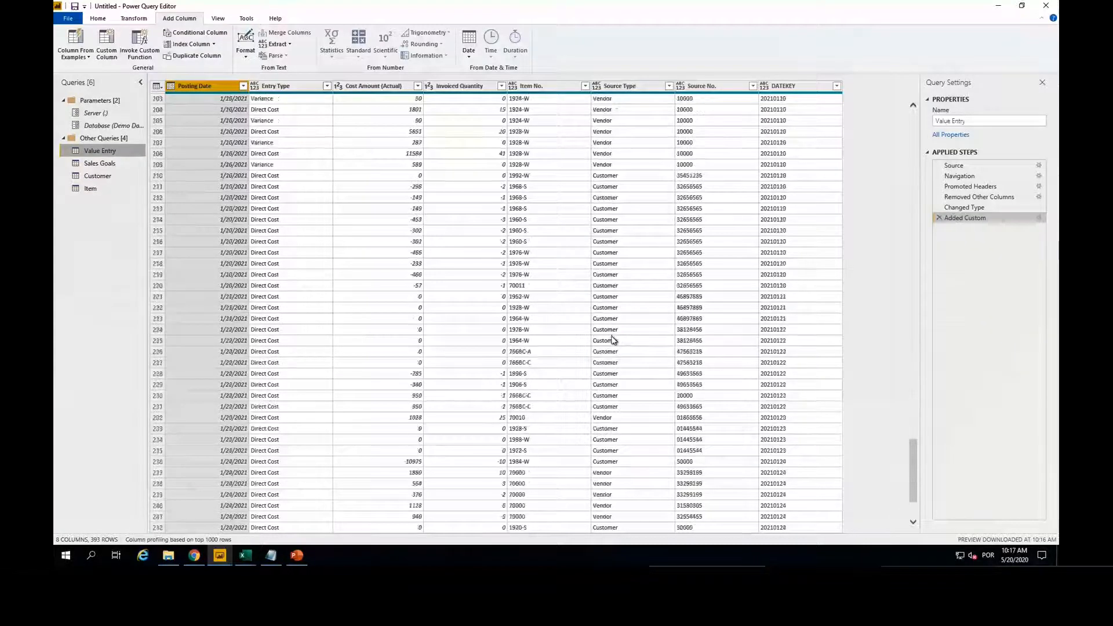
{"action": "left_click", "coordinate": [605, 178]}
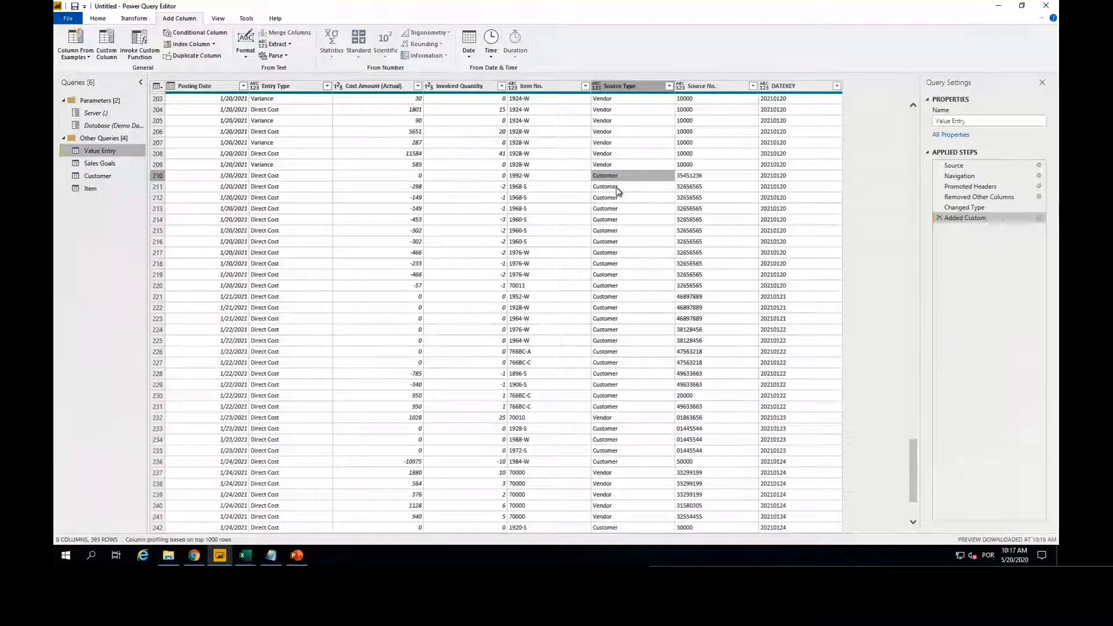
{"action": "scroll", "coordinate": [229, 337], "scroll_direction": "up", "scroll_amount": 20}
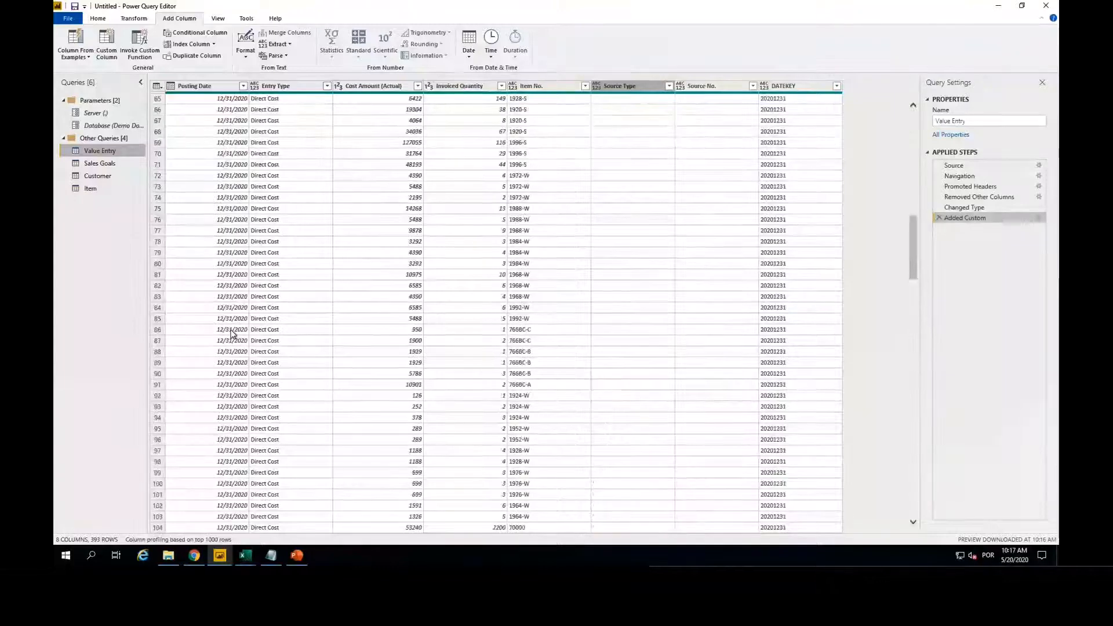
{"action": "scroll", "coordinate": [231, 335], "scroll_direction": "up", "scroll_amount": 20}
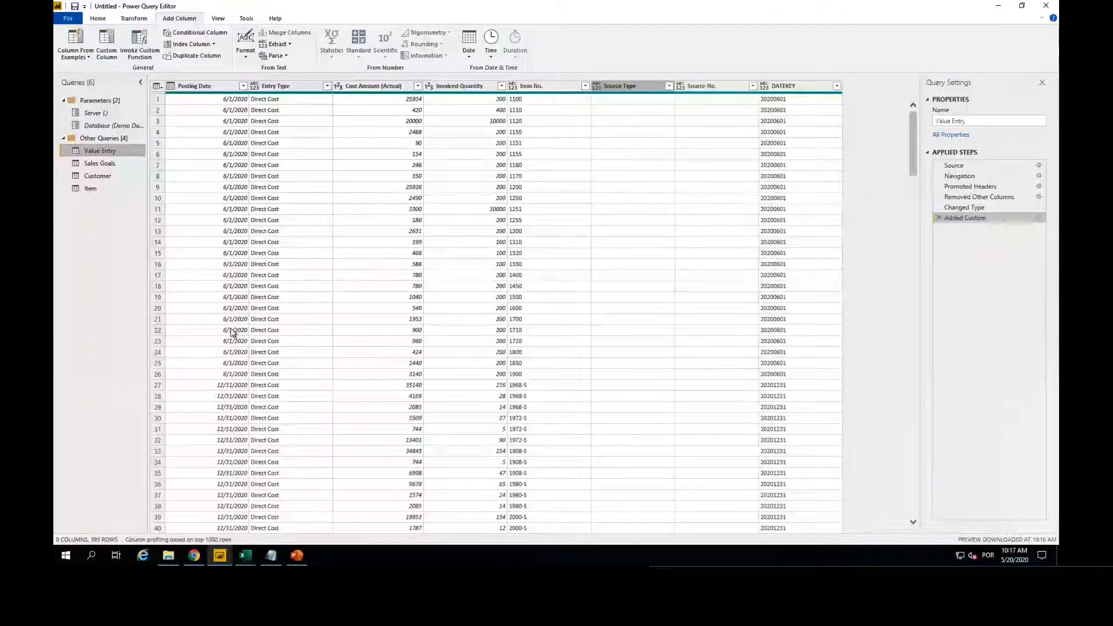
Step: Start another custom column in the Value Entry query and name it Cost Amount
{"action": "left_click", "coordinate": [106, 40]}
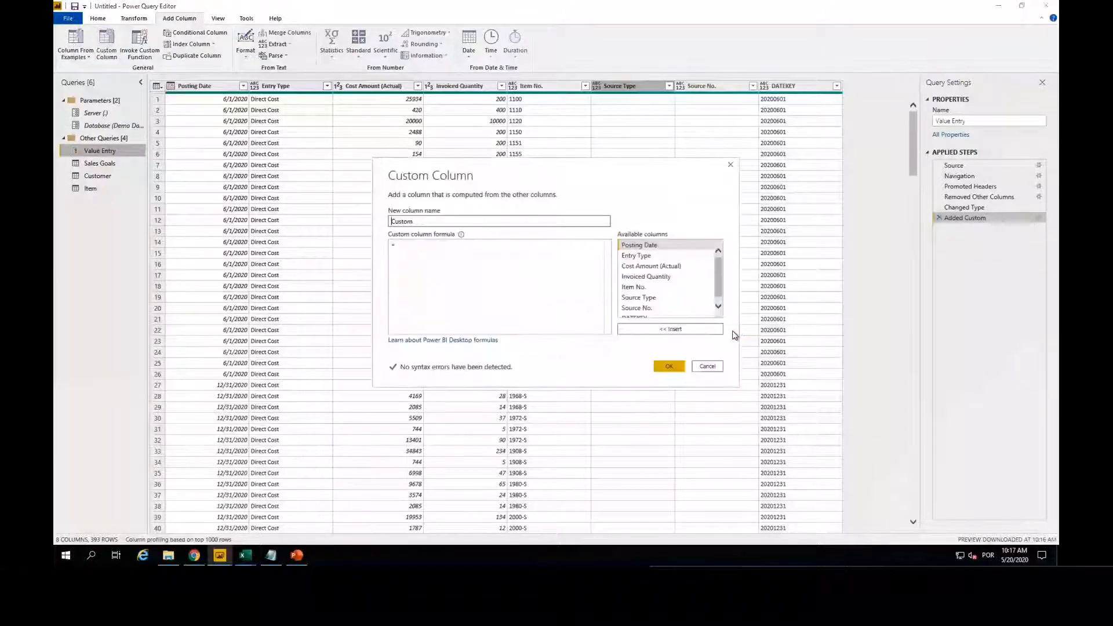
{"action": "left_click_drag", "start_coordinate": [414, 225], "coordinate": [386, 226]}
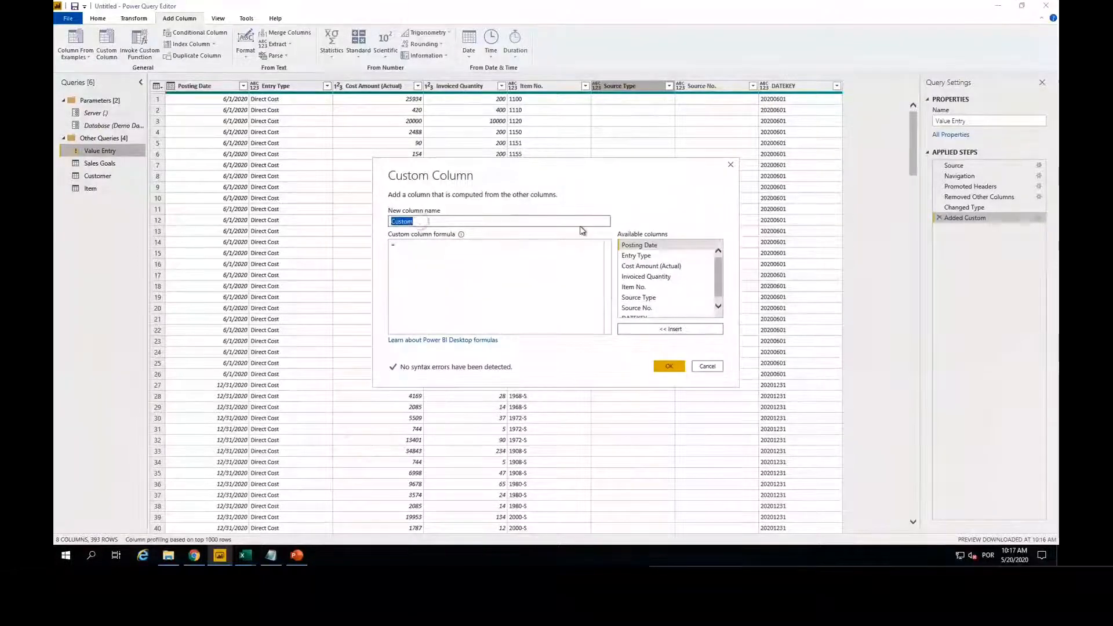
{"action": "type", "text": "Cost"}
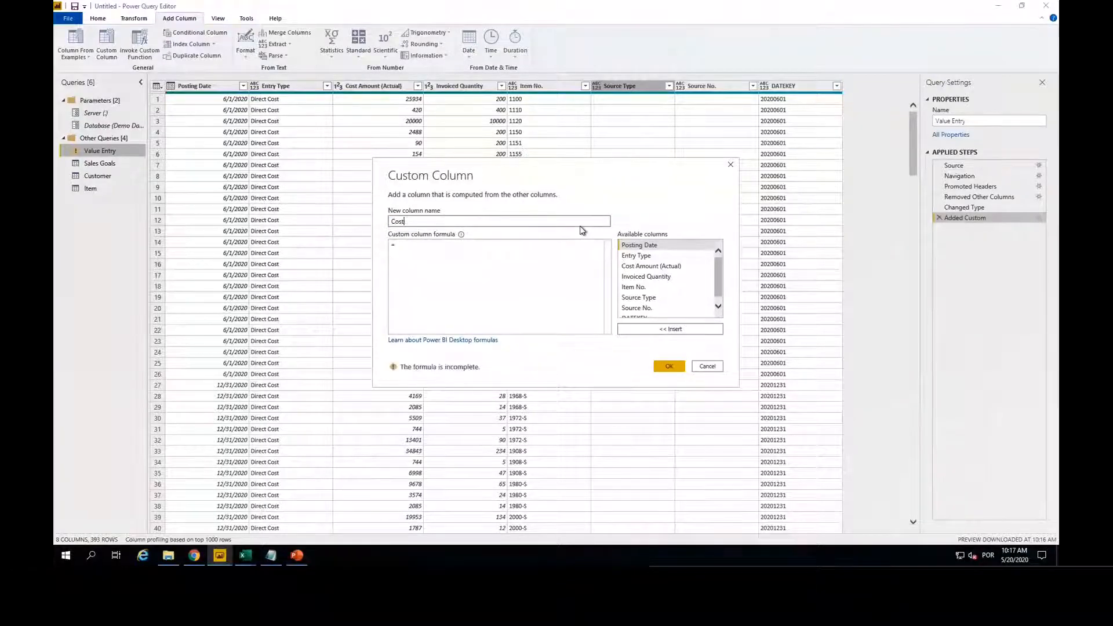
{"action": "type", "text": " Amount"}
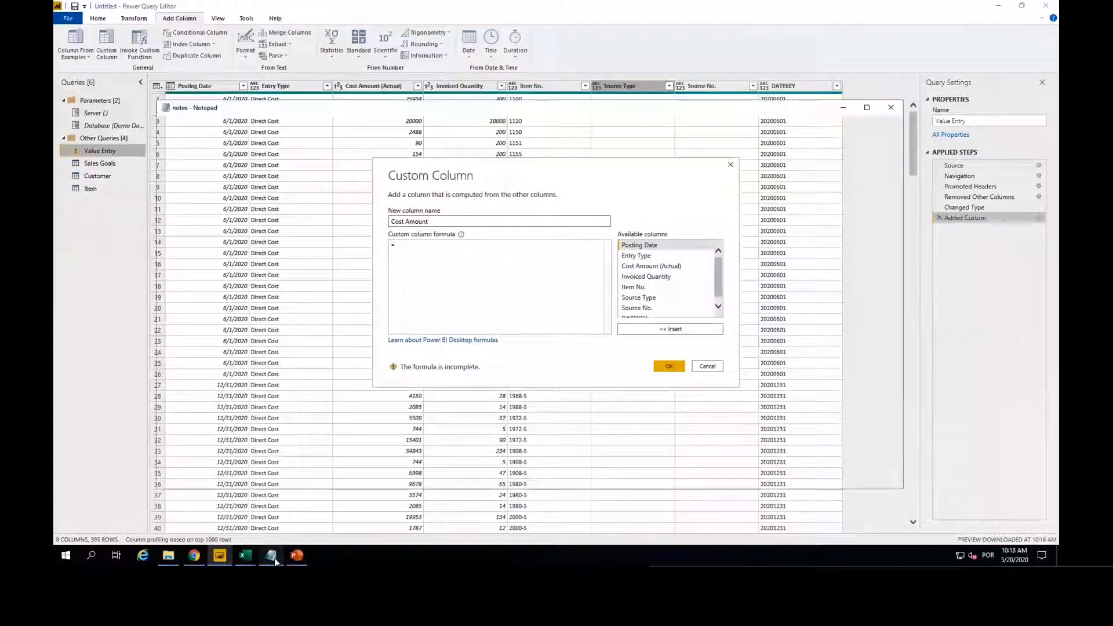
Step: Copy if([Source Type] = "Customer") then [#"Cost Amount (Actual)"] * -1 else [#"Cost Amount (Actual)"] from the notes file into the formula and create the column
{"action": "left_click", "coordinate": [271, 556]}
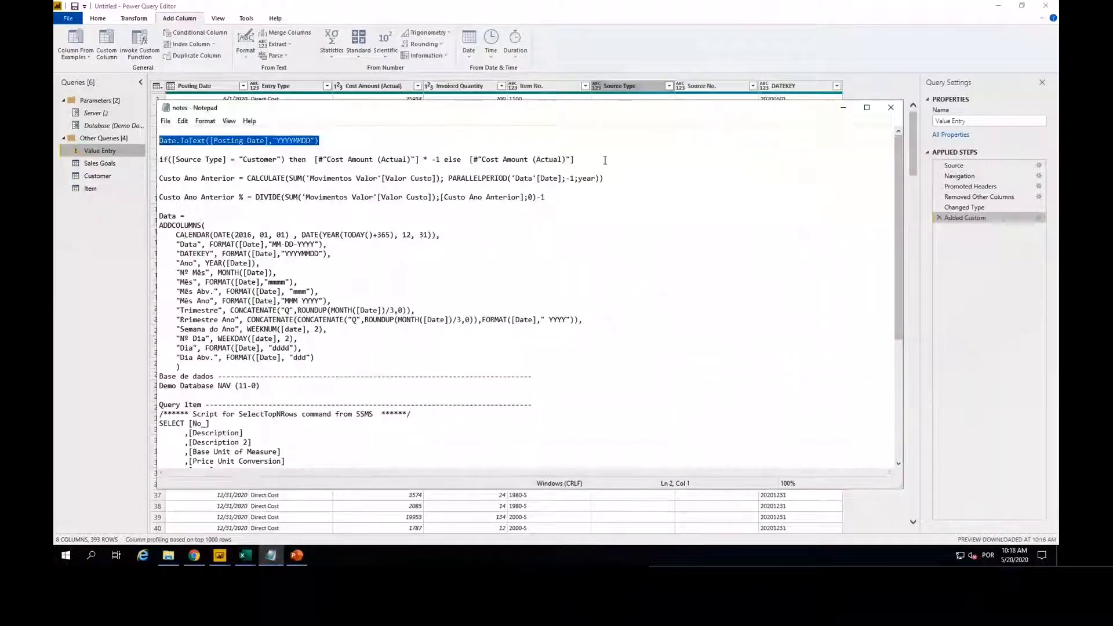
{"action": "triple_click", "coordinate": [605, 162]}
{"action": "key", "text": "ctrl+c"}
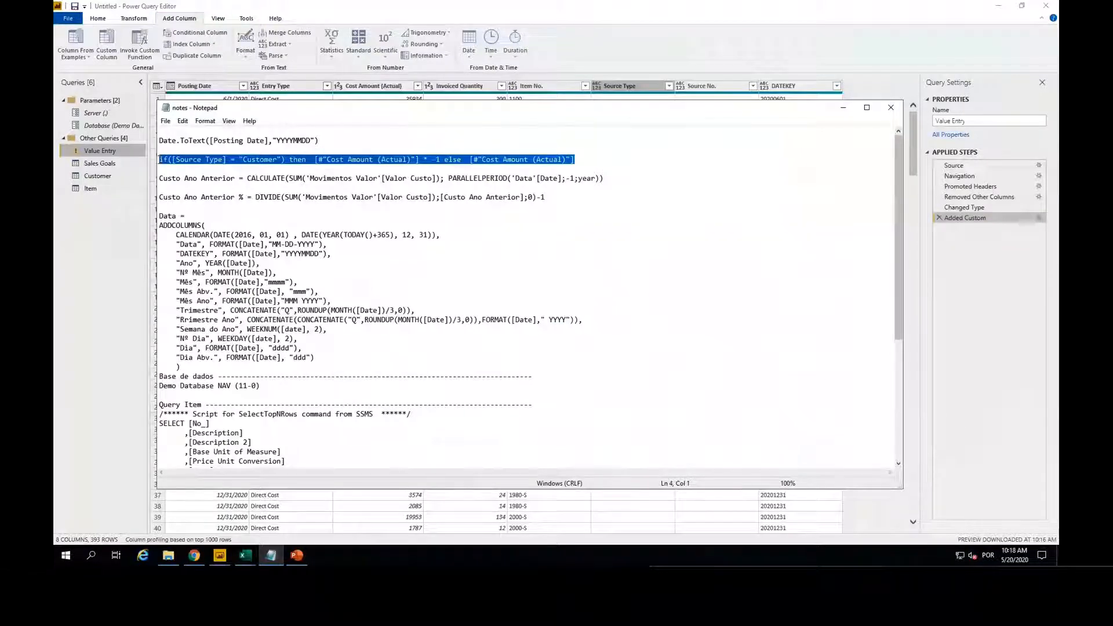
{"action": "left_click", "coordinate": [843, 107]}
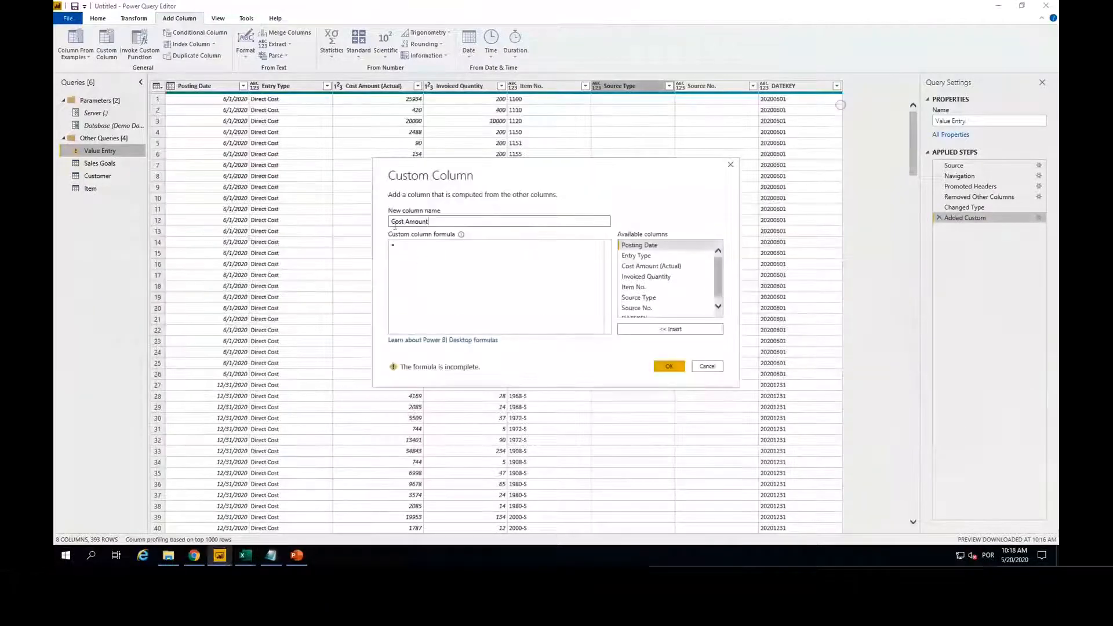
{"action": "left_click", "coordinate": [428, 252]}
{"action": "key", "text": "ctrl+v"}
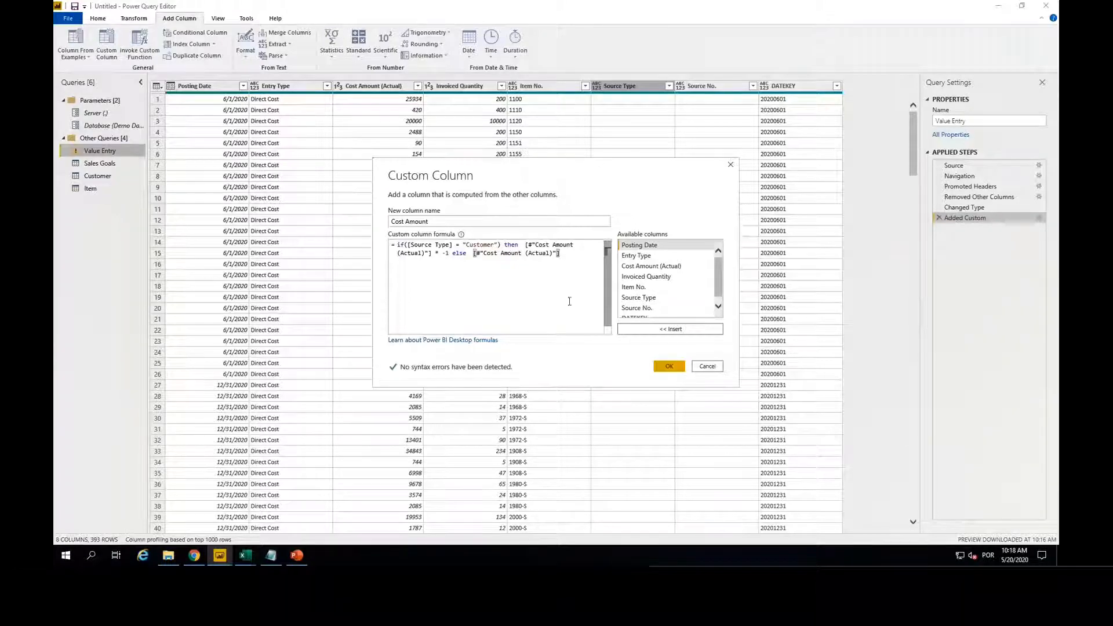
{"action": "left_click", "coordinate": [669, 367]}
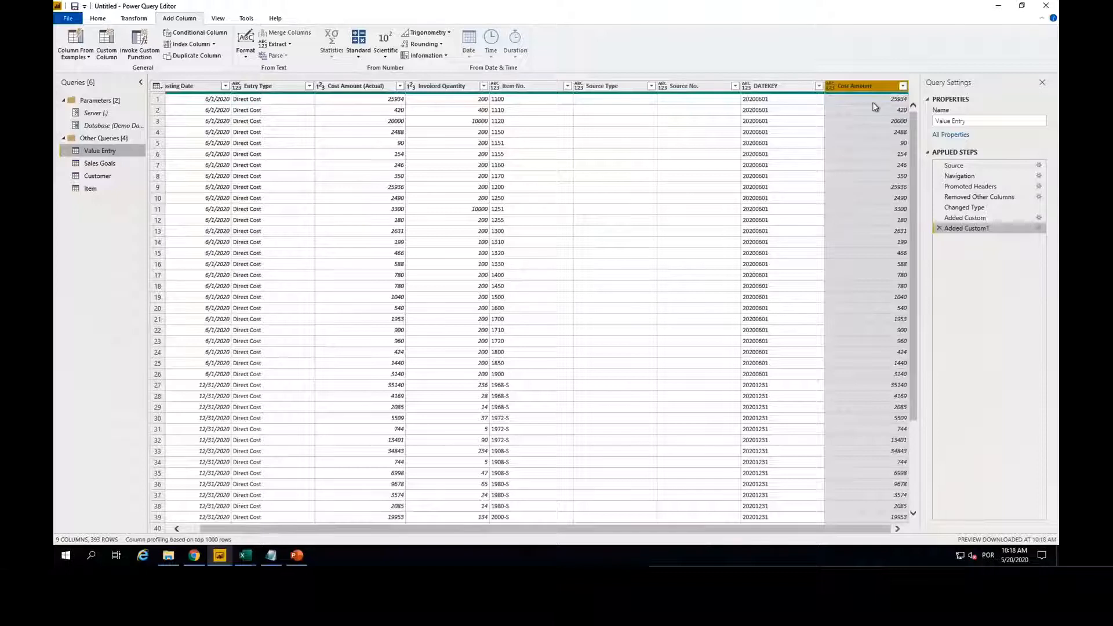
Step: Set the Cost Amount column's data type to Whole Number, and apply the query changes to the report
{"action": "left_click", "coordinate": [830, 86]}
{"action": "left_click", "coordinate": [863, 120]}
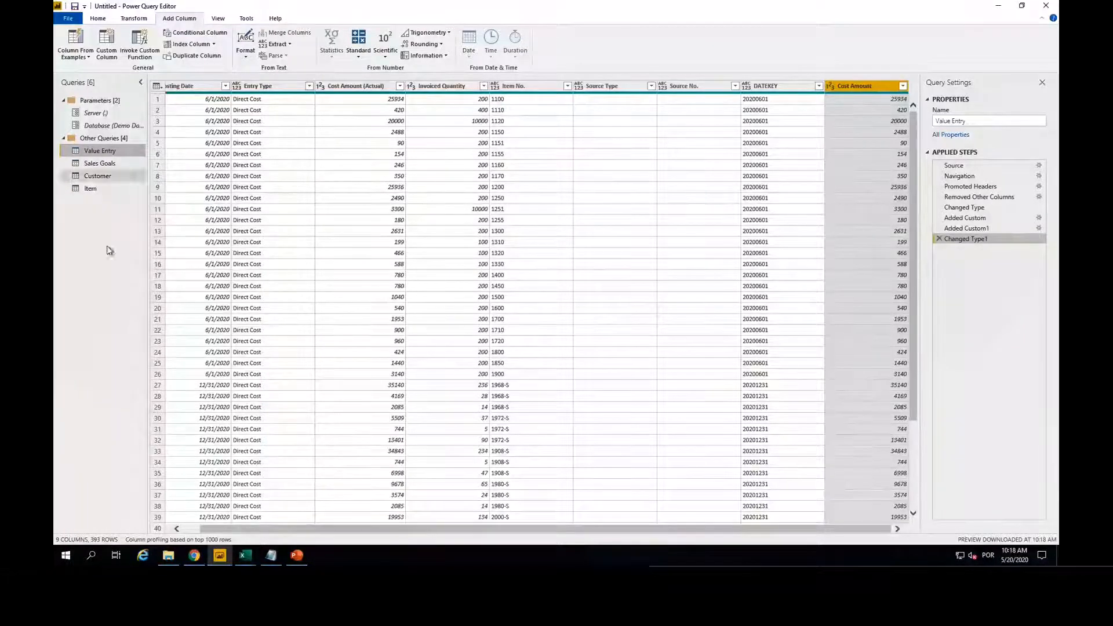
{"action": "left_click", "coordinate": [97, 20]}
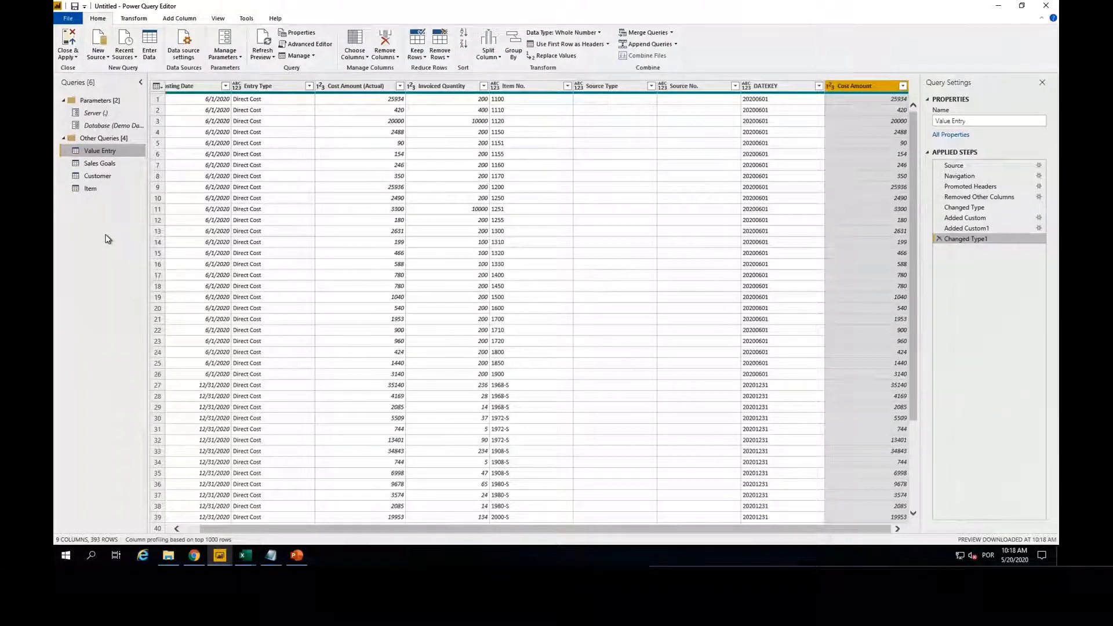
{"action": "left_click", "coordinate": [73, 39]}
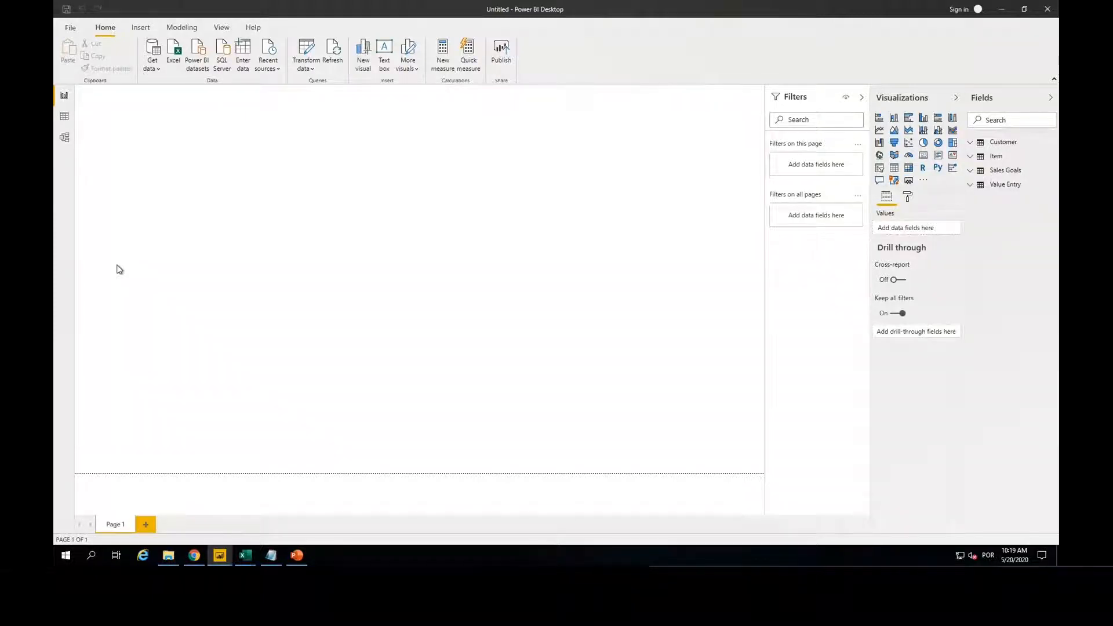
Step: Arrange the model diagram with Value Entry in the centre, Sales Goals beside it, and Customer and Item above
{"action": "left_click", "coordinate": [65, 139]}
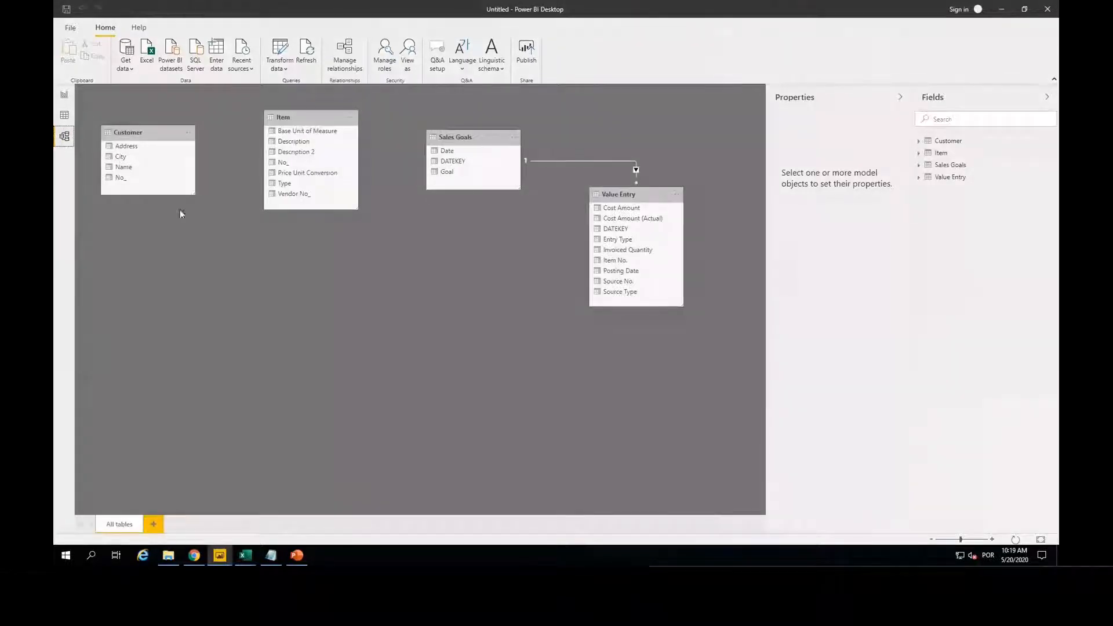
{"action": "left_click", "coordinate": [628, 196]}
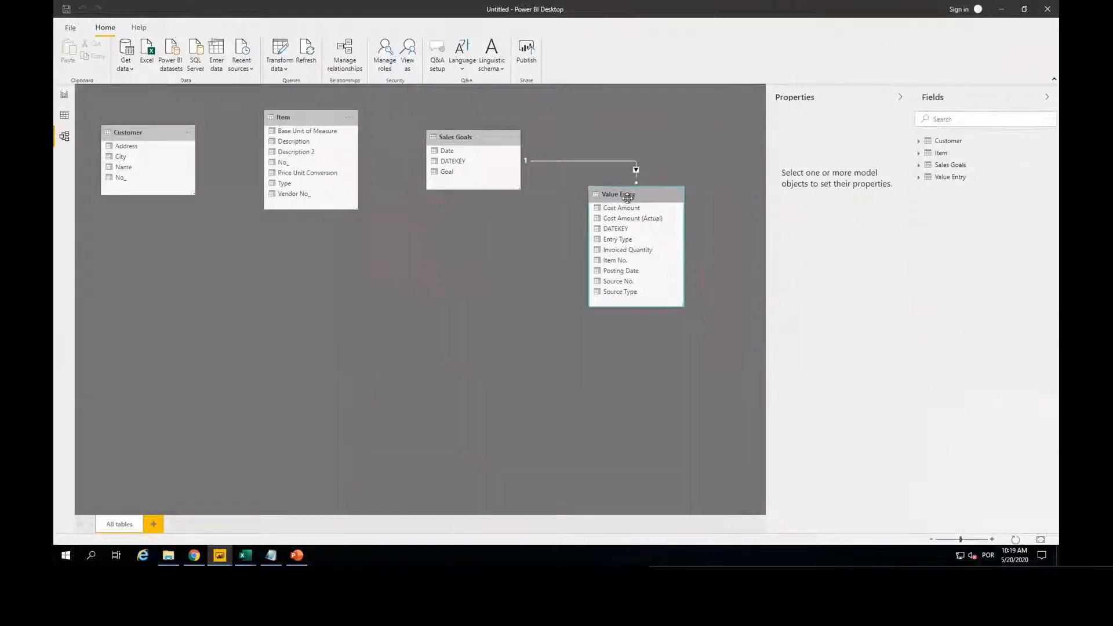
{"action": "left_click_drag", "start_coordinate": [627, 196], "coordinate": [356, 286]}
{"action": "left_click_drag", "start_coordinate": [464, 137], "coordinate": [520, 243]}
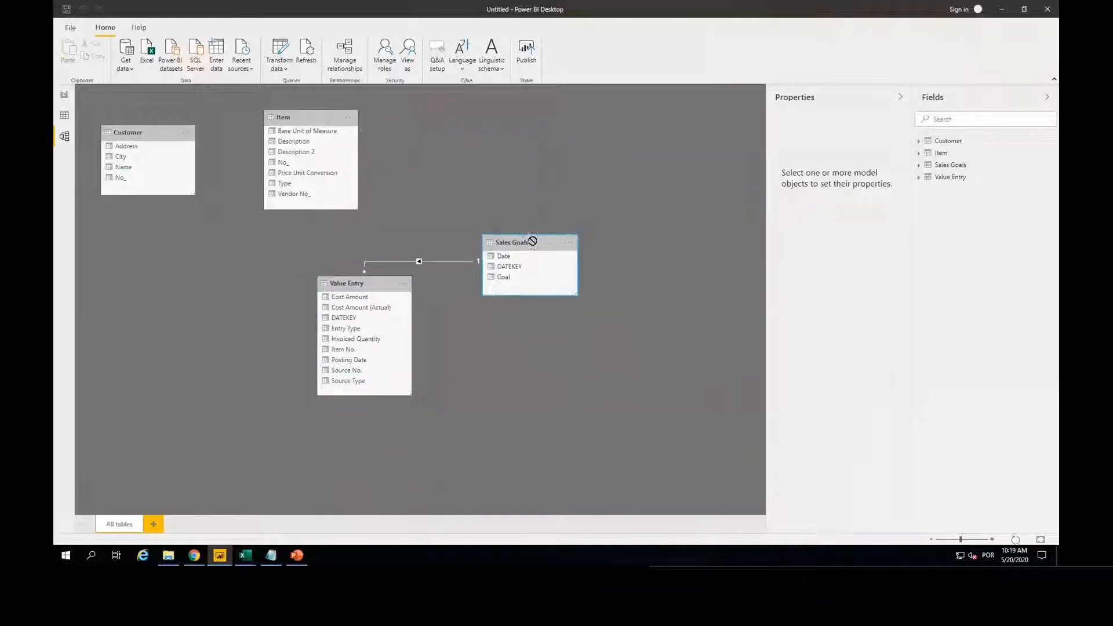
{"action": "left_click_drag", "start_coordinate": [306, 119], "coordinate": [424, 123]}
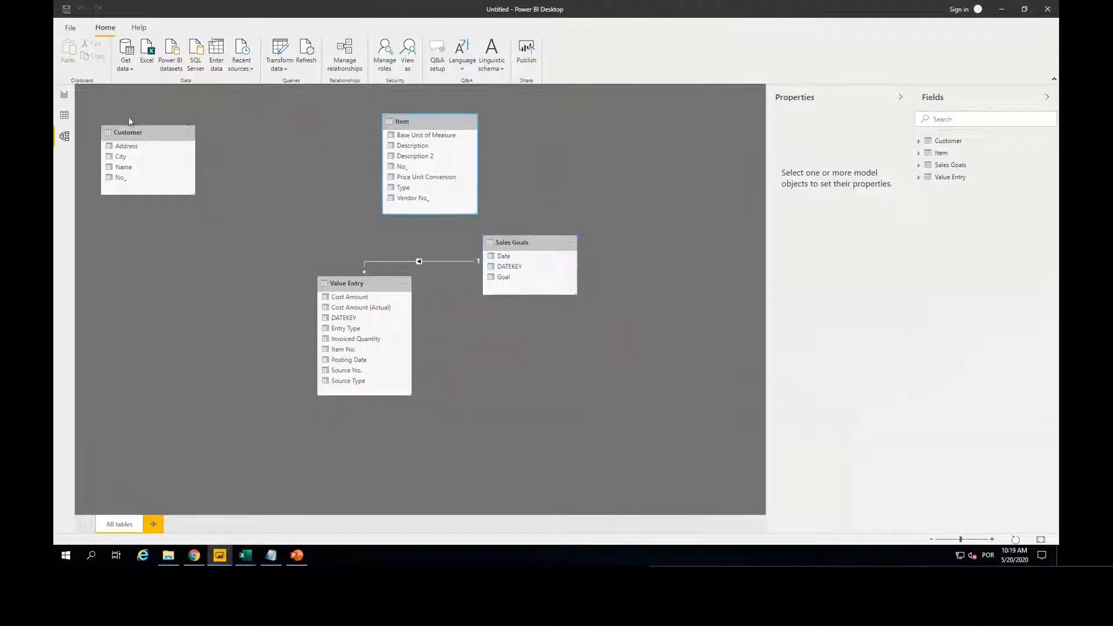
{"action": "left_click_drag", "start_coordinate": [127, 132], "coordinate": [233, 136]}
{"action": "left_click_drag", "start_coordinate": [530, 243], "coordinate": [521, 276]}
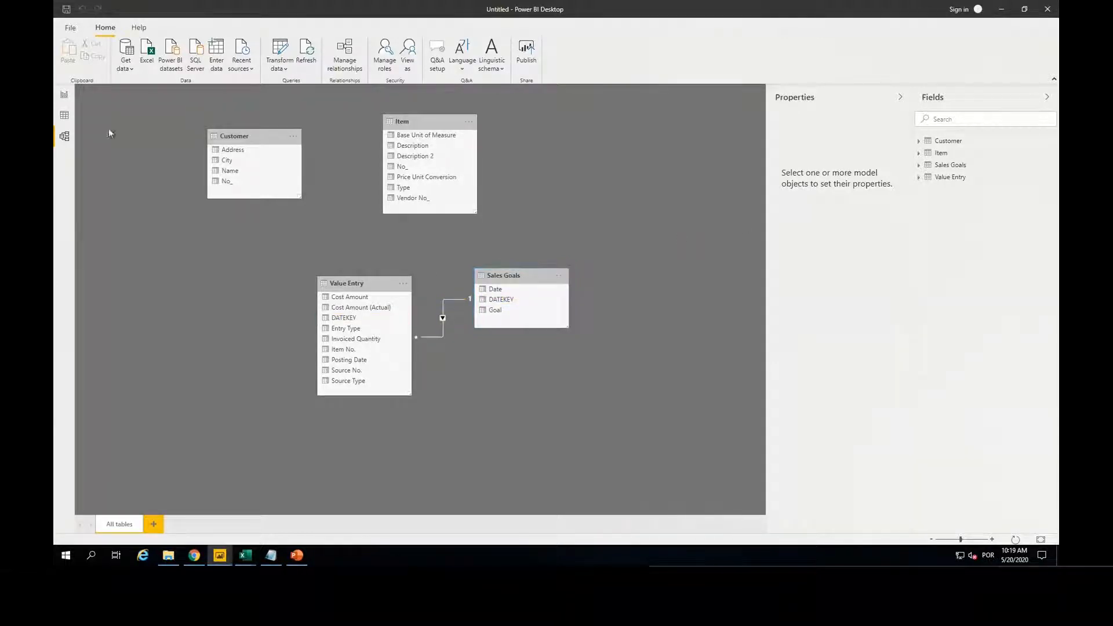
Step: Return to the report view and start a new calculated table
{"action": "left_click", "coordinate": [68, 96]}
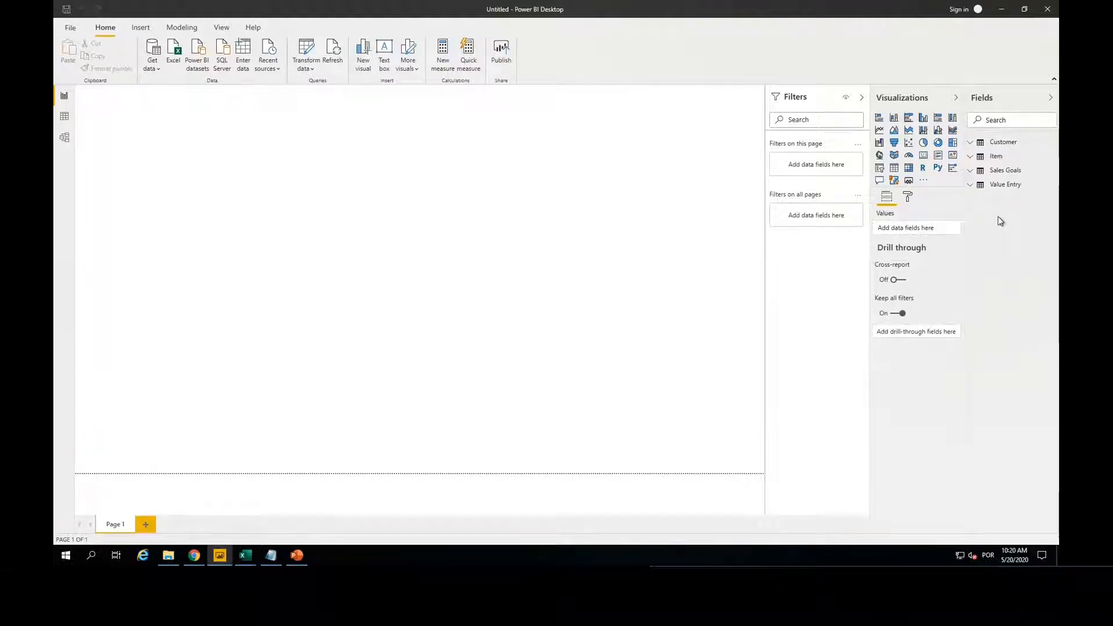
{"action": "left_click", "coordinate": [181, 27]}
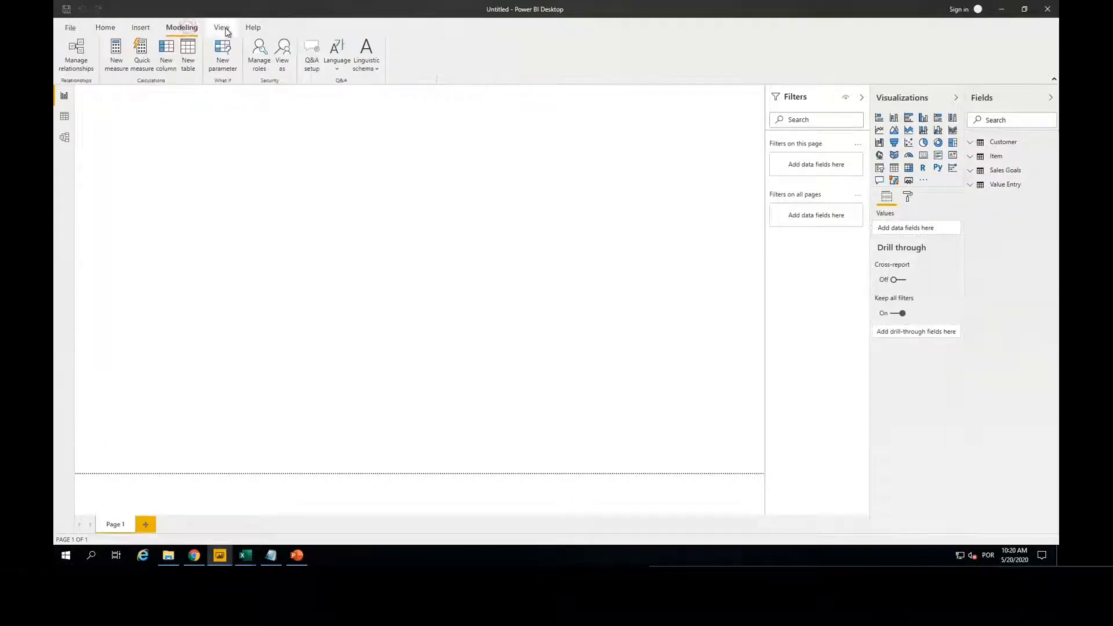
{"action": "left_click", "coordinate": [224, 29]}
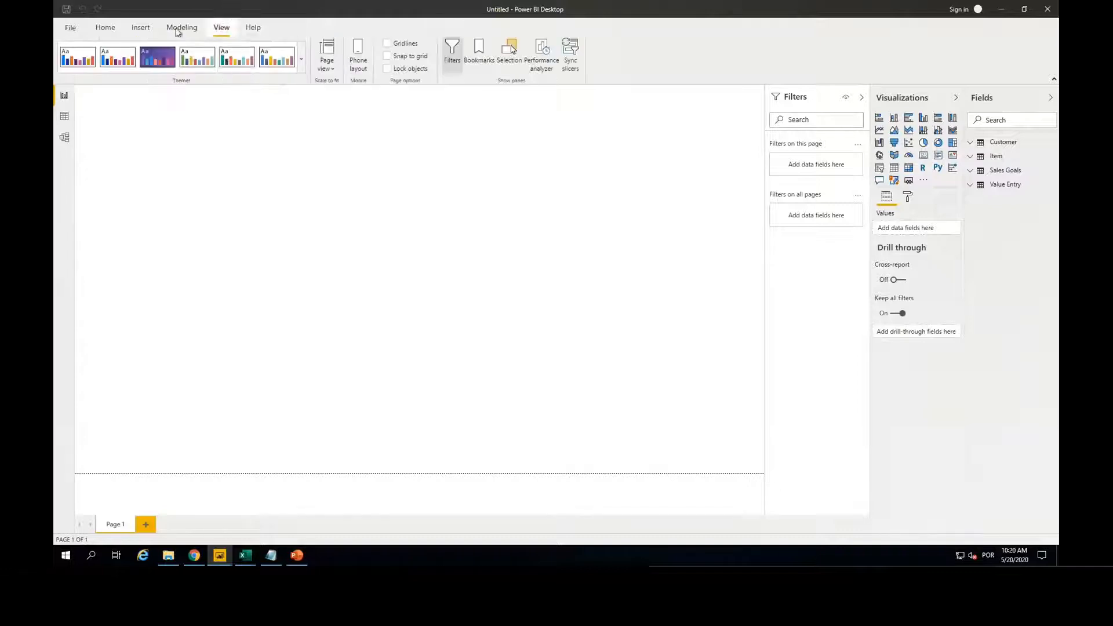
{"action": "left_click", "coordinate": [145, 29]}
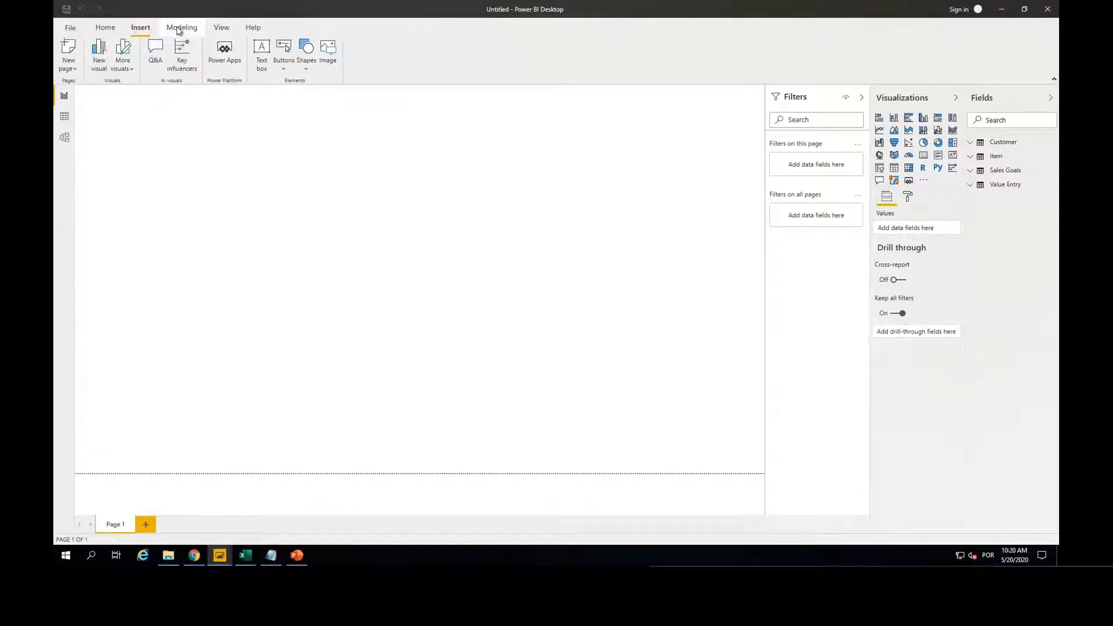
{"action": "left_click", "coordinate": [181, 28]}
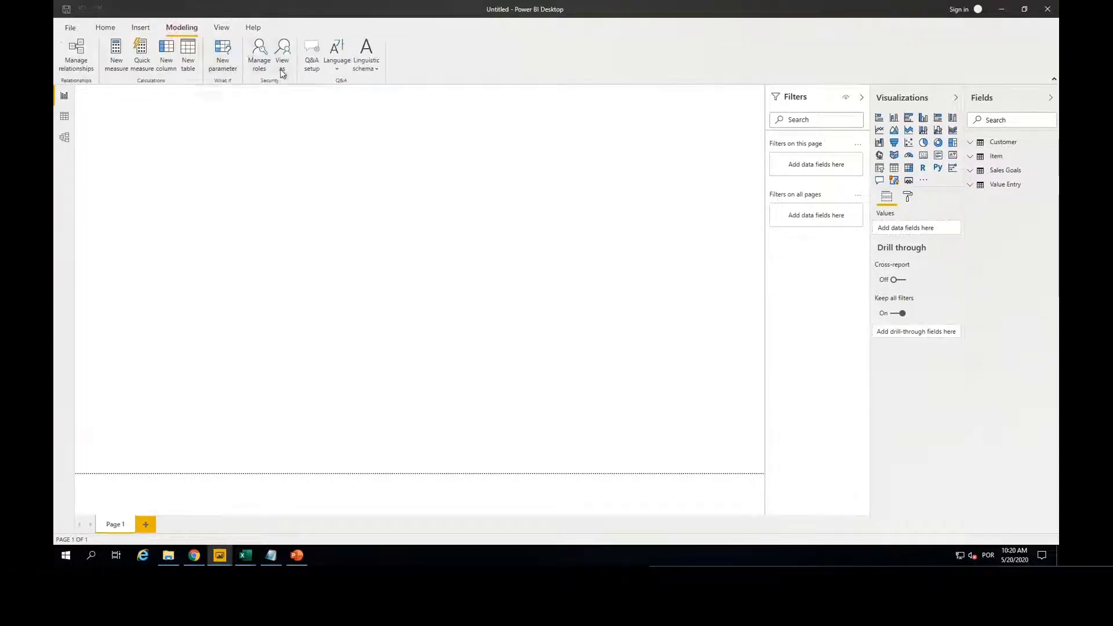
{"action": "left_click", "coordinate": [190, 55]}
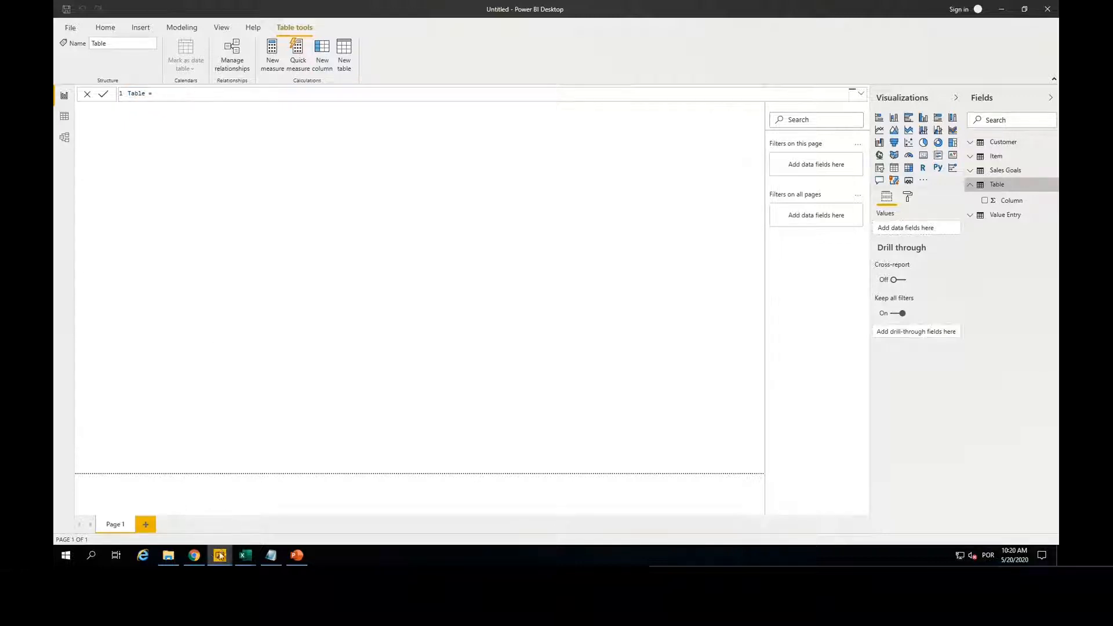
Step: Create the Data calendar table by replacing the default expression with the Data = ADDCOLUMNS(CALENDAR(...)) code from the notes file, and review the full formula
{"action": "left_click", "coordinate": [275, 559]}
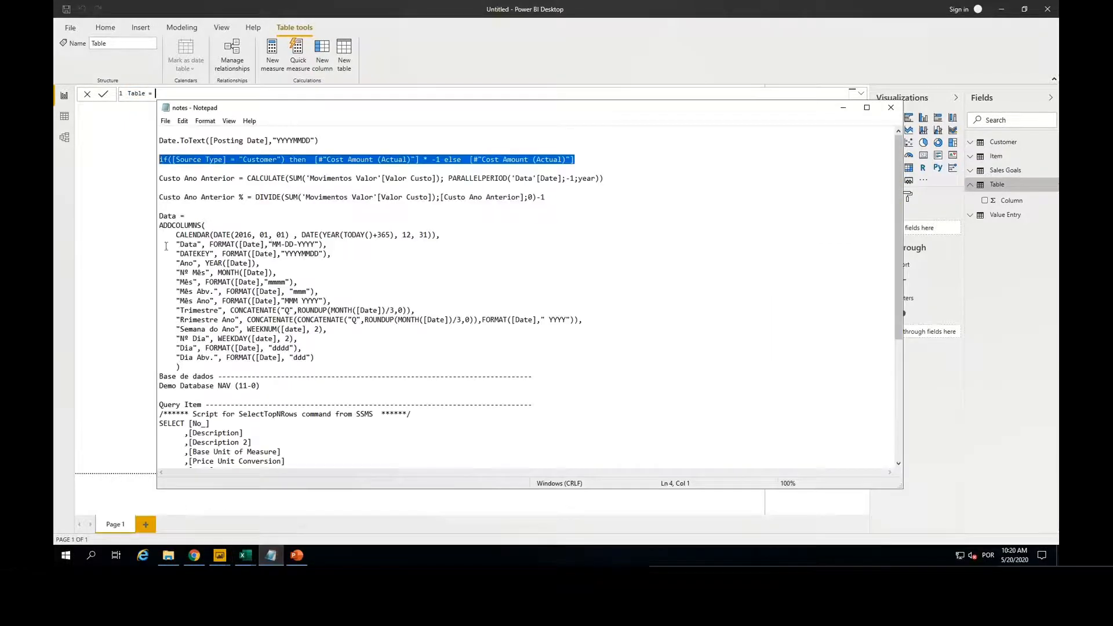
{"action": "left_click_drag", "start_coordinate": [160, 215], "coordinate": [185, 367]}
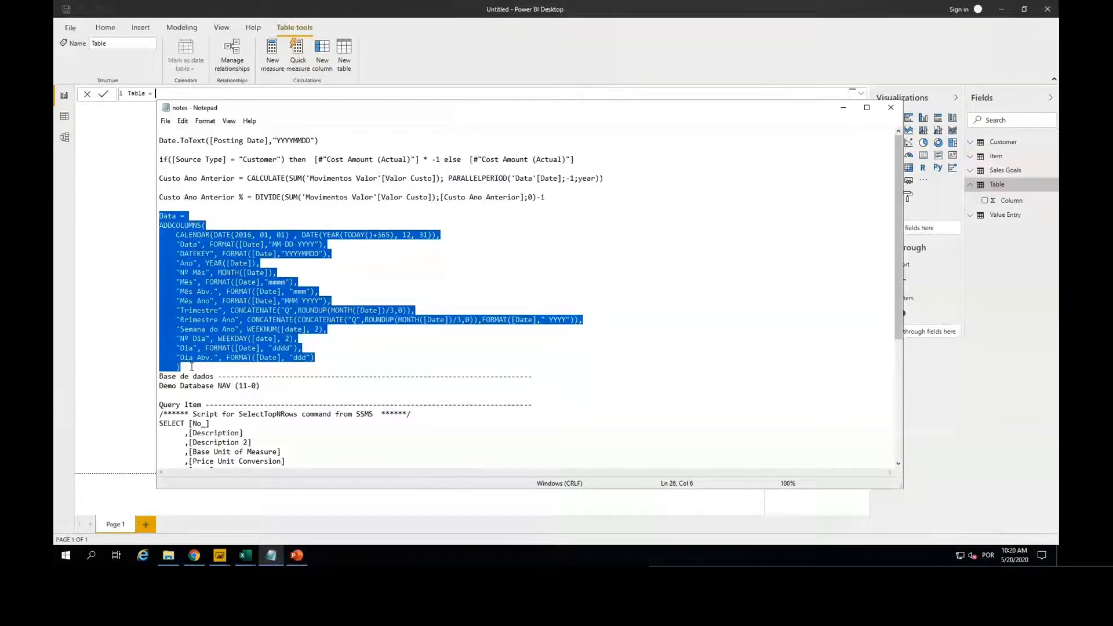
{"action": "left_click", "coordinate": [378, 92]}
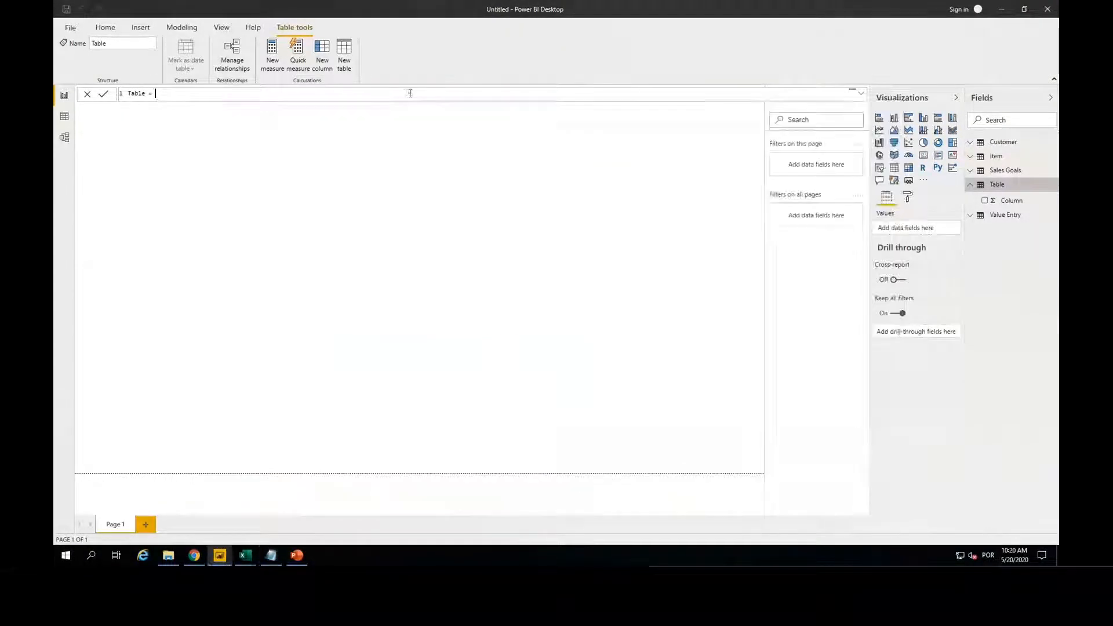
{"action": "left_click_drag", "start_coordinate": [167, 97], "coordinate": [118, 95]}
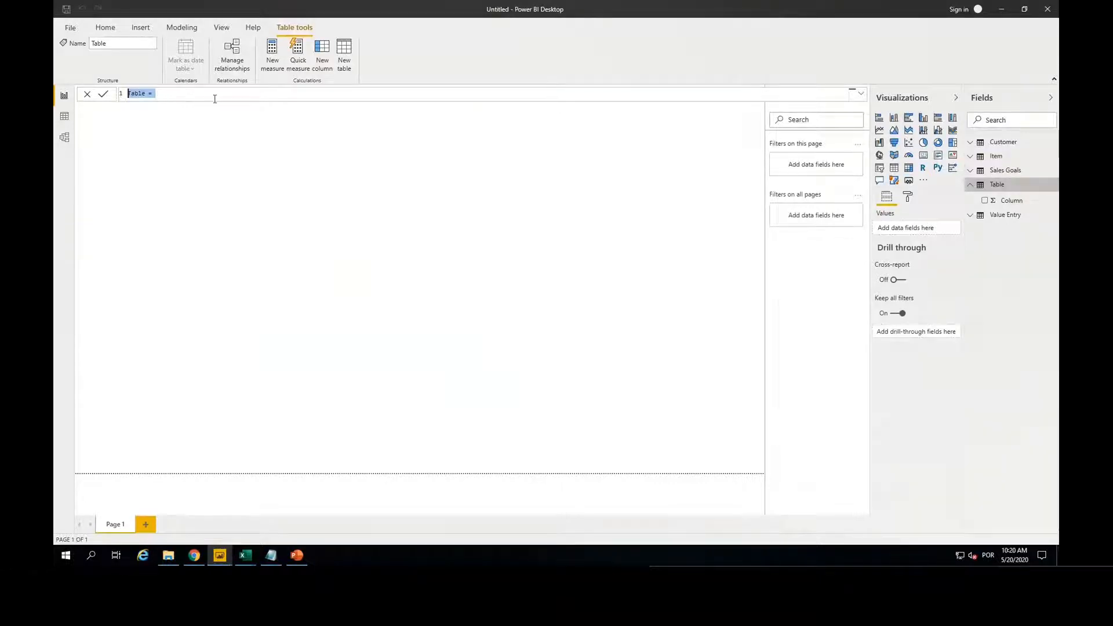
{"action": "key", "text": "ctrl+v"}
{"action": "key", "text": "Return"}
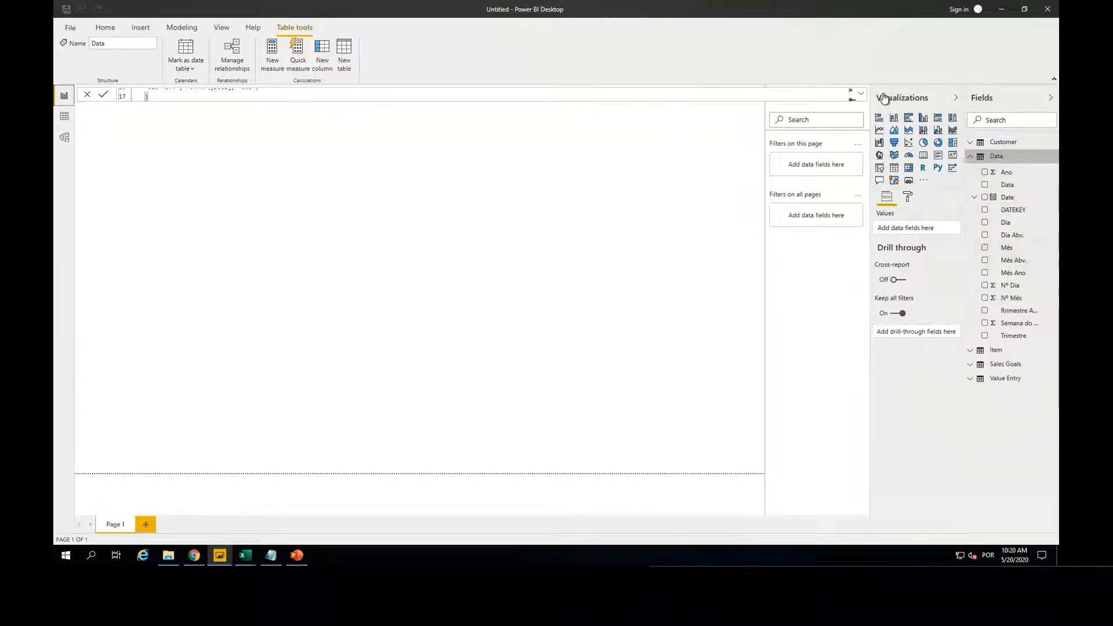
{"action": "left_click", "coordinate": [861, 94]}
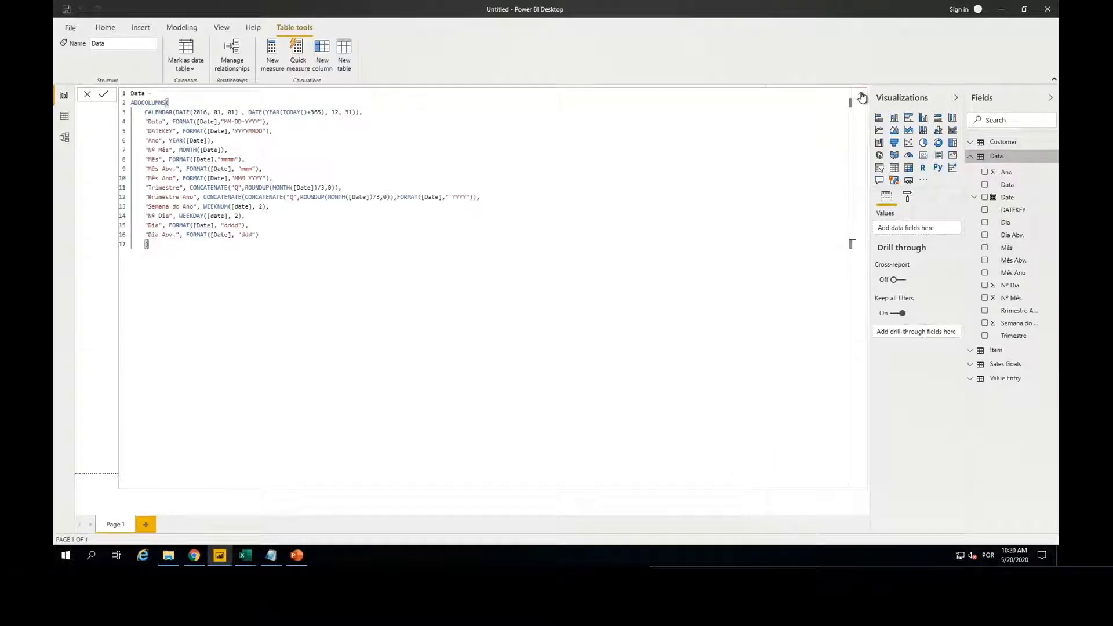
{"action": "left_click", "coordinate": [860, 94]}
Step: Place the Data table beside Value Entry in the model diagram and relate the two tables through their DATEKEY fields
{"action": "left_click", "coordinate": [63, 139]}
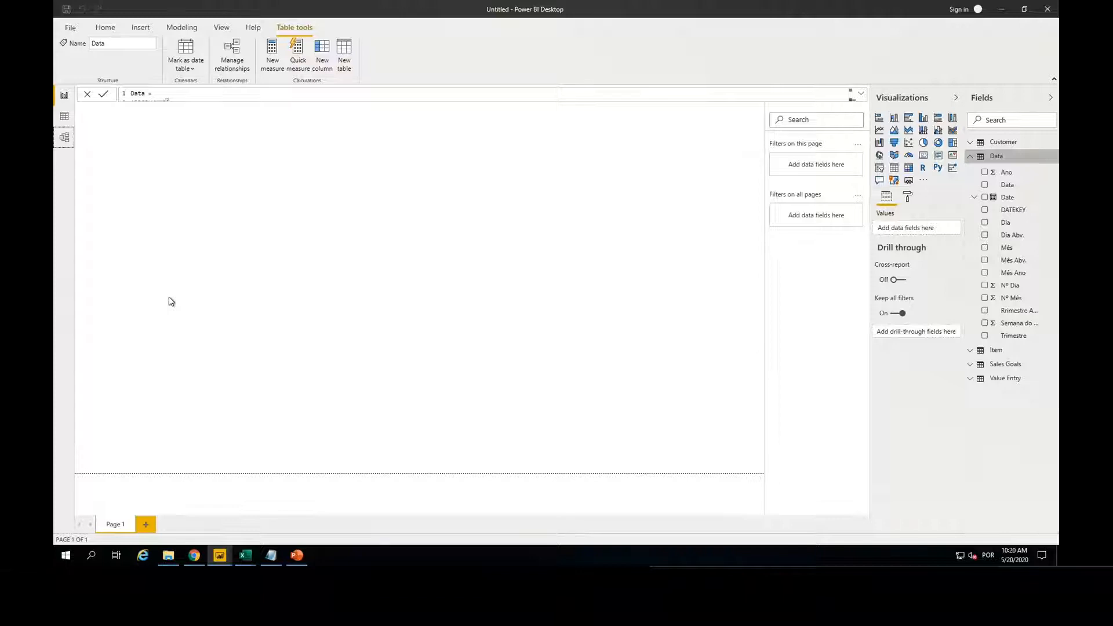
{"action": "left_click", "coordinate": [65, 141]}
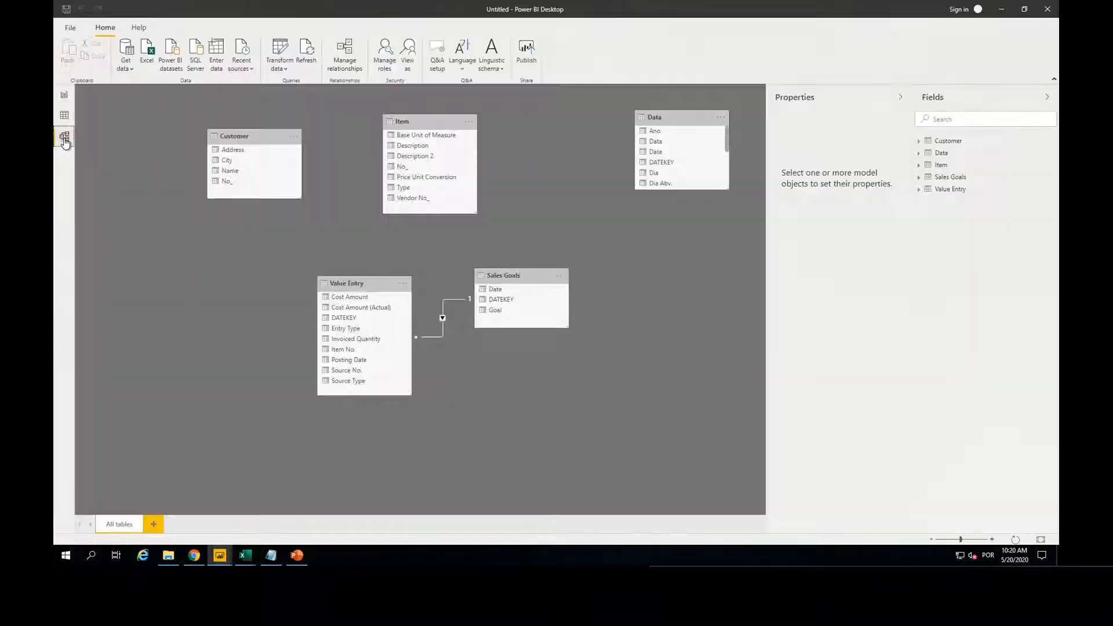
{"action": "left_click_drag", "start_coordinate": [618, 125], "coordinate": [84, 277]}
{"action": "left_click_drag", "start_coordinate": [134, 316], "coordinate": [350, 318]}
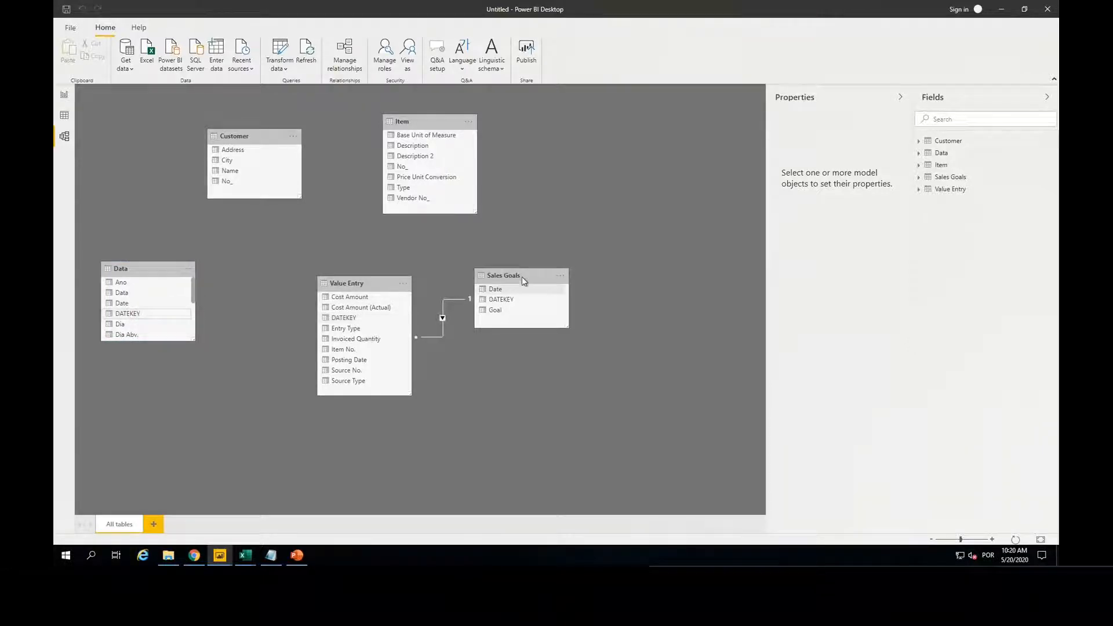
Step: Delete the relationship between Sales Goals and Value Entry
{"action": "right_click", "coordinate": [442, 318]}
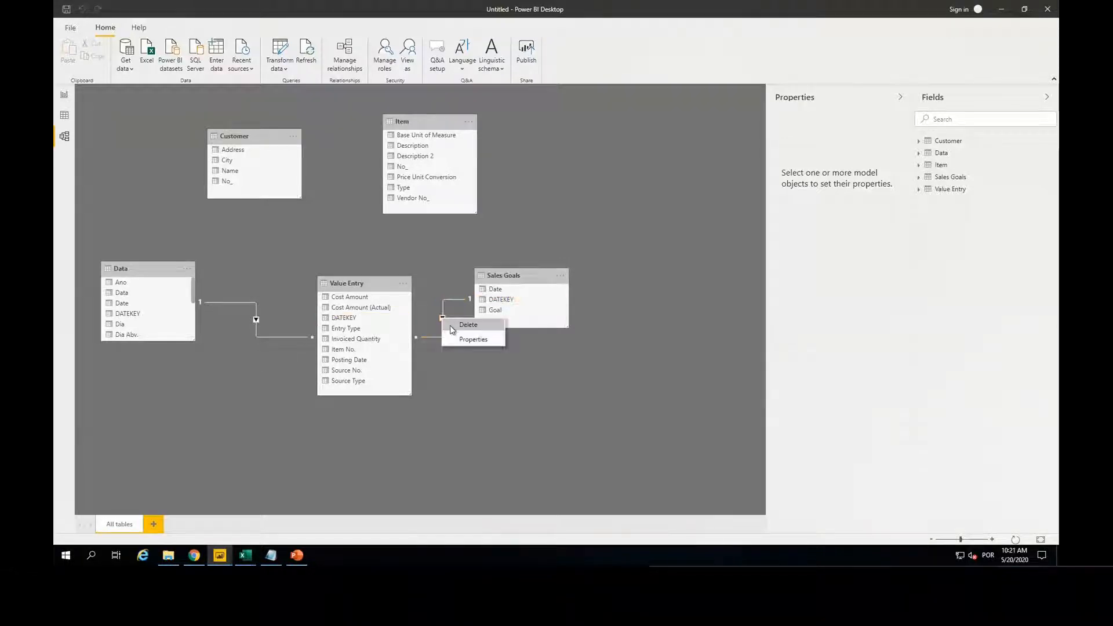
{"action": "left_click", "coordinate": [450, 325]}
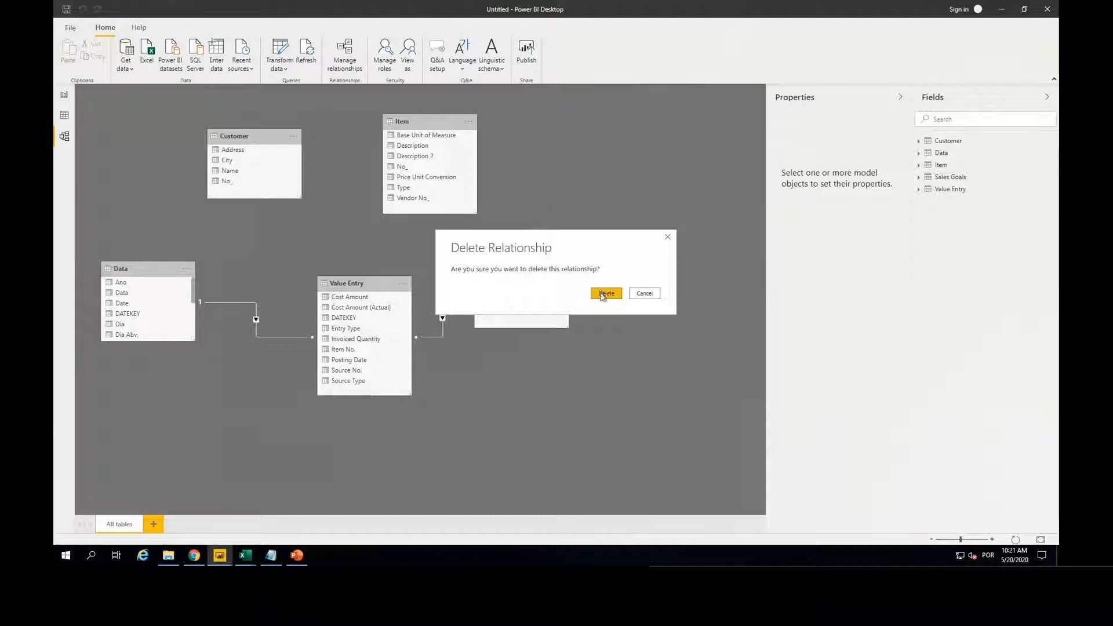
{"action": "left_click", "coordinate": [600, 292]}
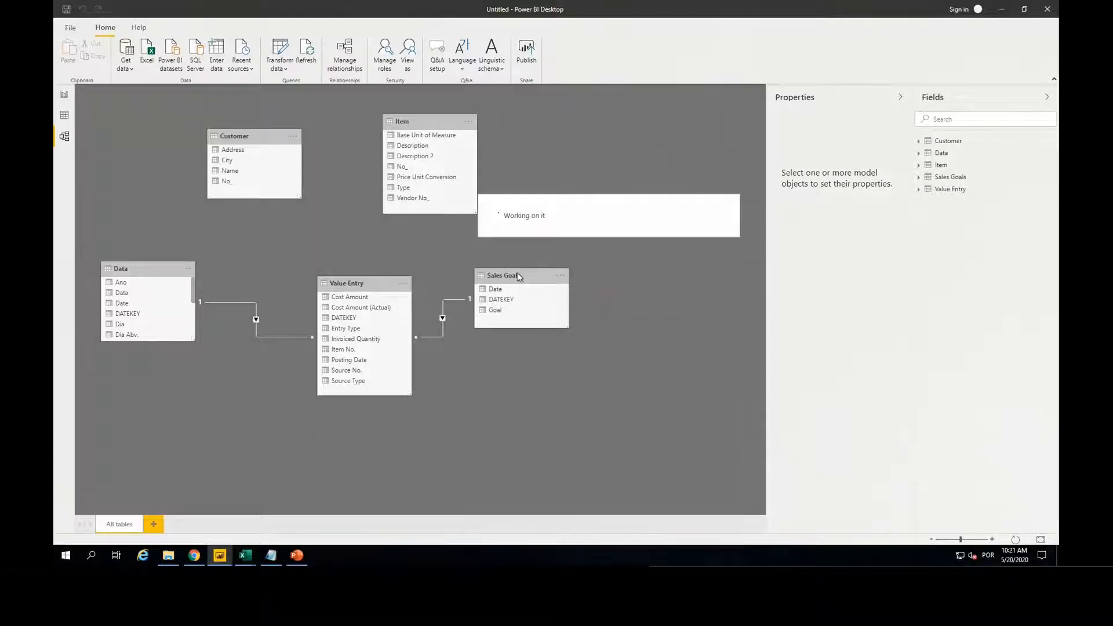
Step: Relate Sales Goals to Data through DATEKEY, Customer No_ to Value Entry Source No., and Item No_ to Value Entry Item No
{"action": "left_click_drag", "start_coordinate": [501, 299], "coordinate": [129, 314]}
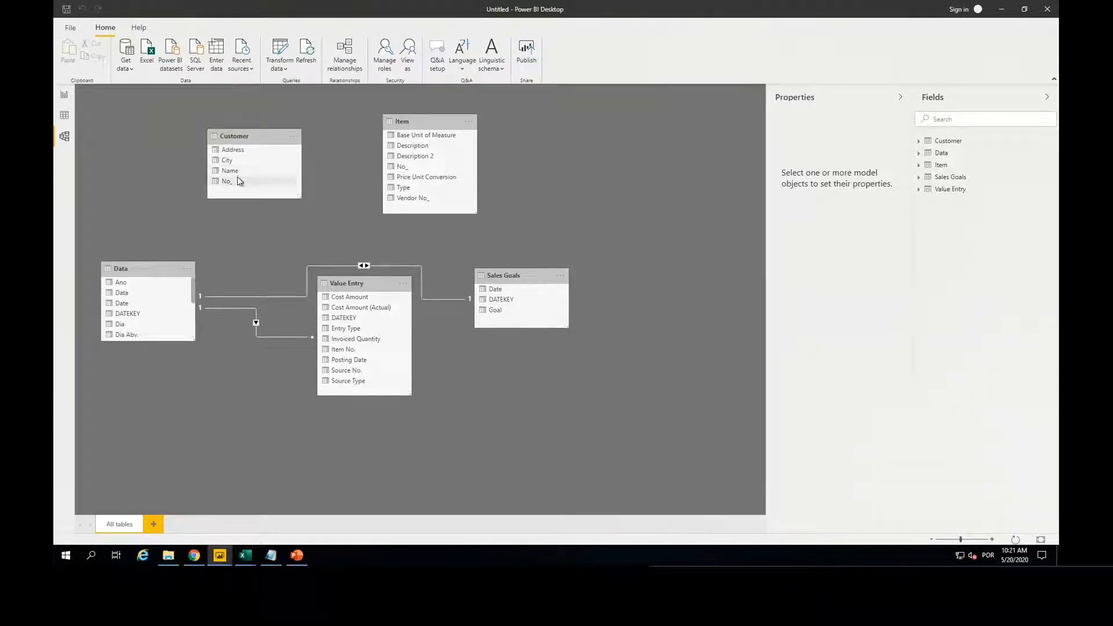
{"action": "mouse_move", "coordinate": [238, 183]}
{"action": "left_mouse_down"}
{"action": "mouse_move", "coordinate": [360, 195]}
{"action": "mouse_move", "coordinate": [371, 321]}
{"action": "mouse_move", "coordinate": [350, 387]}
{"action": "mouse_move", "coordinate": [348, 371]}
{"action": "left_mouse_up"}
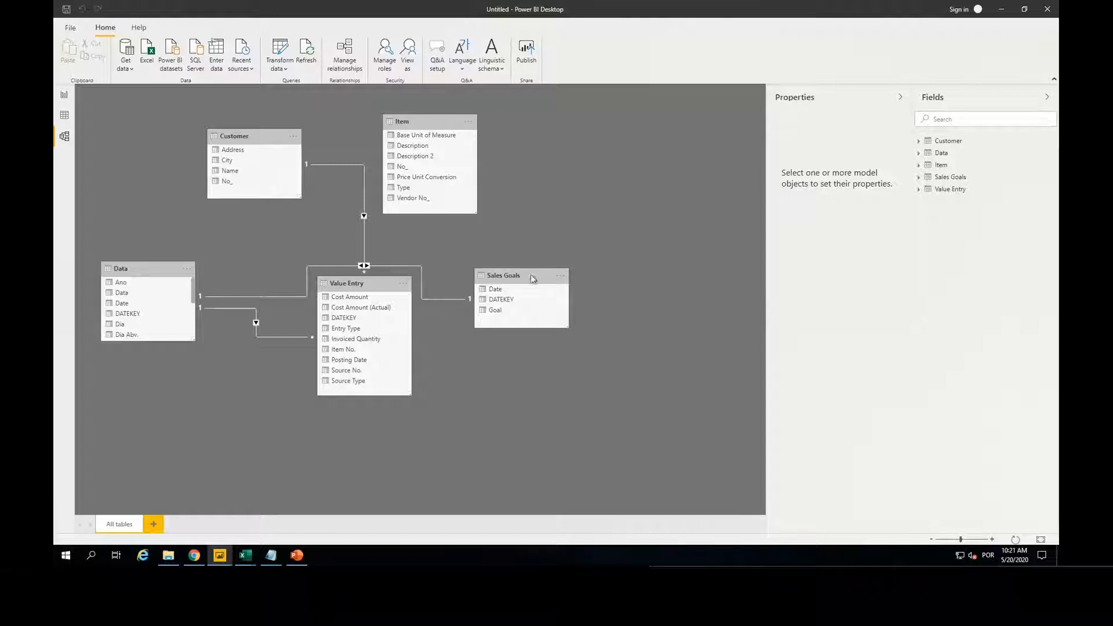
{"action": "left_click_drag", "start_coordinate": [422, 168], "coordinate": [352, 351]}
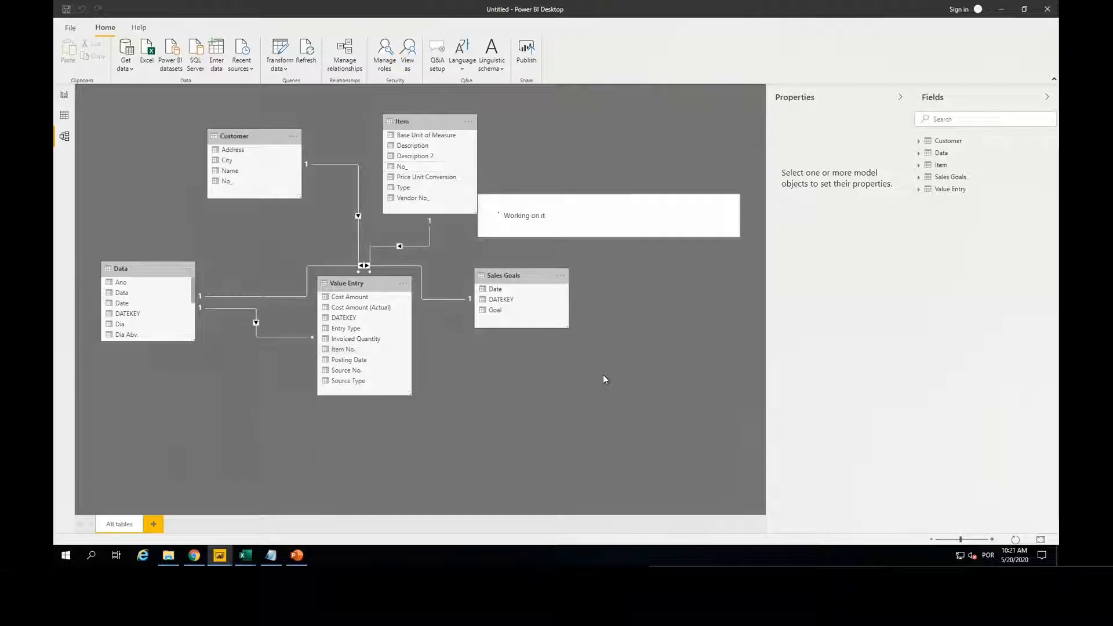
Step: Rearrange the model diagram with Sales Goals below Data, and Value Entry and Item spaced out on the other side
{"action": "left_click_drag", "start_coordinate": [534, 301], "coordinate": [198, 422]}
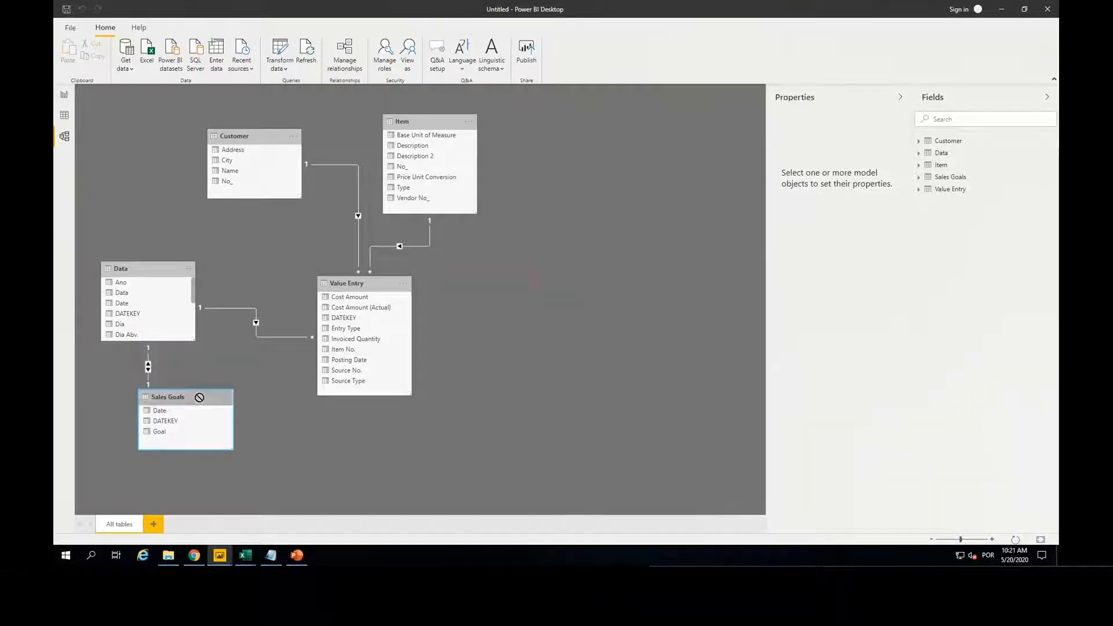
{"action": "left_click_drag", "start_coordinate": [366, 279], "coordinate": [485, 273]}
{"action": "left_click_drag", "start_coordinate": [435, 121], "coordinate": [634, 117]}
{"action": "left_click_drag", "start_coordinate": [134, 275], "coordinate": [241, 277]}
{"action": "left_click_drag", "start_coordinate": [184, 397], "coordinate": [231, 423]}
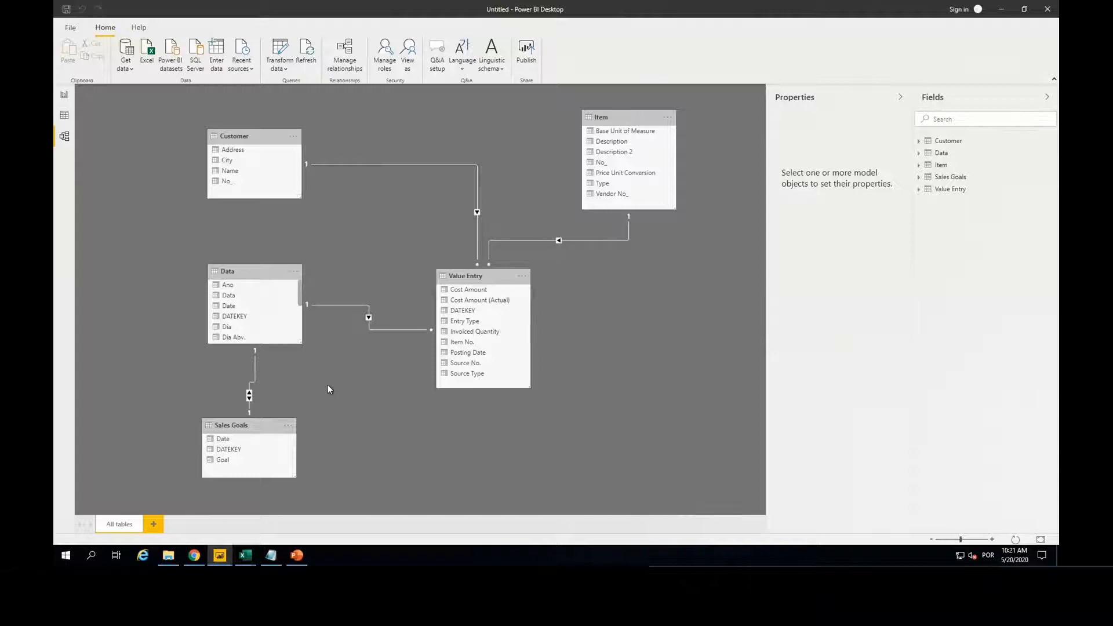
Step: Return to the report view, create a column chart of Value Entry's Cost Amount, and widen the field list to show full names
{"action": "left_click", "coordinate": [65, 95]}
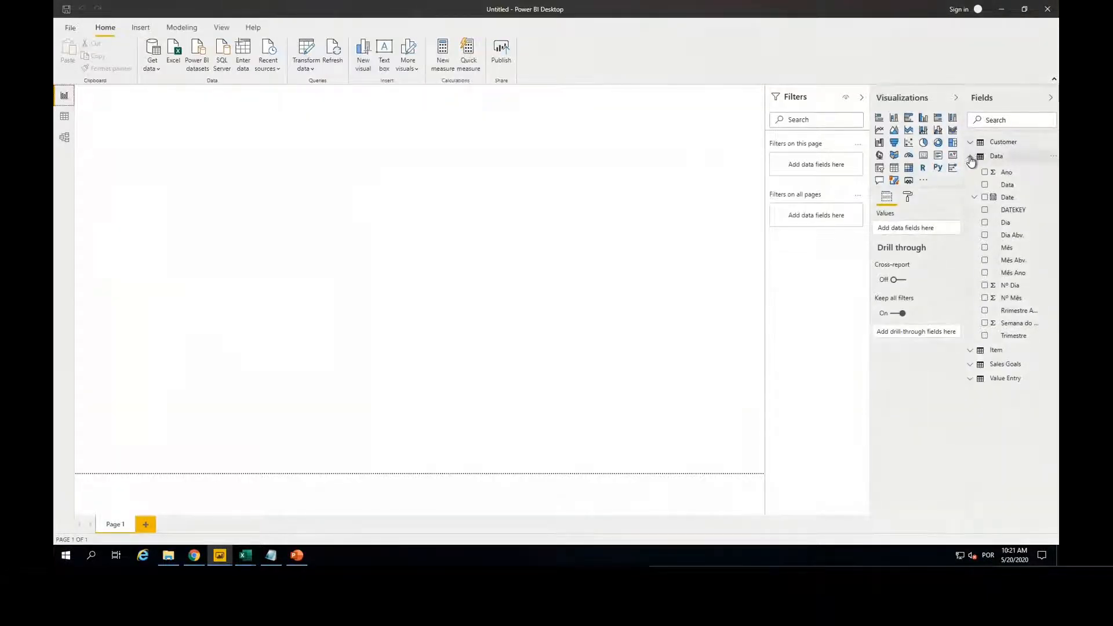
{"action": "left_click", "coordinate": [980, 156]}
{"action": "left_click", "coordinate": [974, 200]}
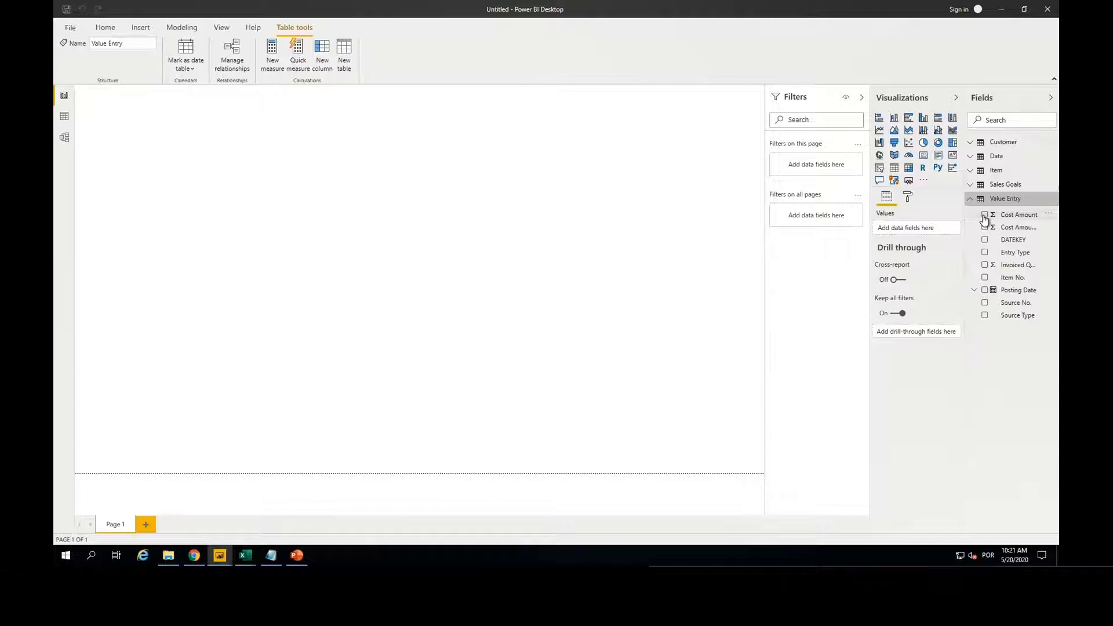
{"action": "left_click", "coordinate": [984, 216]}
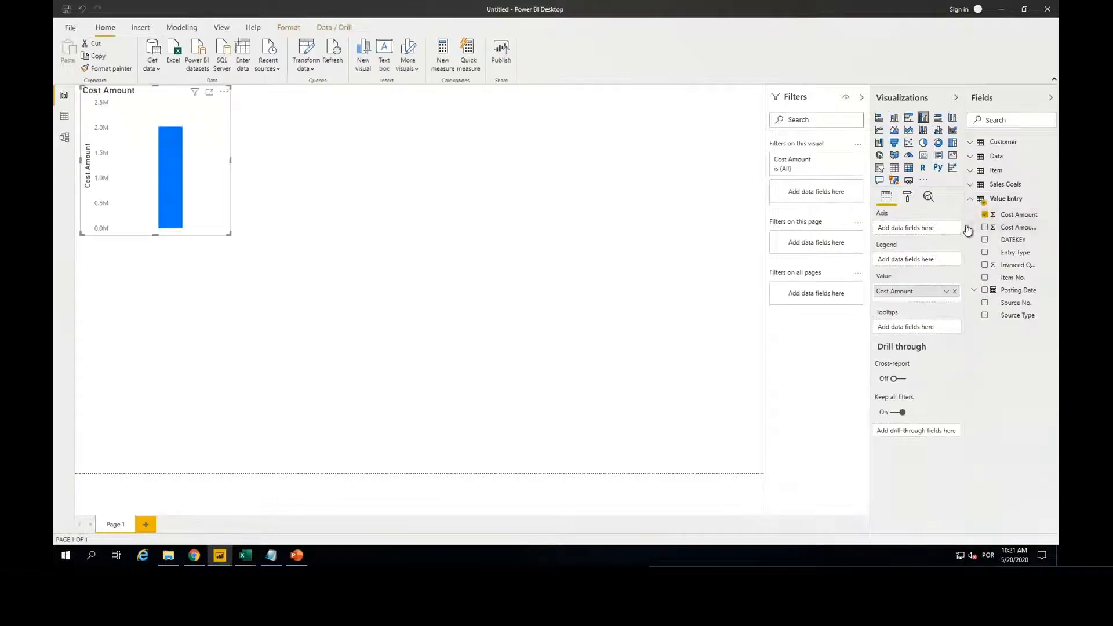
{"action": "left_click_drag", "start_coordinate": [963, 229], "coordinate": [923, 230]}
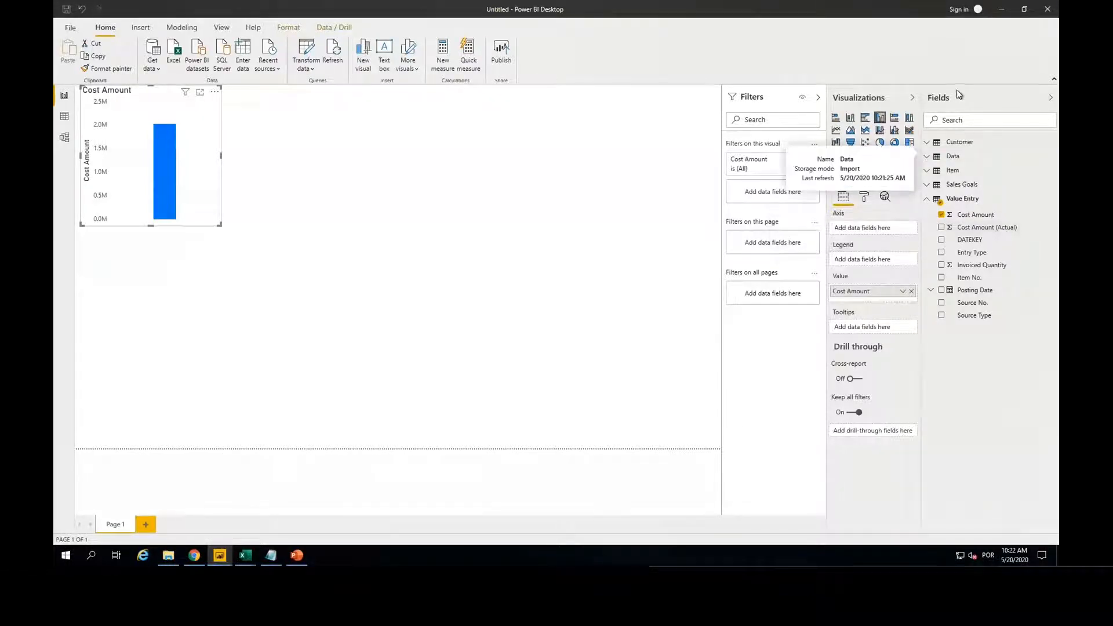
Step: Break the Cost Amount chart down by customer Name, enlarge it, and inspect the tallest column's details
{"action": "left_click", "coordinate": [928, 145]}
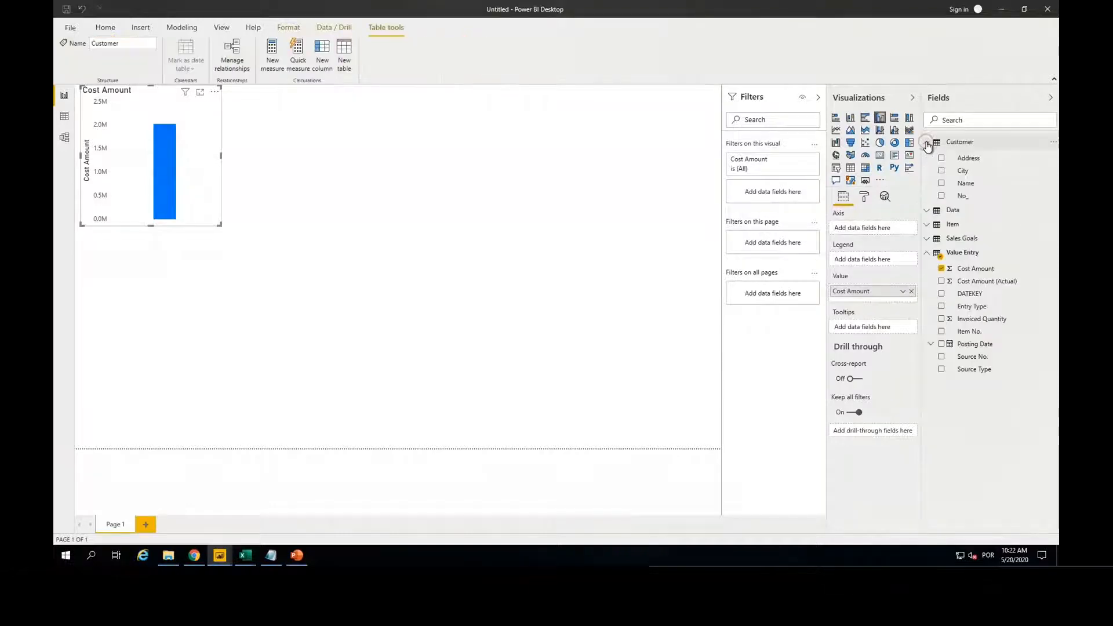
{"action": "left_click", "coordinate": [941, 184]}
{"action": "left_click_drag", "start_coordinate": [221, 225], "coordinate": [448, 382]}
{"action": "mouse_move", "coordinate": [127, 143]}
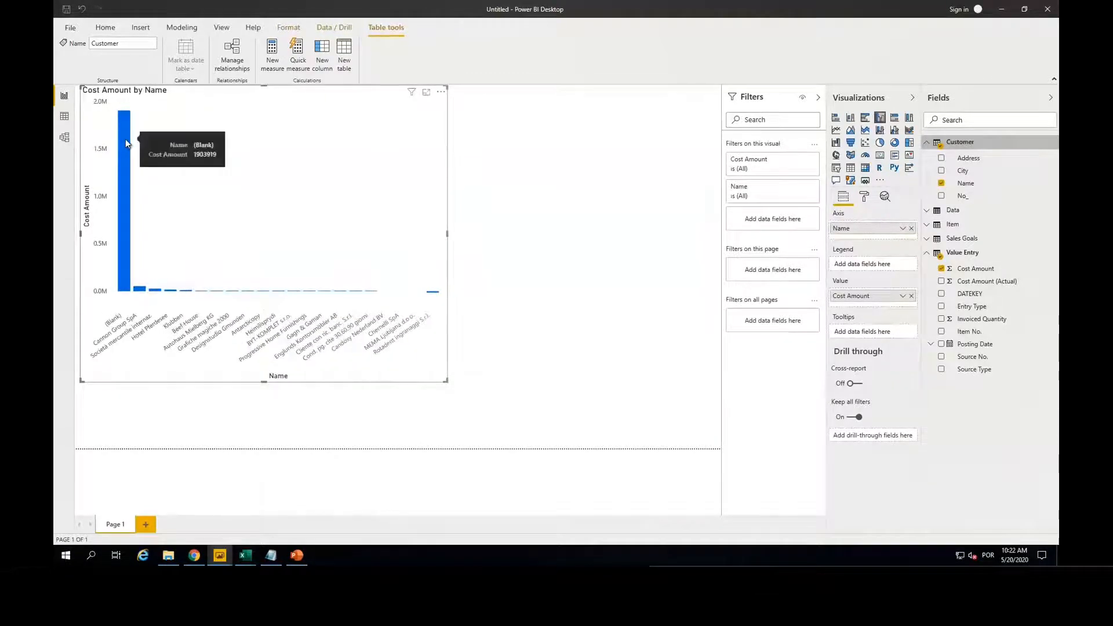
Step: Filter the Cost Amount by Name chart to Source Type Customer and reshape it wider and shorter
{"action": "left_click_drag", "start_coordinate": [974, 370], "coordinate": [772, 219]}
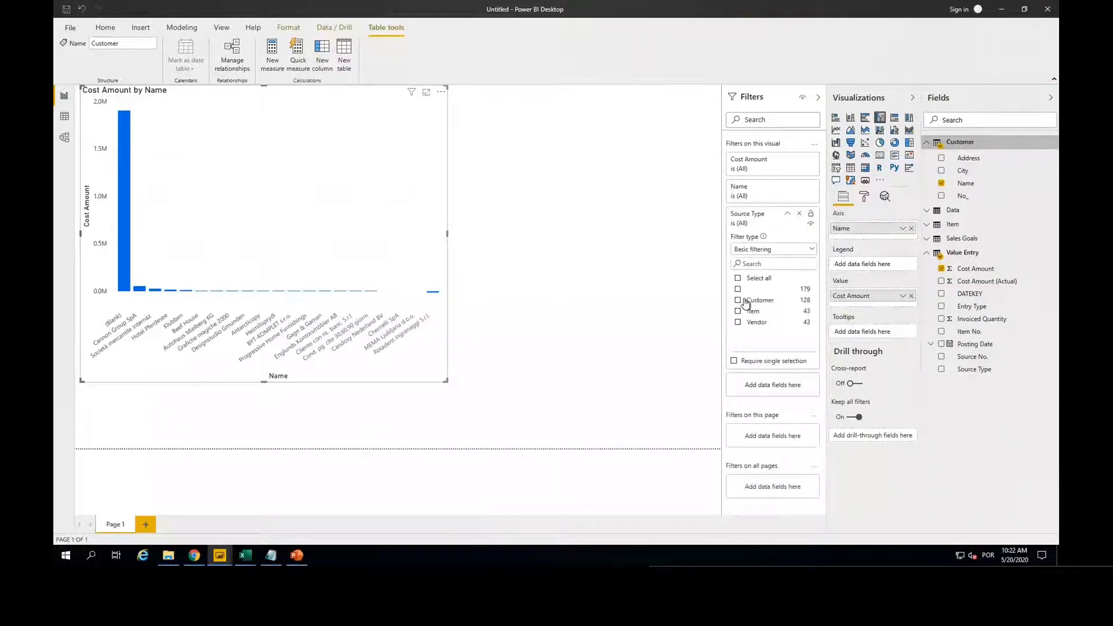
{"action": "left_click", "coordinate": [738, 301]}
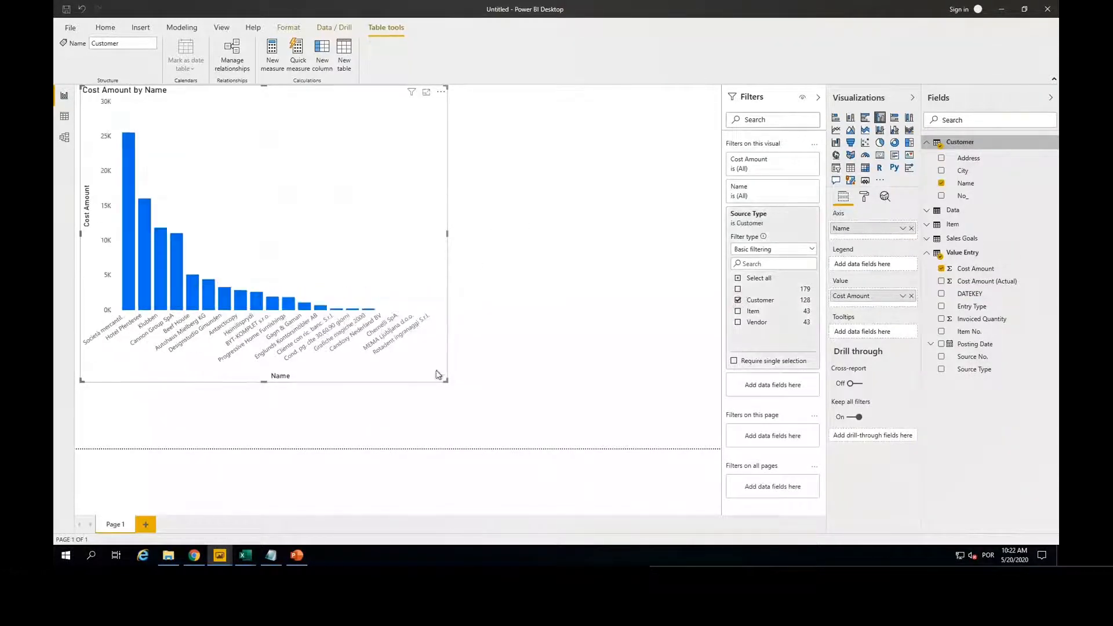
{"action": "left_click_drag", "start_coordinate": [445, 380], "coordinate": [615, 284]}
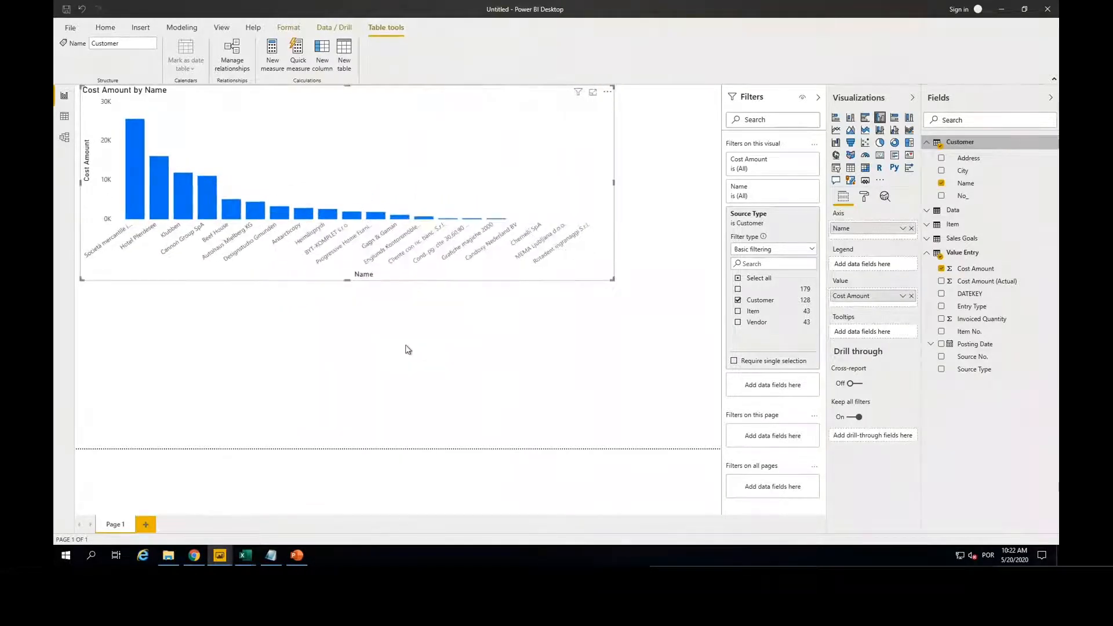
{"action": "left_click", "coordinate": [406, 346]}
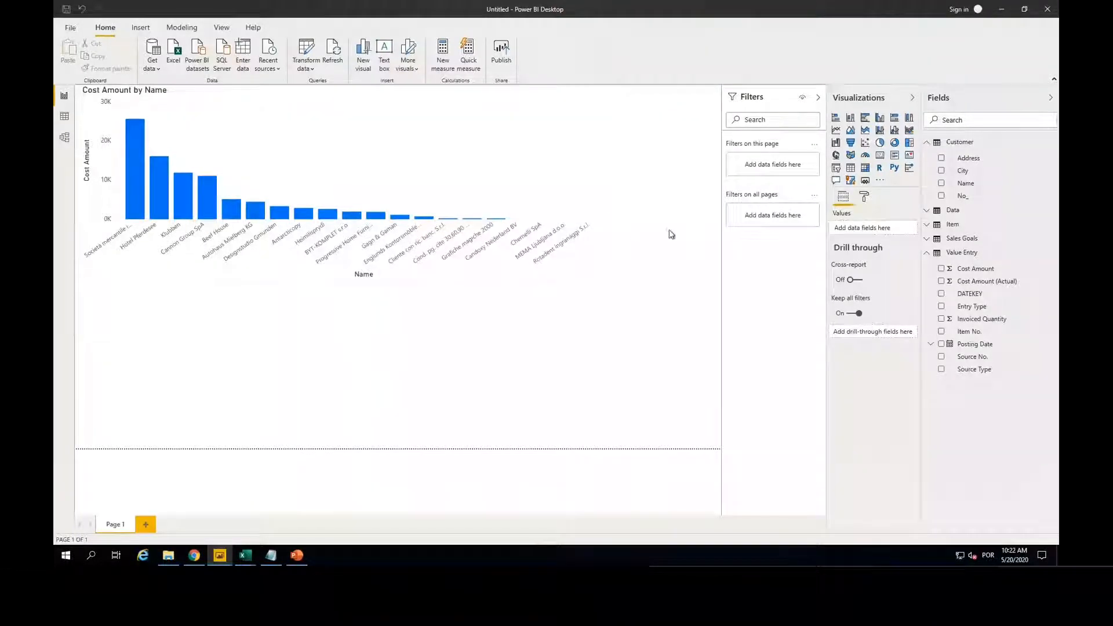
Step: Add a card showing Value Entry's Cost Amount and filter it to Source Type Customer
{"action": "left_click", "coordinate": [879, 155]}
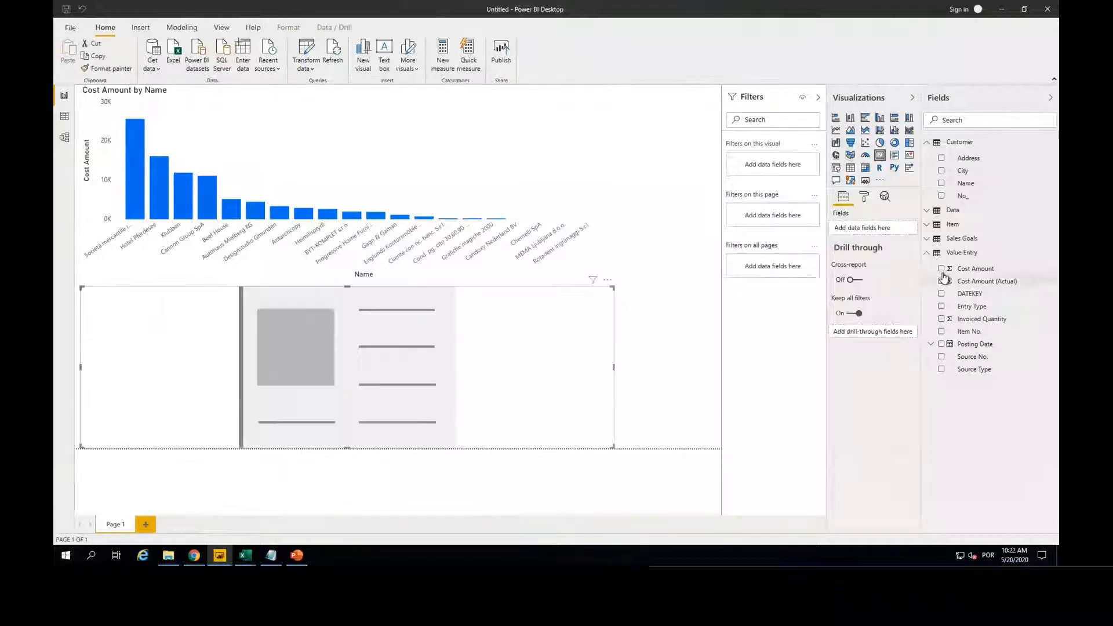
{"action": "left_click", "coordinate": [942, 269]}
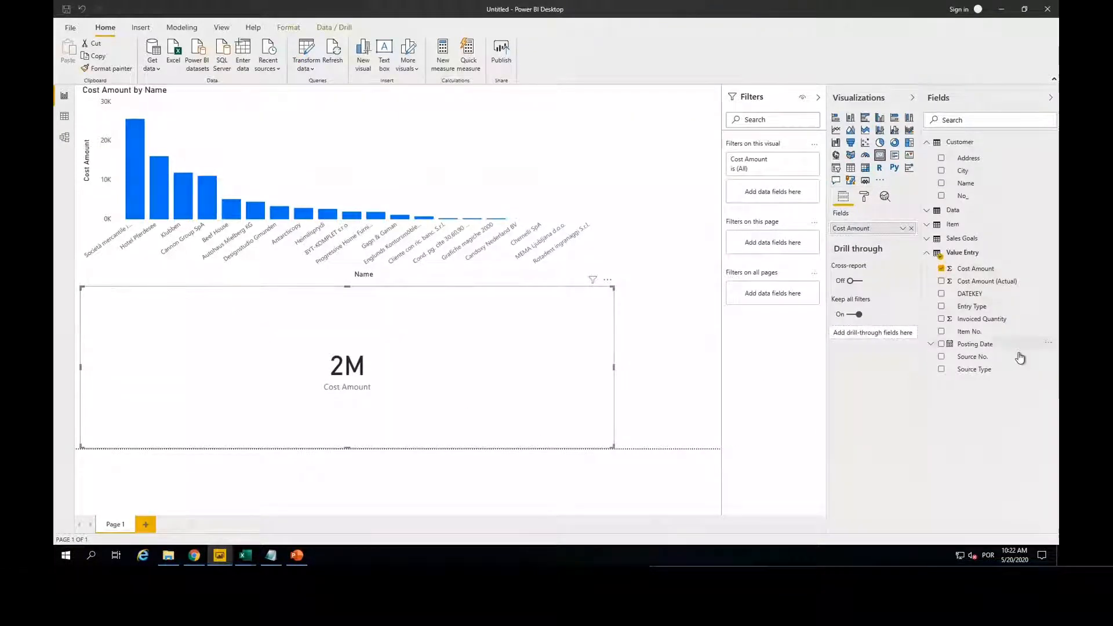
{"action": "left_click_drag", "start_coordinate": [977, 374], "coordinate": [761, 190]}
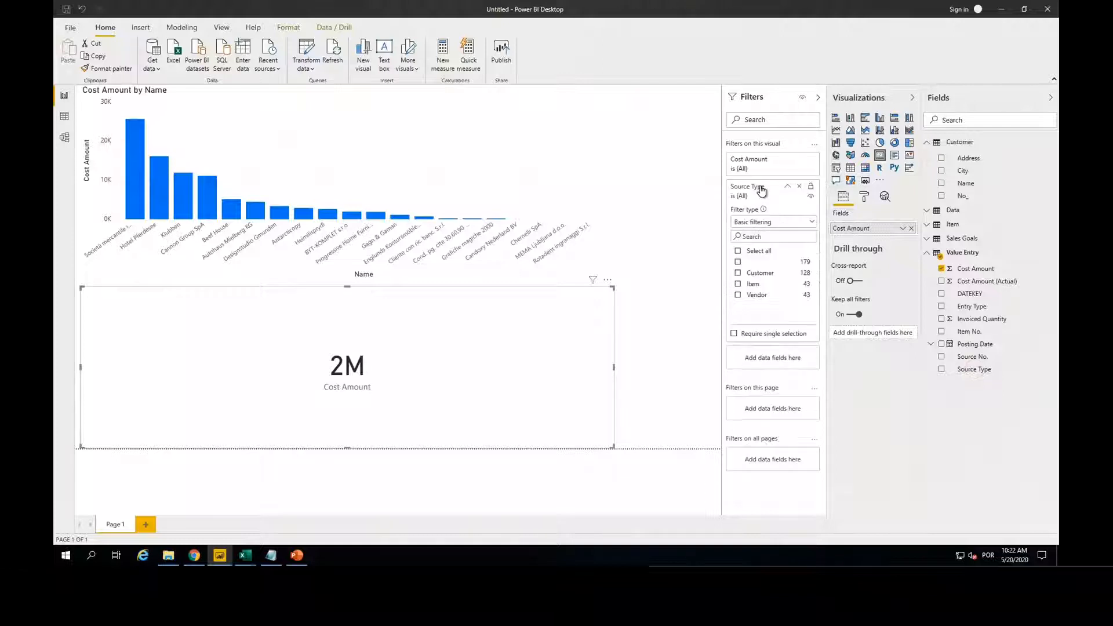
{"action": "left_click", "coordinate": [738, 273]}
Step: Shrink the Cost Amount card into the report page's upper-right corner and review its visual, page and all-pages filter levels
{"action": "left_click_drag", "start_coordinate": [611, 447], "coordinate": [703, 100]}
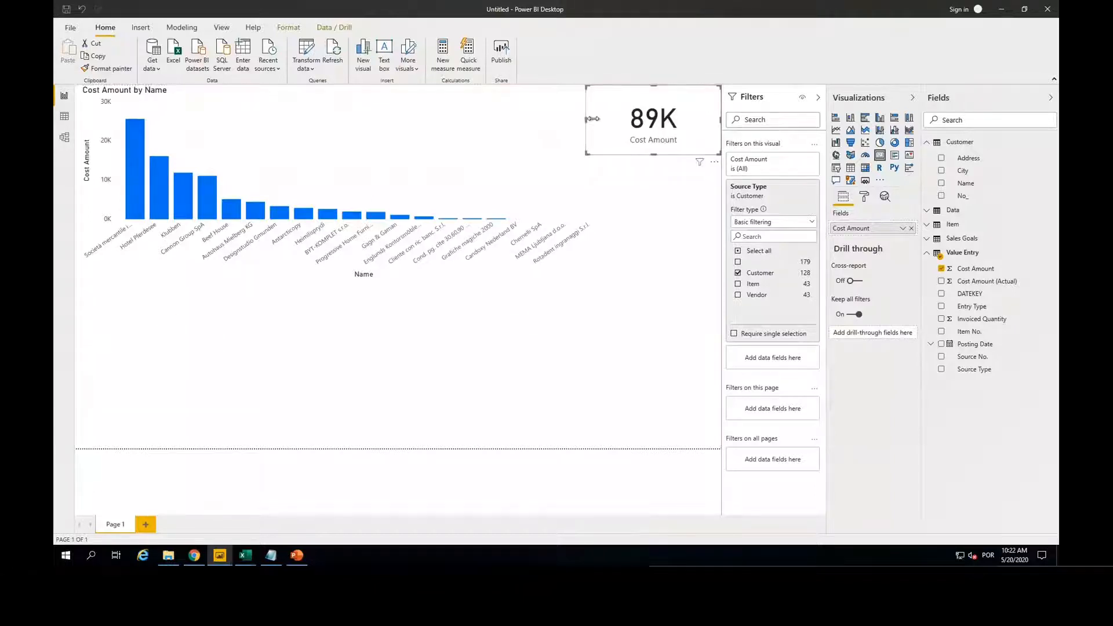
{"action": "left_click_drag", "start_coordinate": [591, 119], "coordinate": [602, 118]}
{"action": "left_click", "coordinate": [655, 231]}
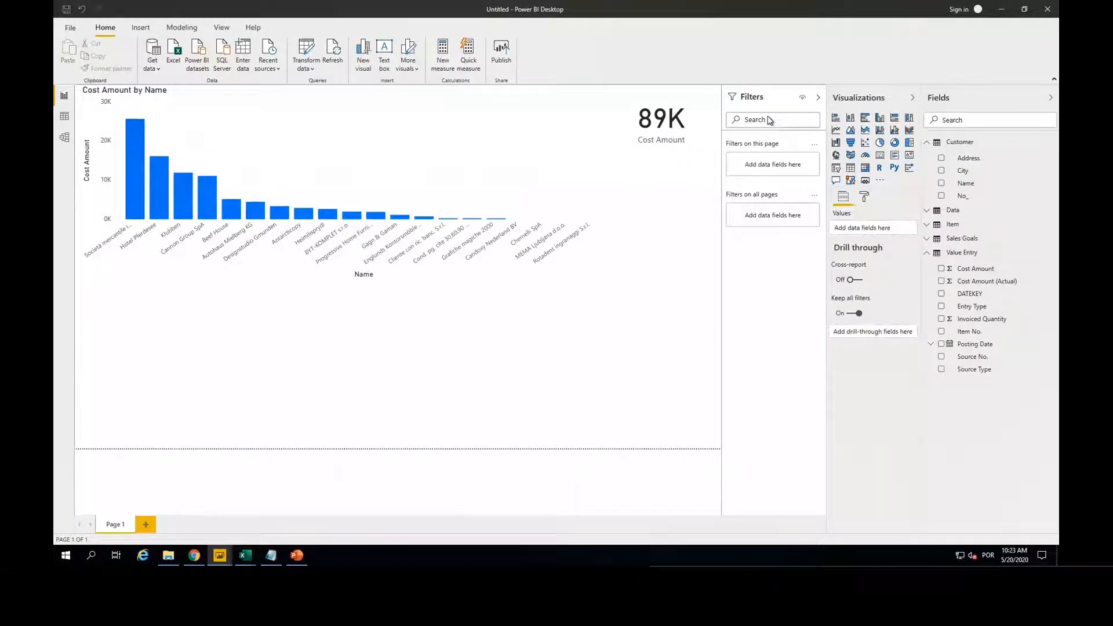
{"action": "left_click", "coordinate": [704, 133]}
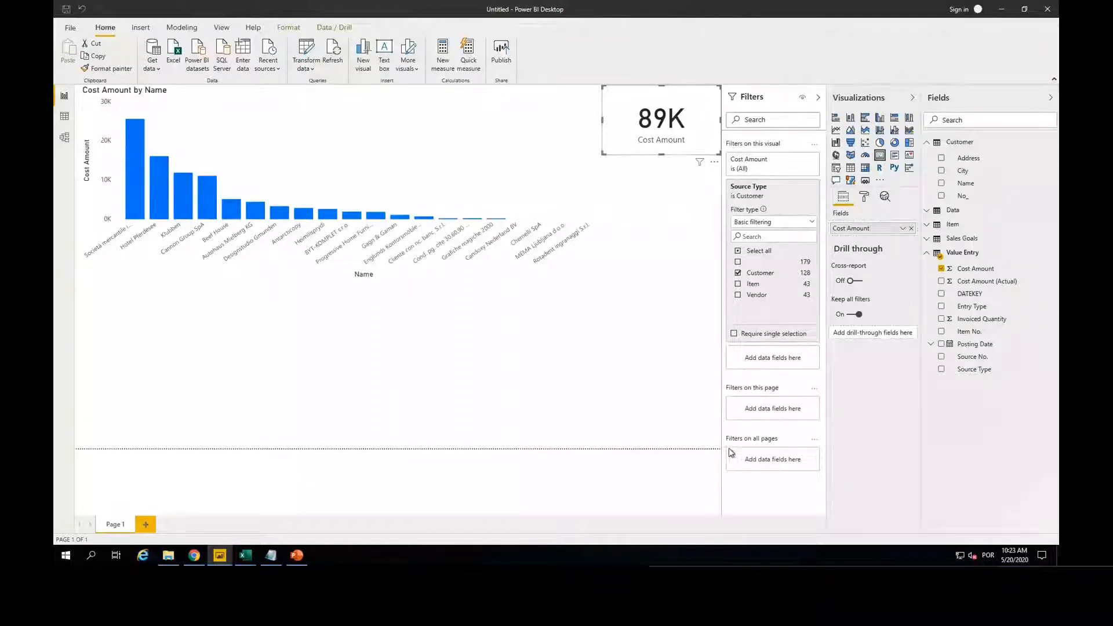
{"action": "mouse_move", "coordinate": [800, 444]}
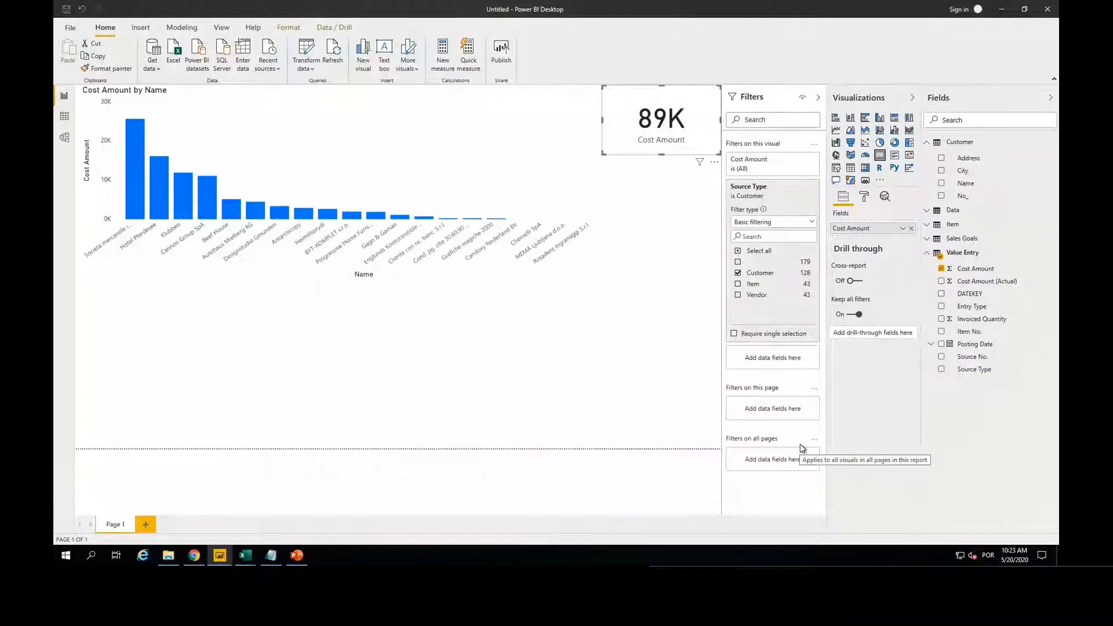
{"action": "left_click", "coordinate": [610, 332]}
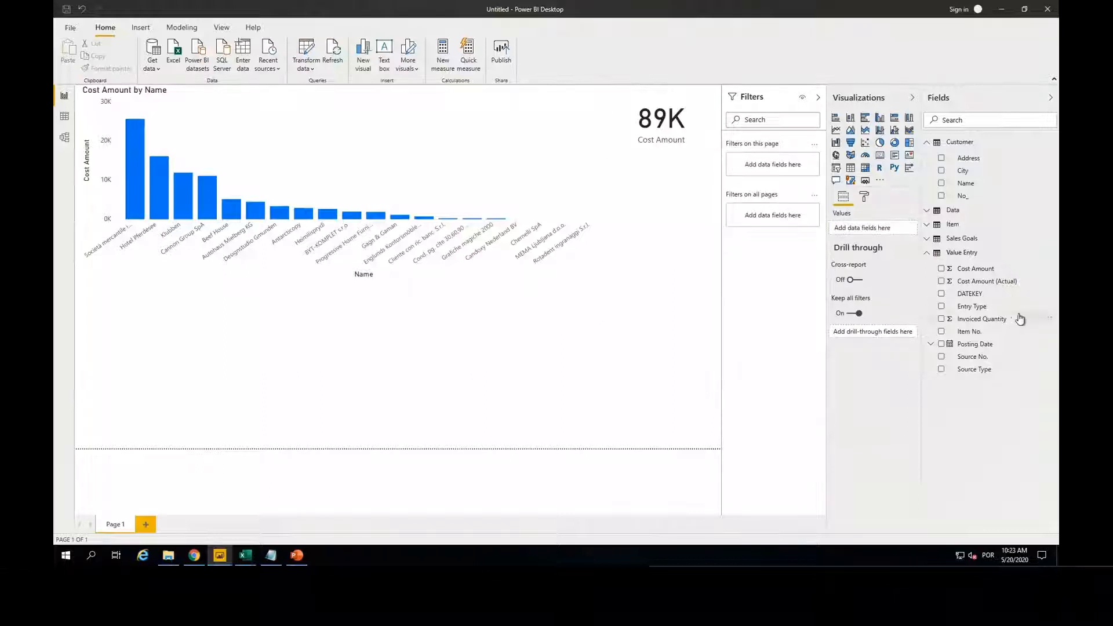
Step: Add a column chart of Cost Amount by Mês from the Data table below, and shrink the Cost Amount by Name chart
{"action": "left_click", "coordinate": [941, 269]}
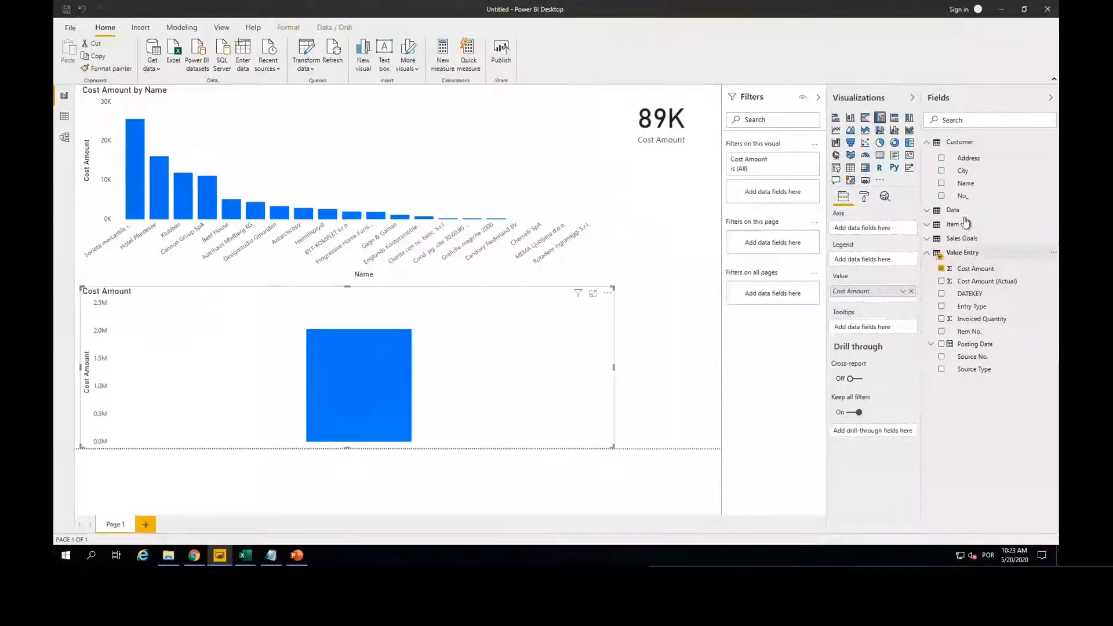
{"action": "left_click", "coordinate": [928, 212]}
{"action": "left_click", "coordinate": [927, 213]}
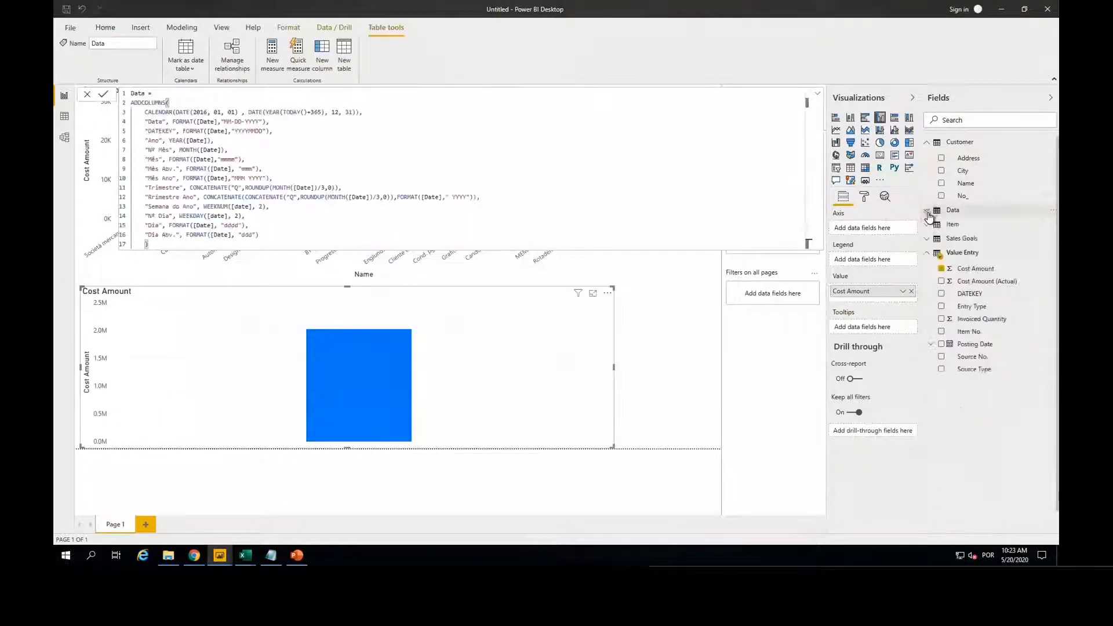
{"action": "left_click", "coordinate": [928, 213]}
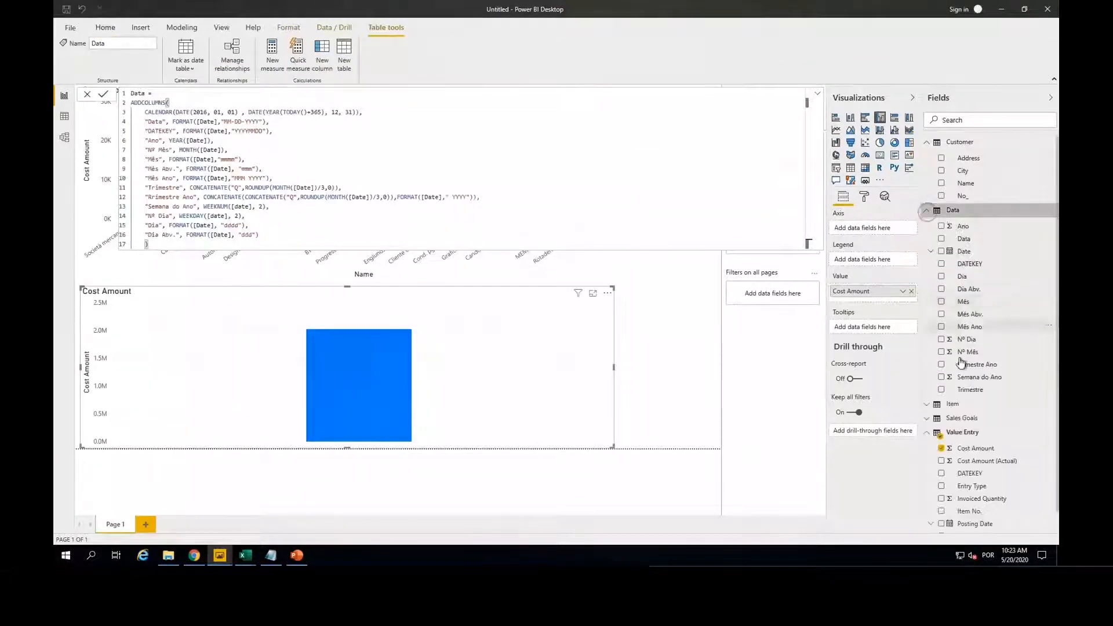
{"action": "left_click", "coordinate": [941, 303]}
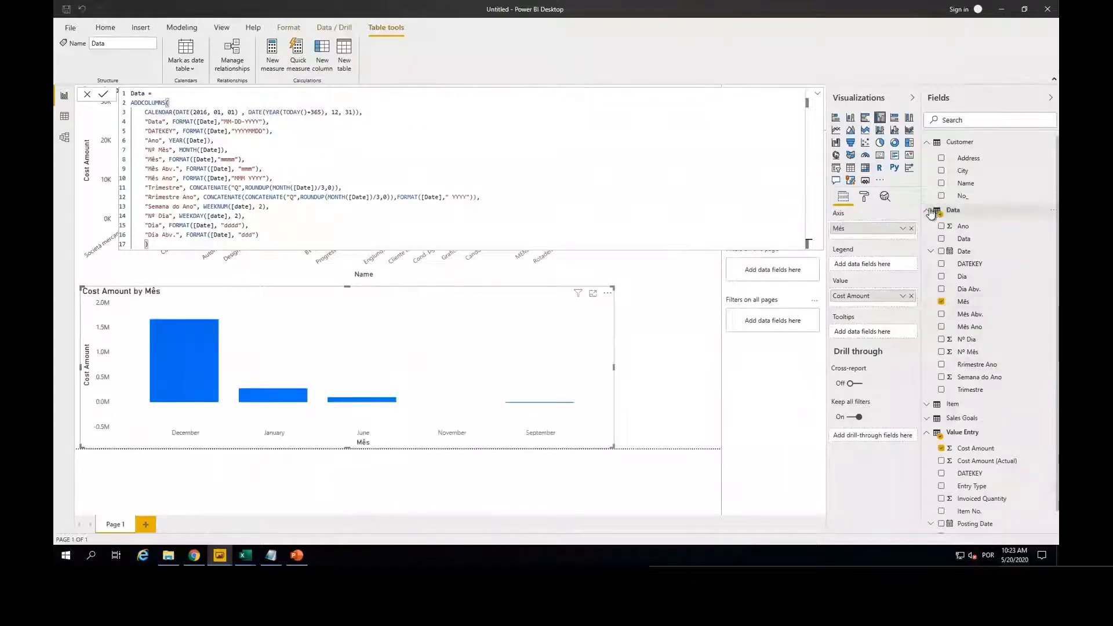
{"action": "left_click", "coordinate": [927, 211]}
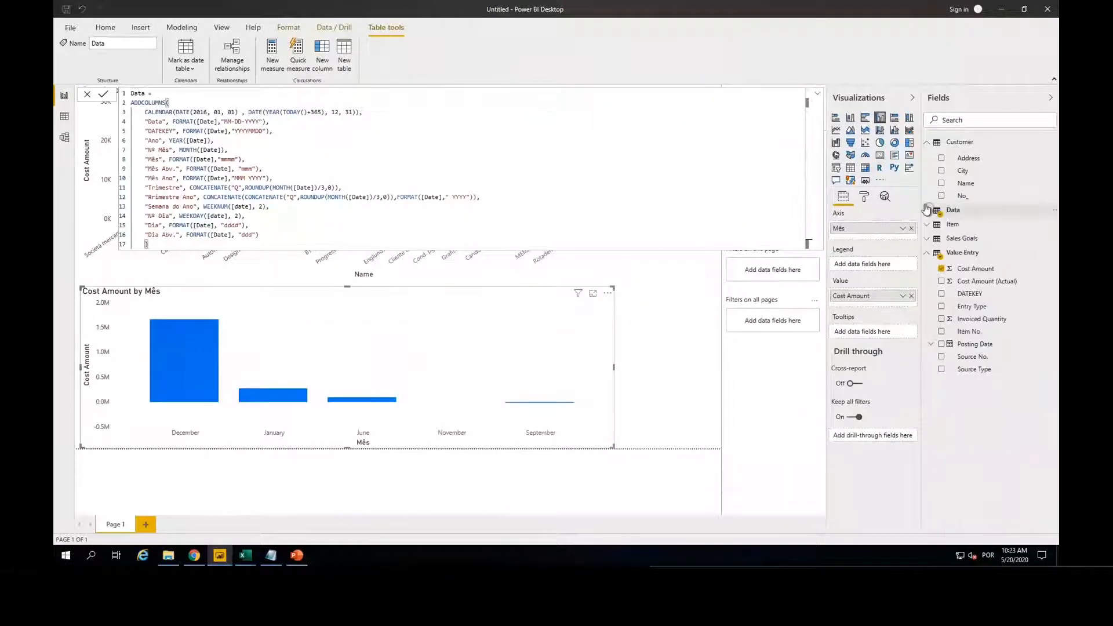
{"action": "left_click", "coordinate": [818, 95]}
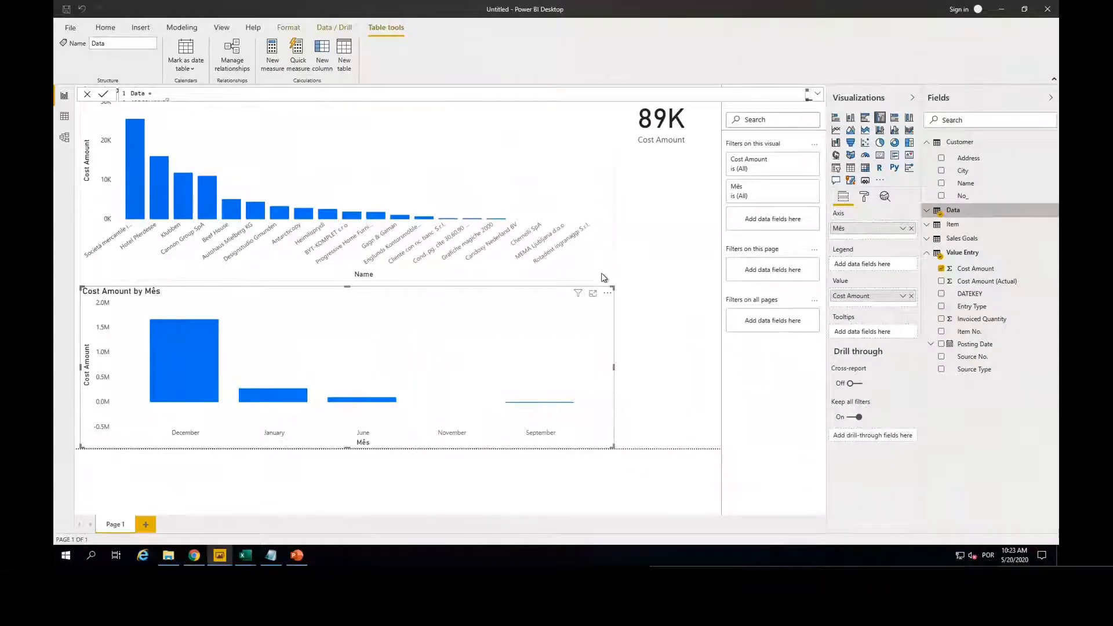
{"action": "left_click_drag", "start_coordinate": [613, 277], "coordinate": [579, 240]}
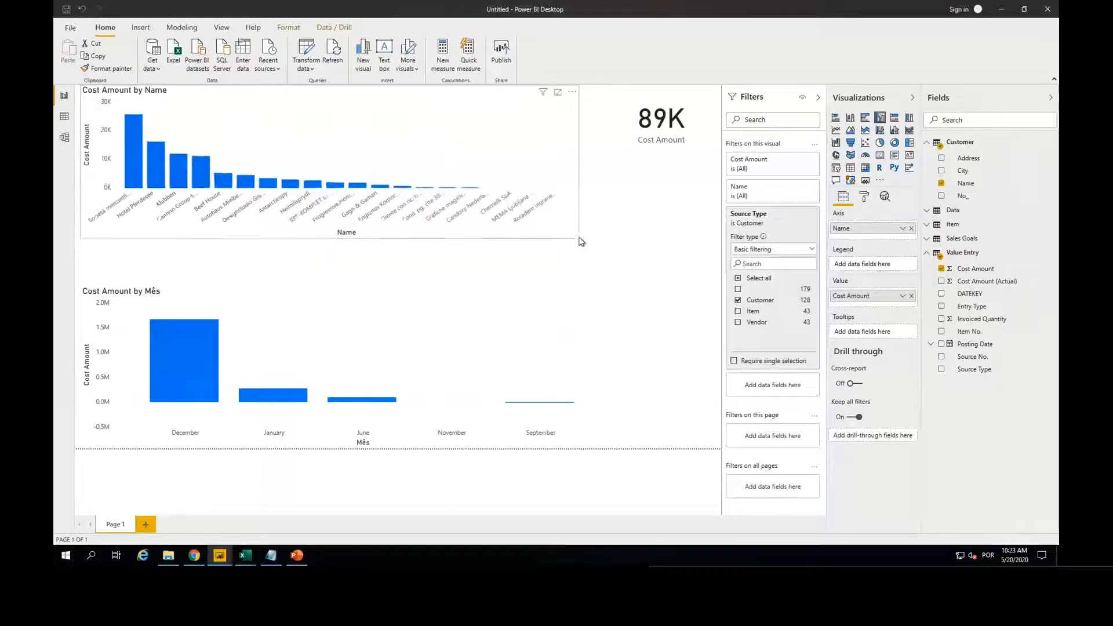
Step: Add Goal from Sales Goals to the Mês chart and convert it to a line and clustered column chart with Goal as the line
{"action": "left_click", "coordinate": [575, 324]}
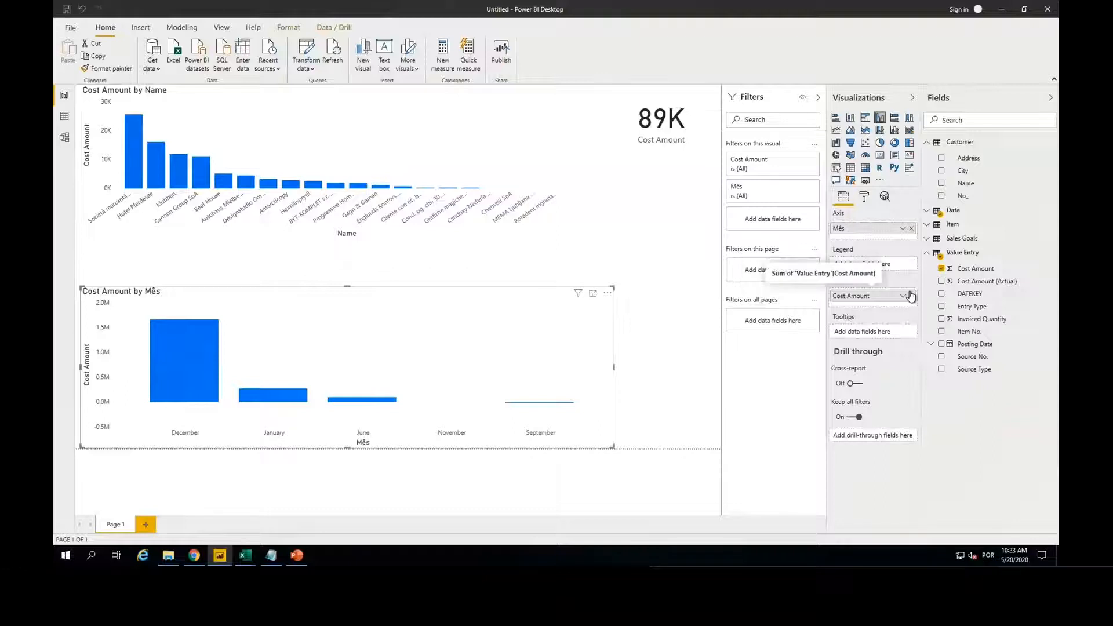
{"action": "left_click", "coordinate": [929, 239]}
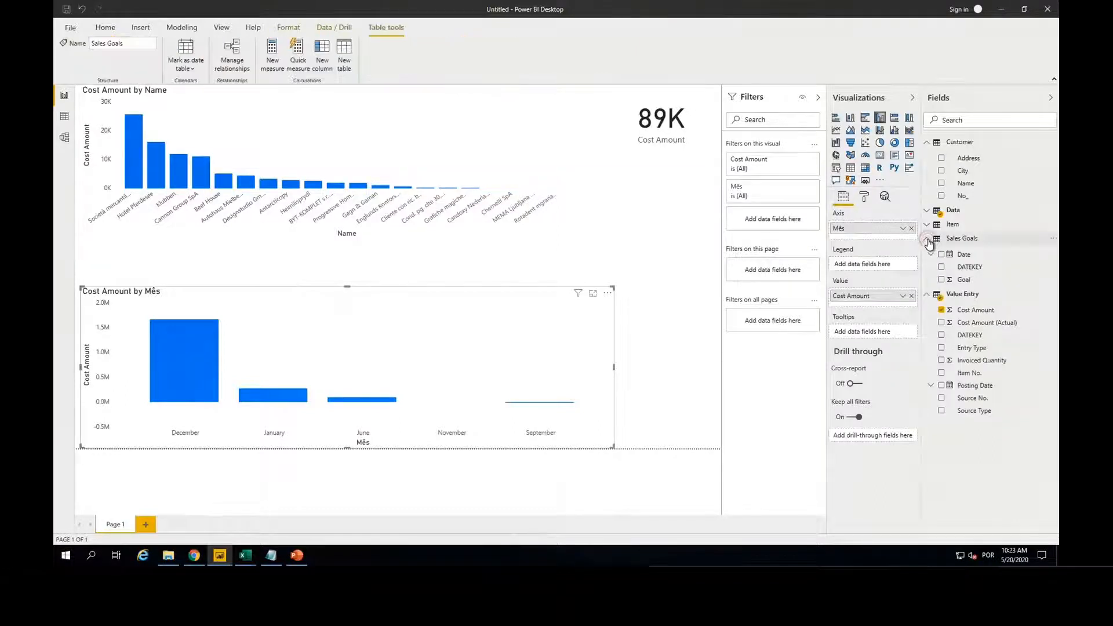
{"action": "left_click", "coordinate": [942, 280]}
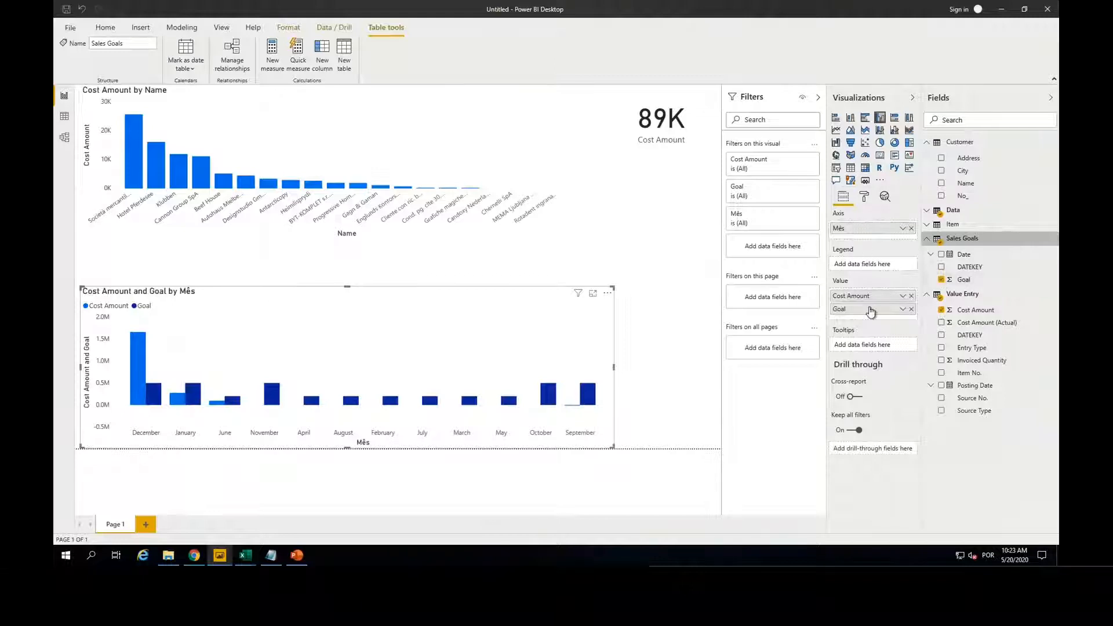
{"action": "left_click", "coordinate": [895, 133]}
{"action": "left_click_drag", "start_coordinate": [873, 309], "coordinate": [878, 347]}
{"action": "mouse_move", "coordinate": [581, 294]}
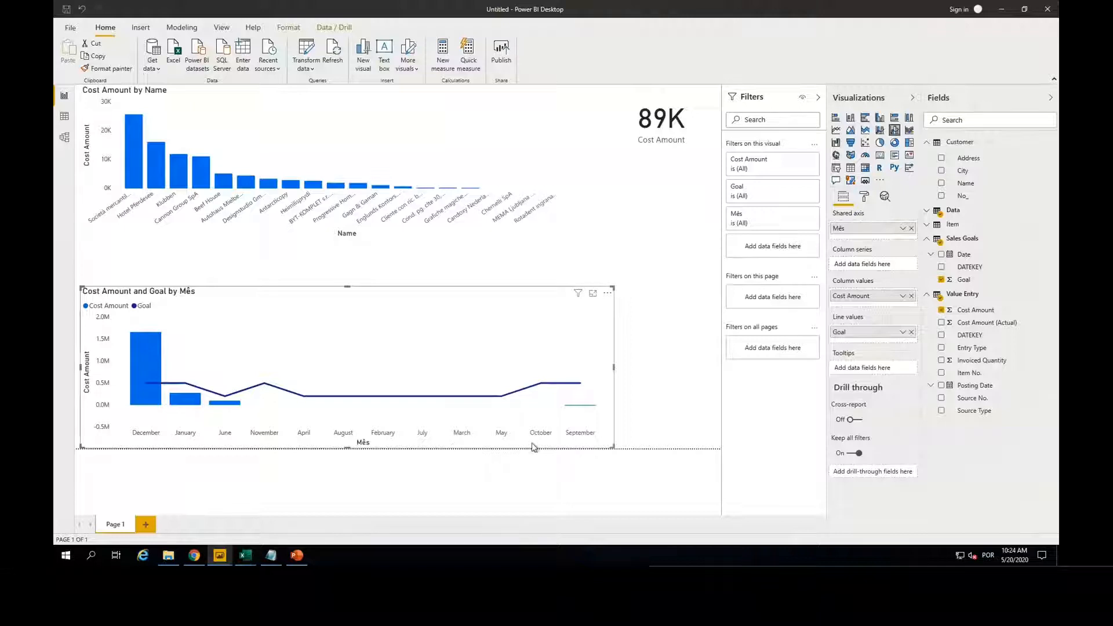
Step: Examine the Data table's formula and set its Mês column to sort by Nº Mês
{"action": "left_click", "coordinate": [65, 119]}
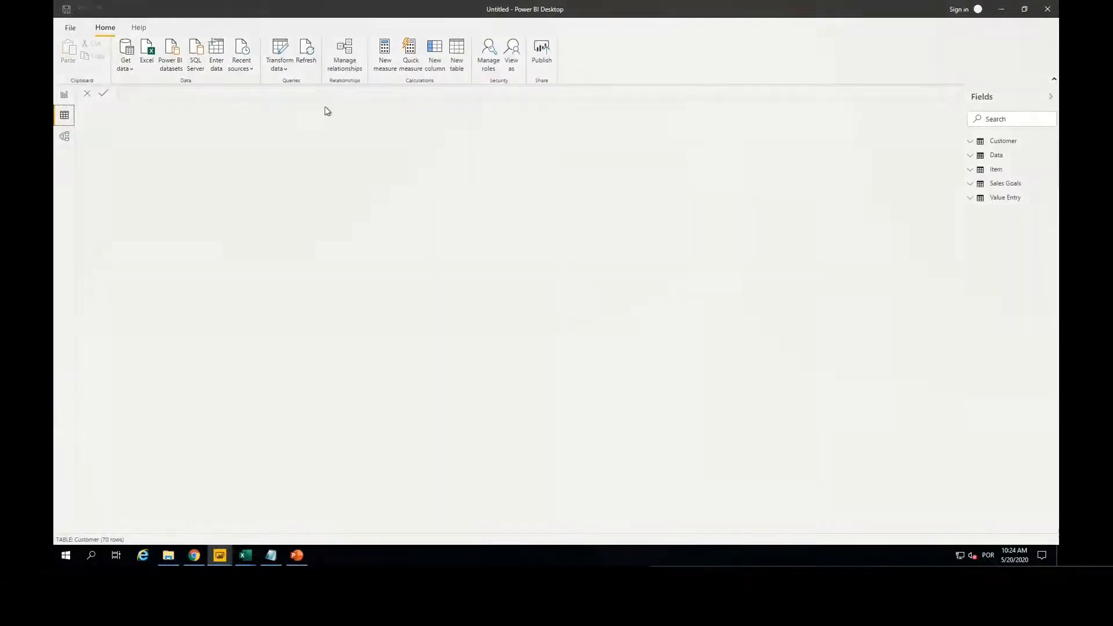
{"action": "left_click", "coordinate": [977, 156]}
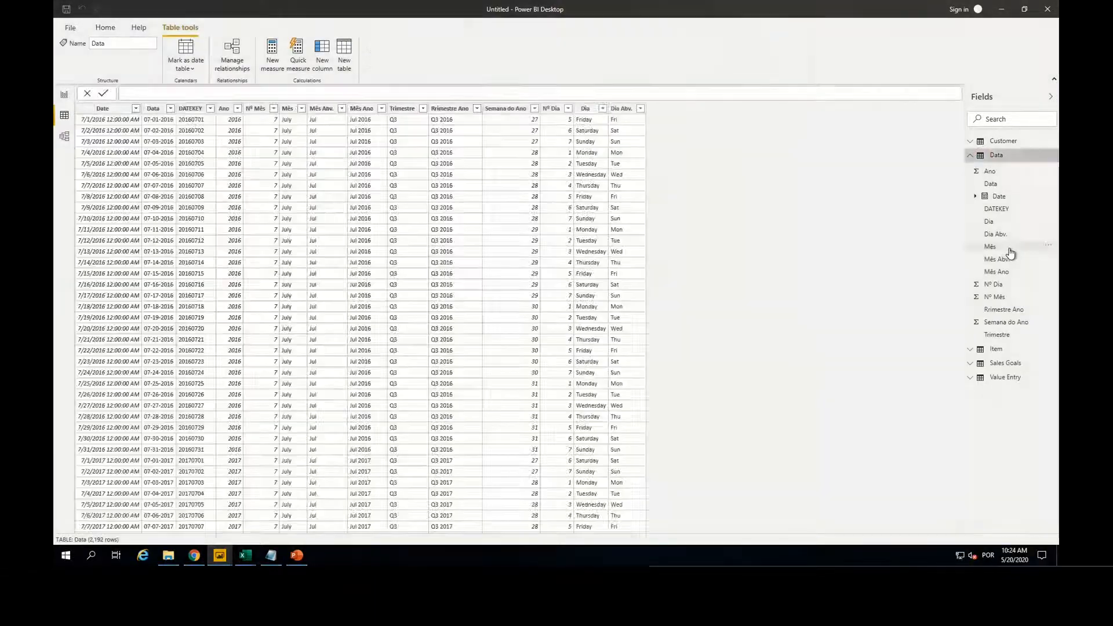
{"action": "left_click", "coordinate": [955, 92]}
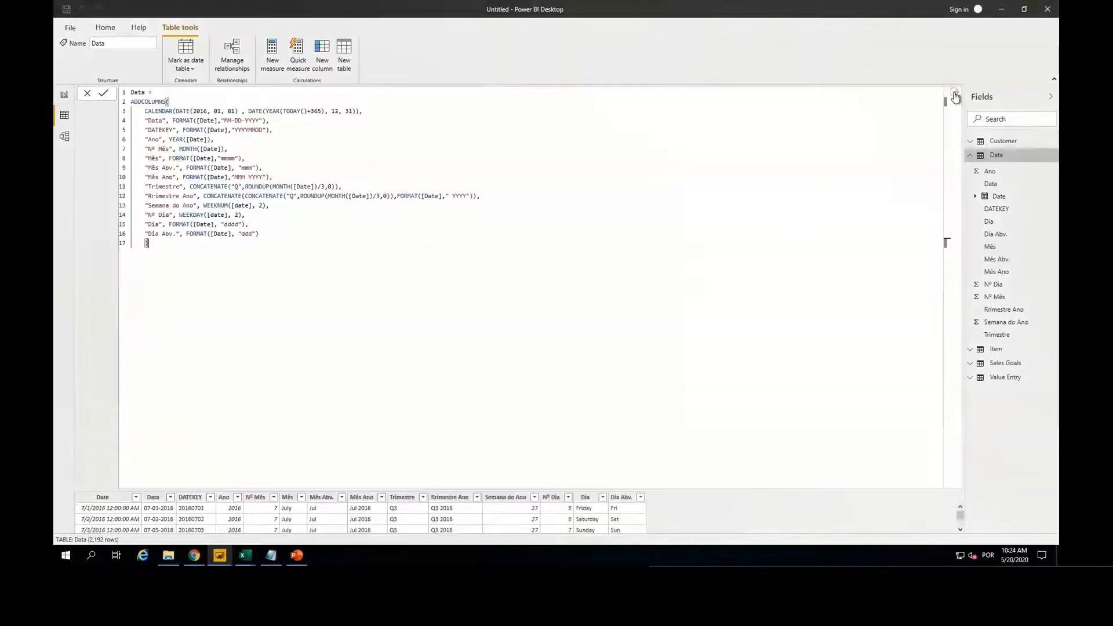
{"action": "left_click", "coordinate": [955, 93]}
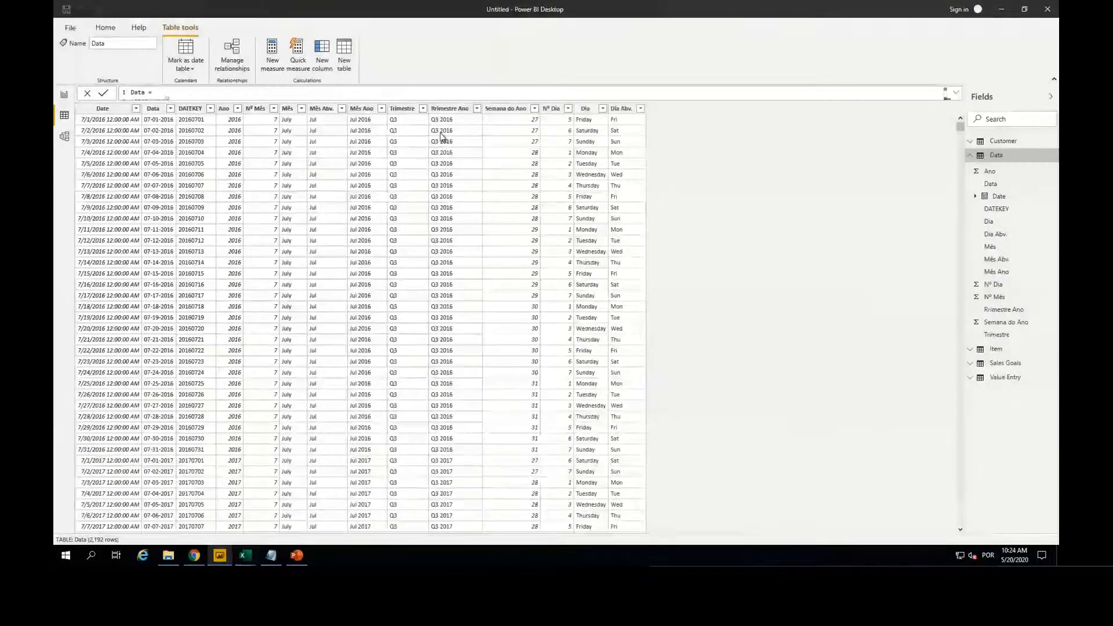
{"action": "left_click", "coordinate": [285, 109]}
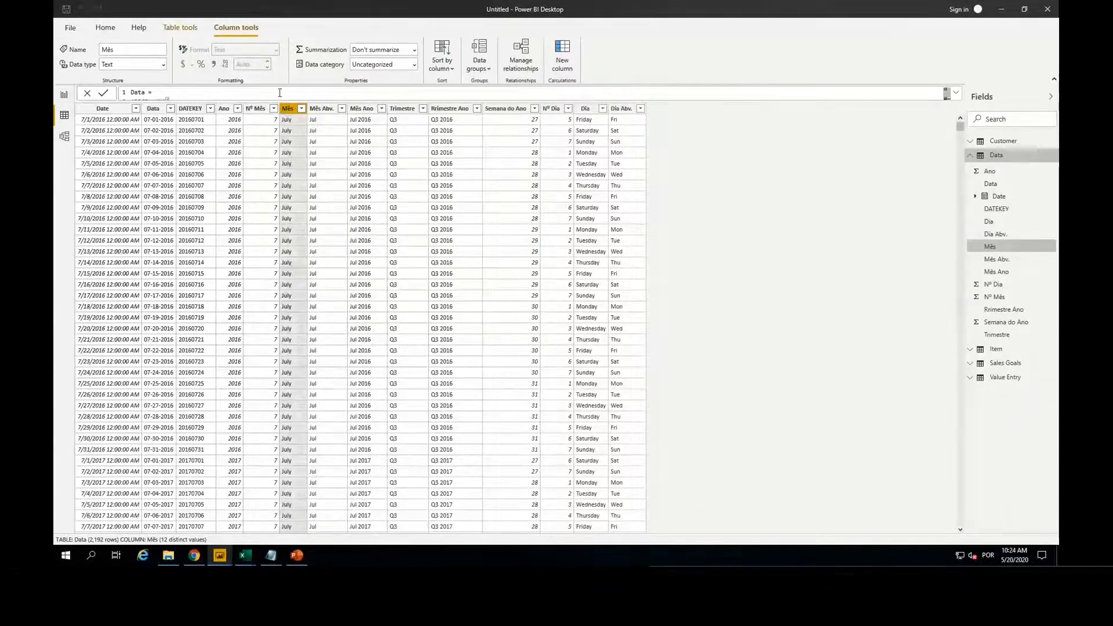
{"action": "left_click", "coordinate": [445, 69]}
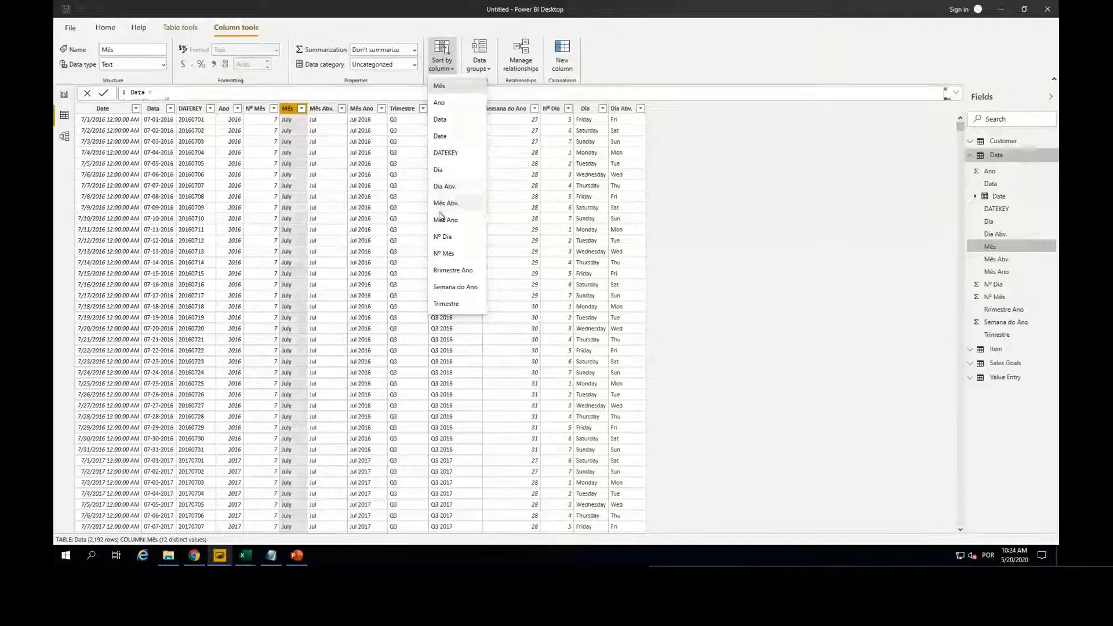
{"action": "left_click", "coordinate": [450, 254]}
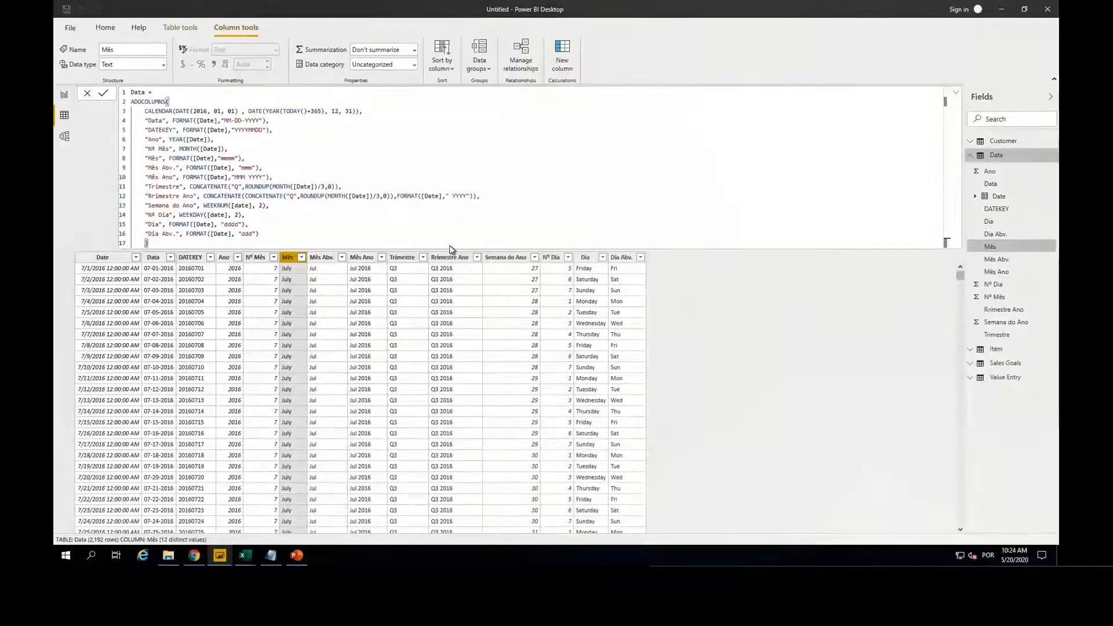
Step: Return to the report and sort the Cost Amount and Goal chart by Mês in ascending order
{"action": "left_click", "coordinate": [65, 97]}
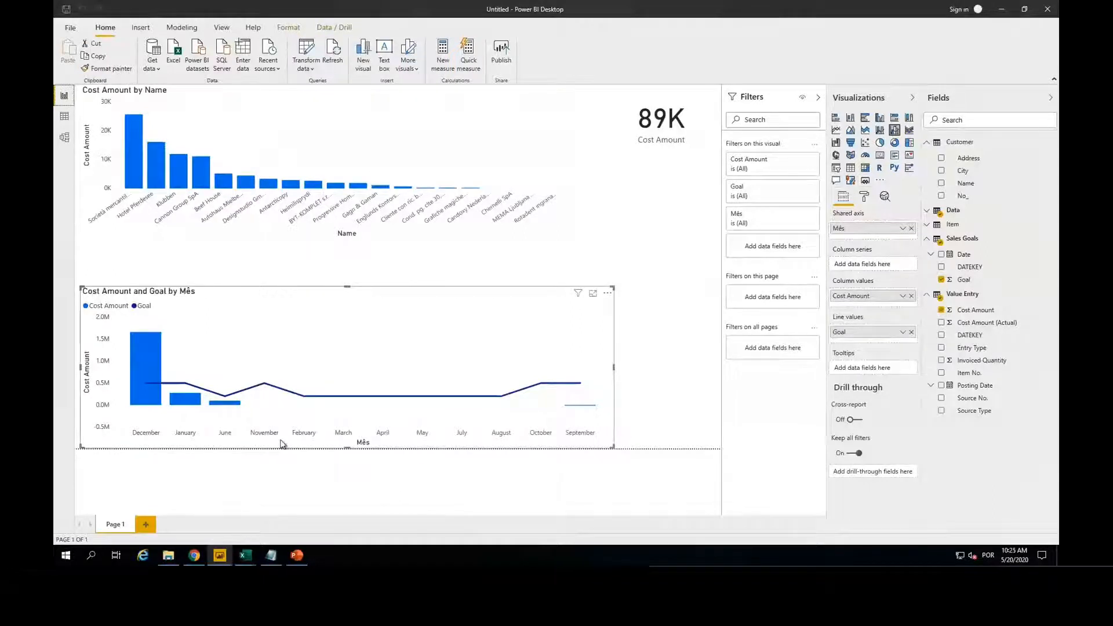
{"action": "left_click", "coordinate": [333, 54]}
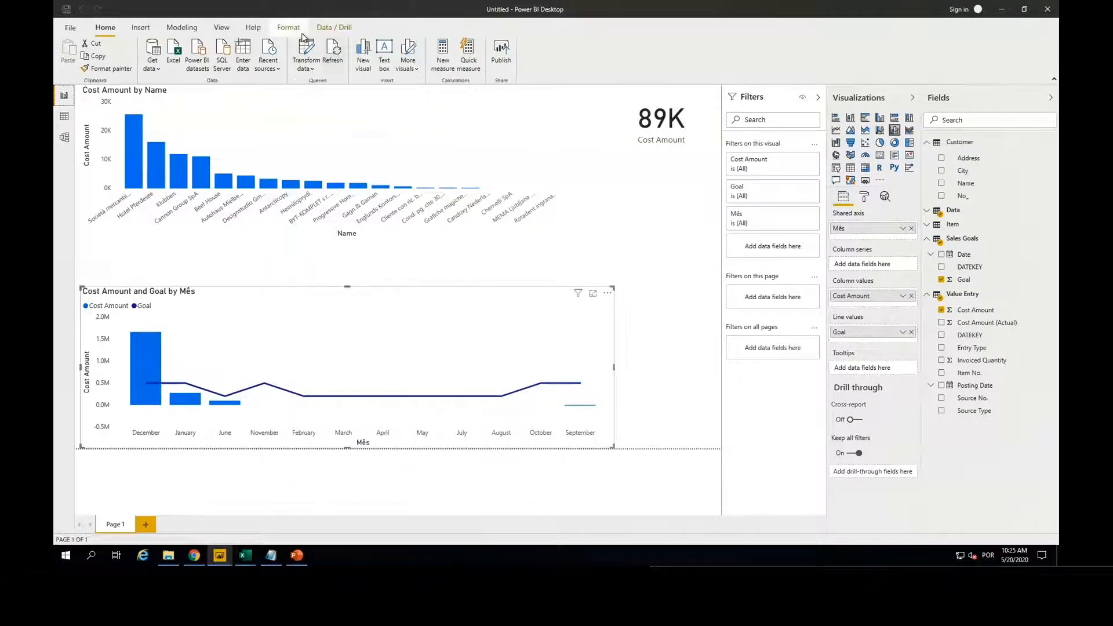
{"action": "left_click", "coordinate": [607, 293]}
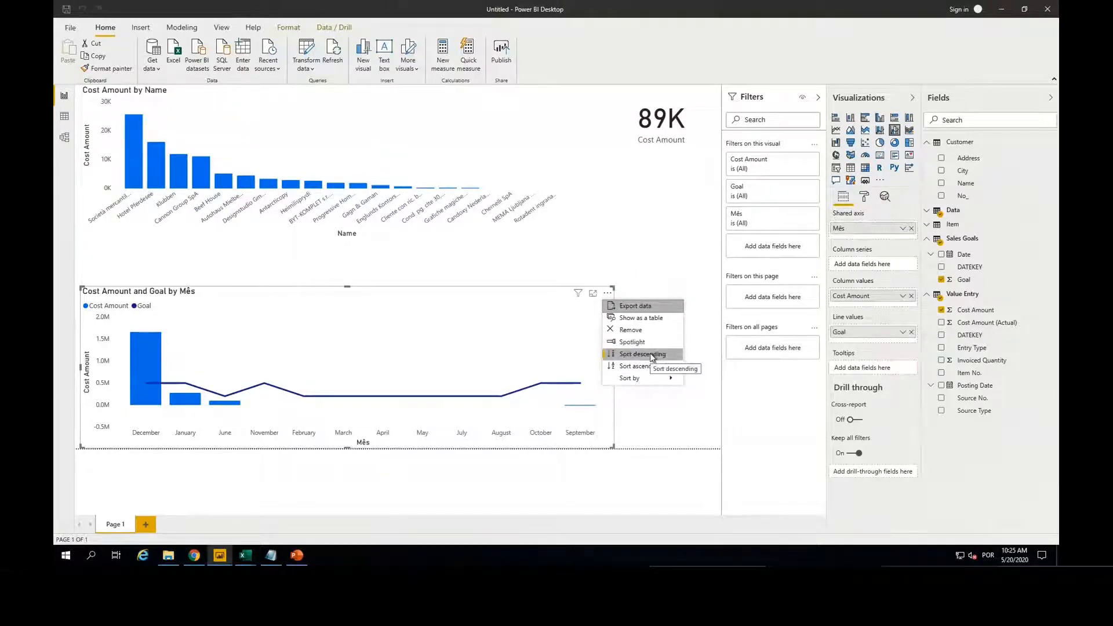
{"action": "mouse_move", "coordinate": [646, 382]}
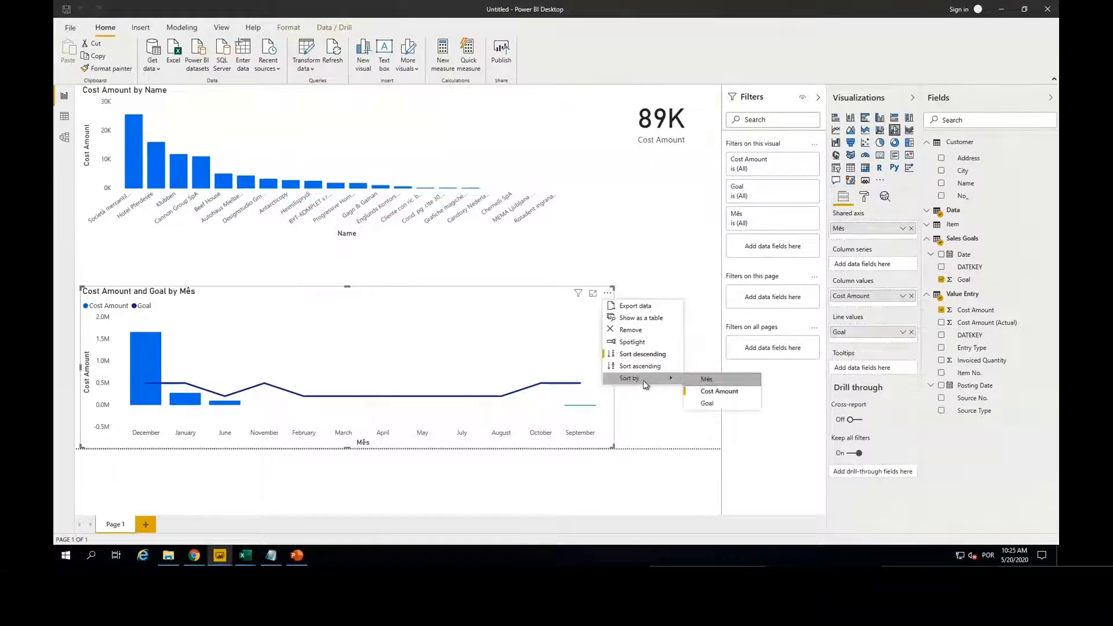
{"action": "left_click", "coordinate": [714, 392]}
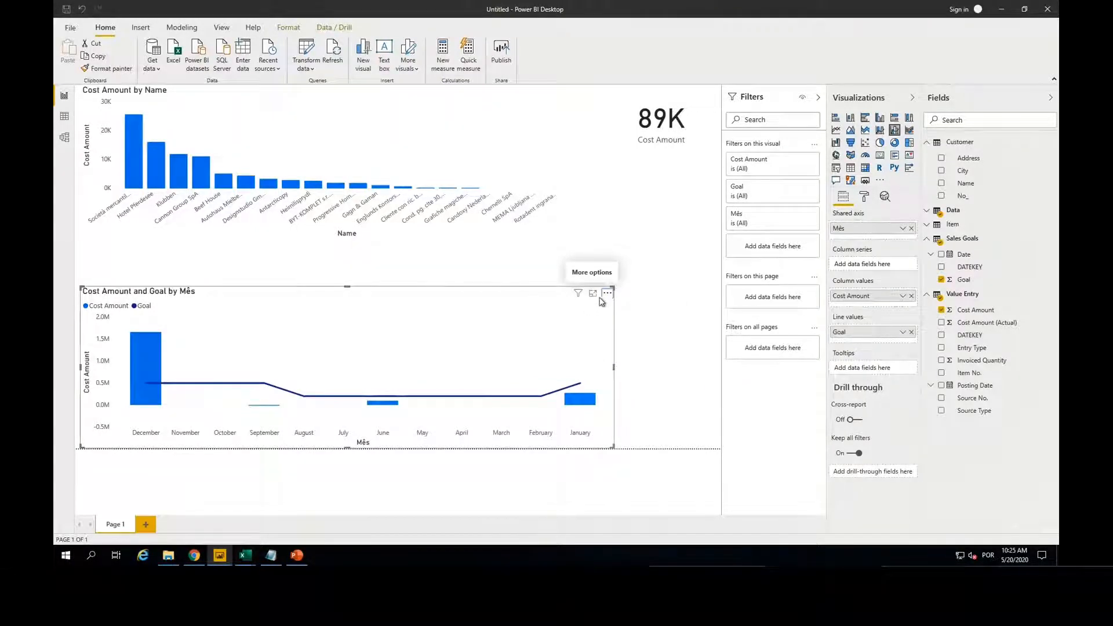
{"action": "left_click", "coordinate": [607, 292]}
{"action": "left_click", "coordinate": [640, 366]}
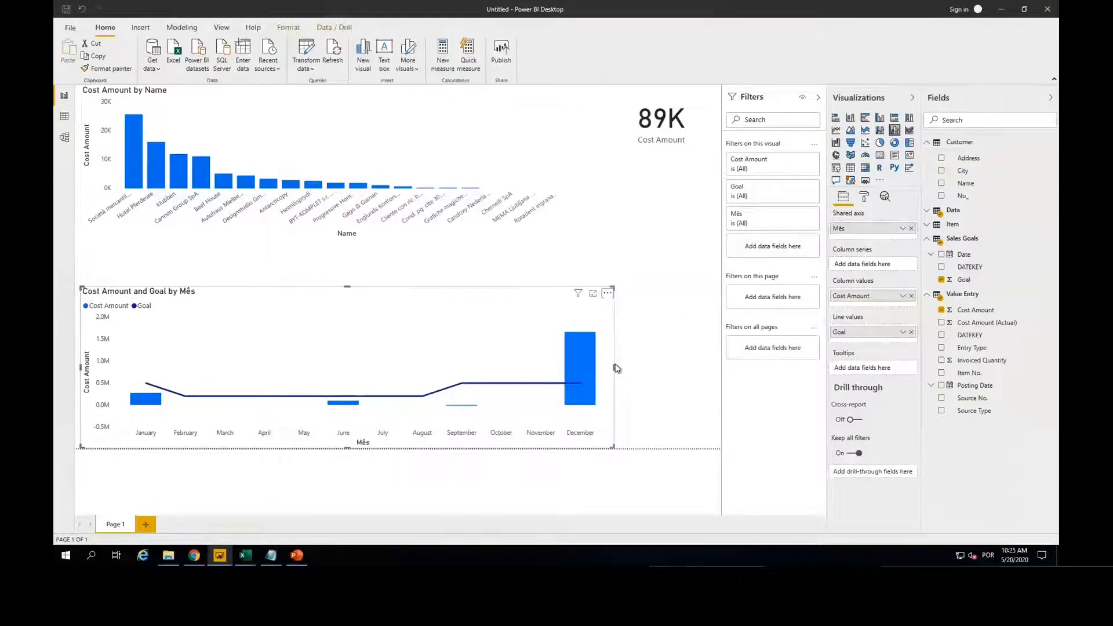
Step: Narrow the Cost Amount and Goal by Mês chart to about half the page width and request more custom visuals
{"action": "left_click_drag", "start_coordinate": [613, 365], "coordinate": [414, 365]}
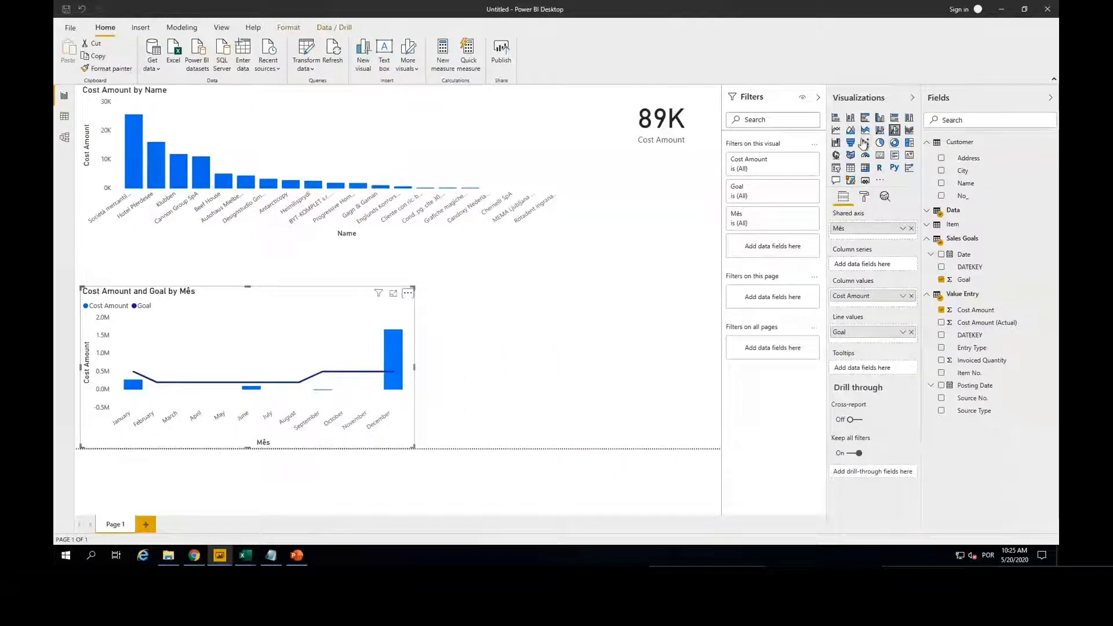
{"action": "left_click", "coordinate": [881, 181]}
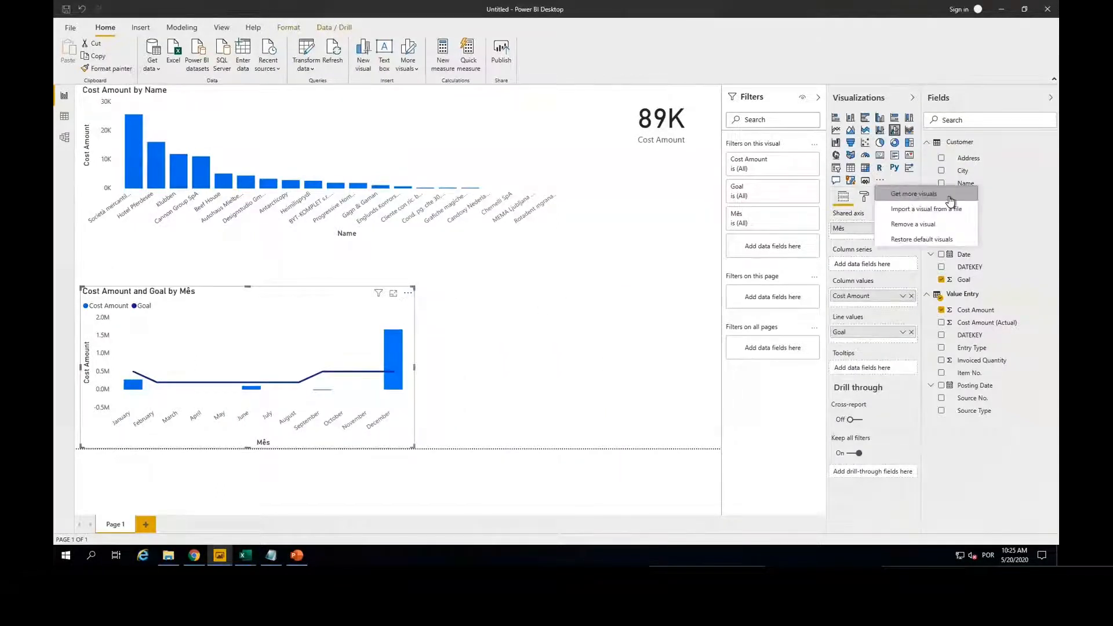
{"action": "left_click", "coordinate": [907, 193]}
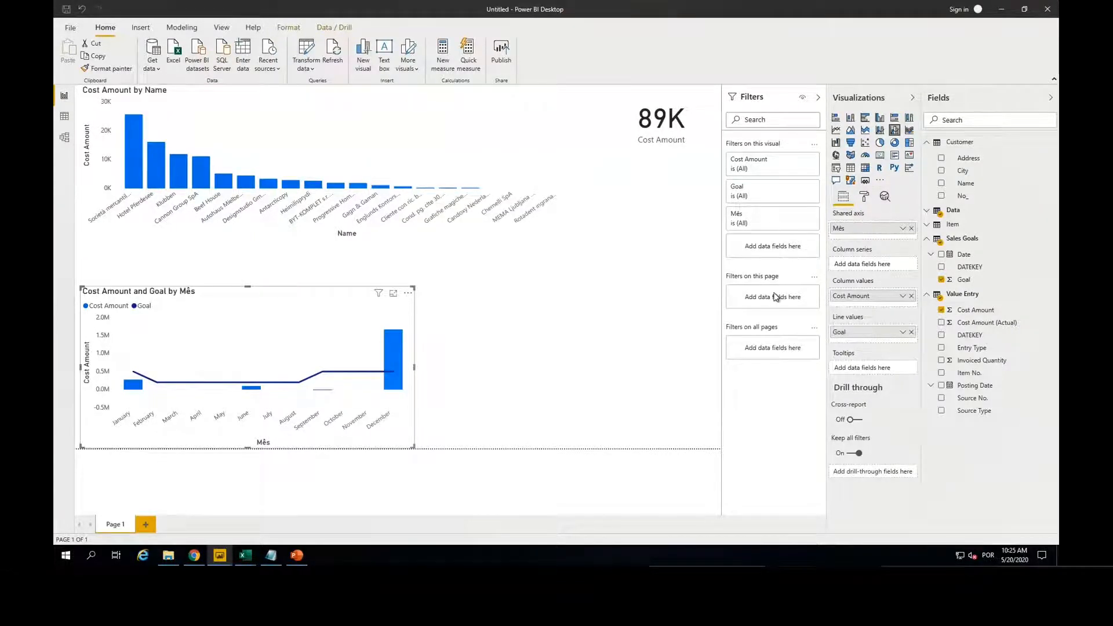
Step: Select the Cost Amount by Name chart, show its formatting options, and apply the built-in report theme with teal columns
{"action": "left_click", "coordinate": [262, 98]}
{"action": "left_click", "coordinate": [863, 196]}
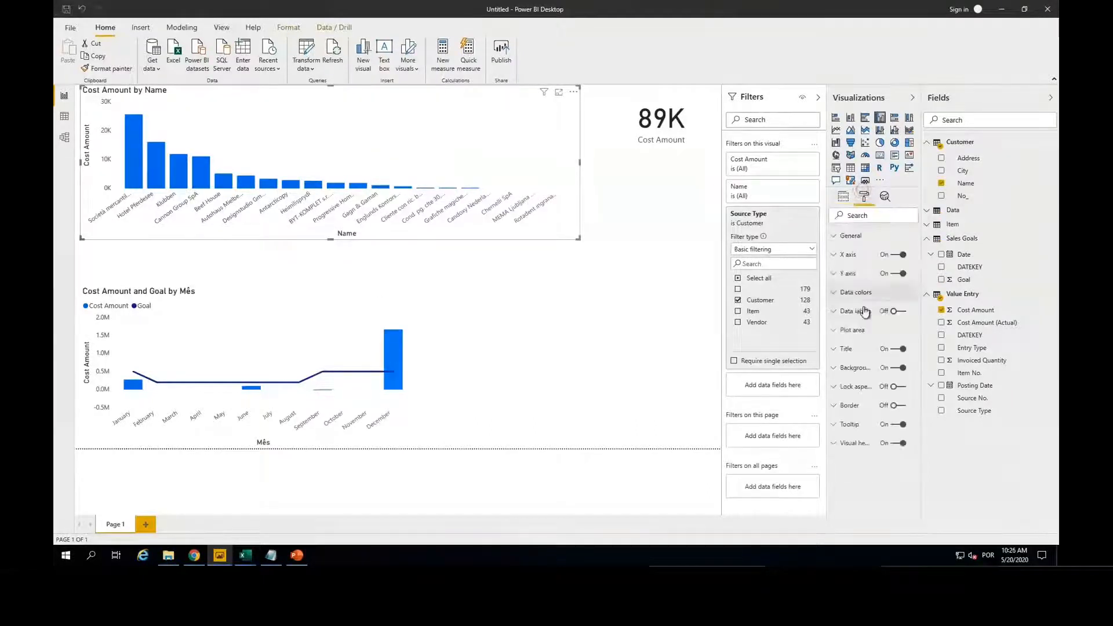
{"action": "left_click", "coordinate": [184, 27]}
{"action": "left_click", "coordinate": [220, 27]}
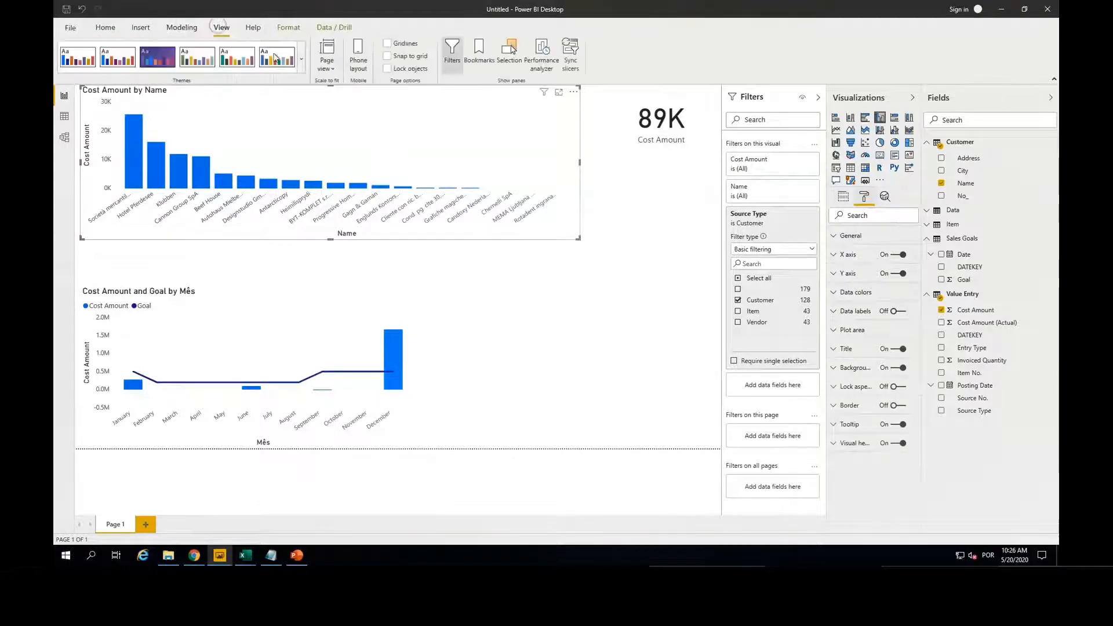
{"action": "left_click", "coordinate": [301, 60]}
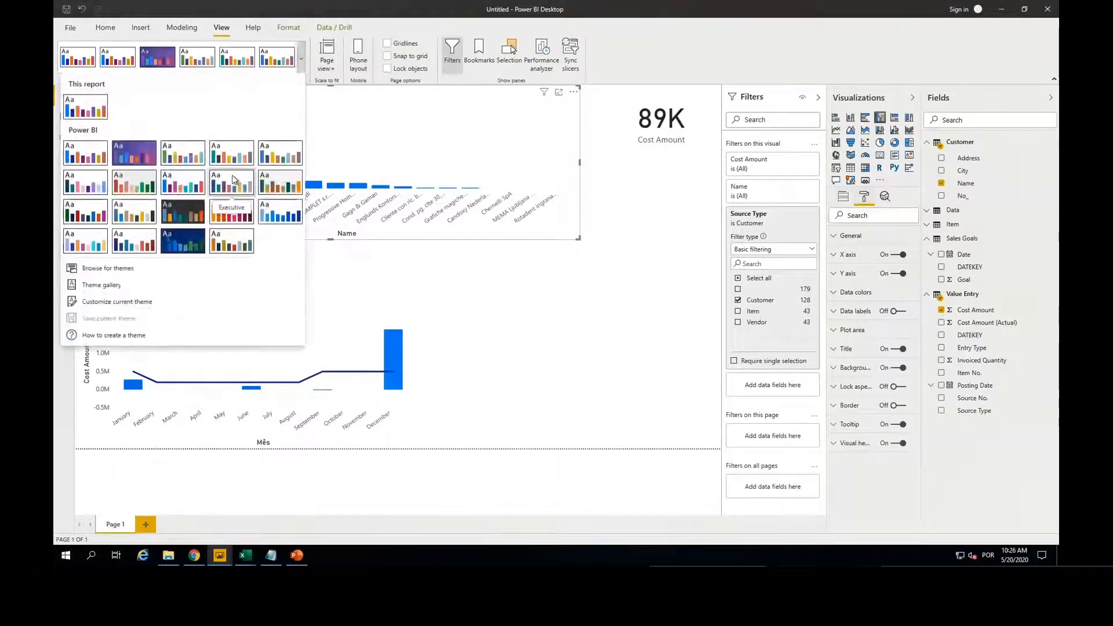
{"action": "left_click", "coordinate": [232, 152]}
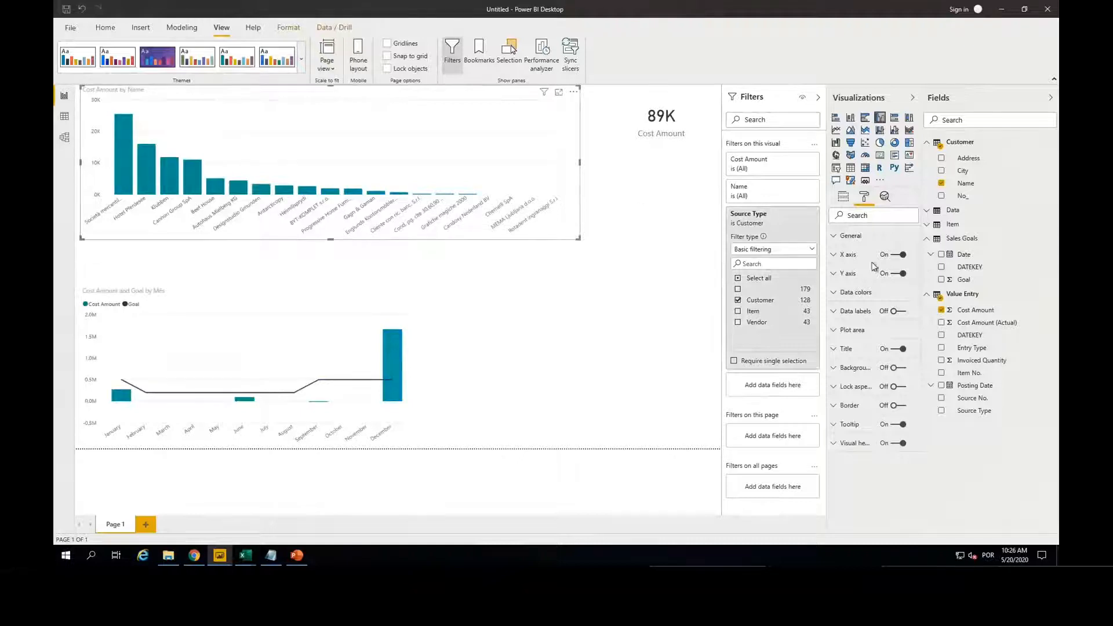
Step: Turn on data labels for the Cost Amount by Name chart, review its title formatting options, and deselect the chart
{"action": "left_click", "coordinate": [902, 312]}
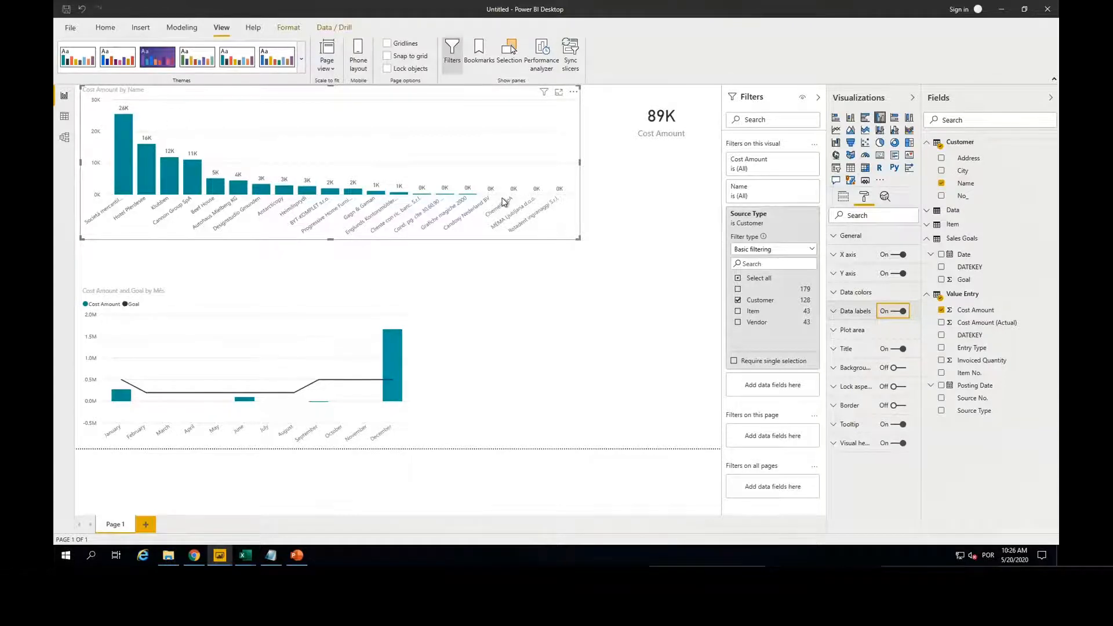
{"action": "left_click", "coordinate": [833, 349]}
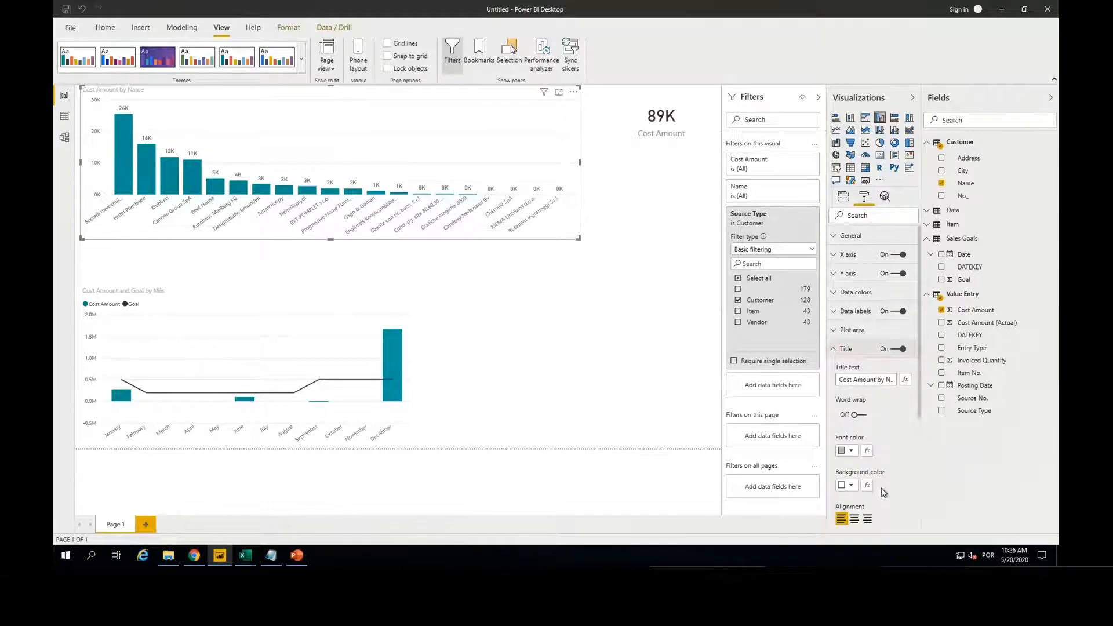
{"action": "scroll", "coordinate": [882, 491], "scroll_direction": "down", "scroll_amount": 1}
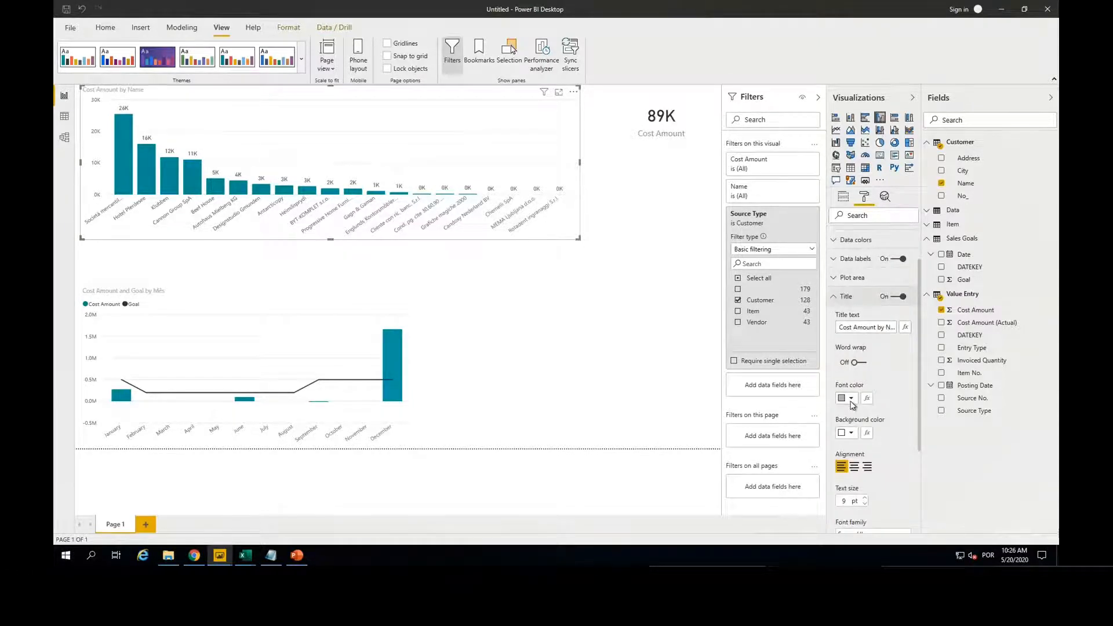
{"action": "left_click", "coordinate": [564, 296]}
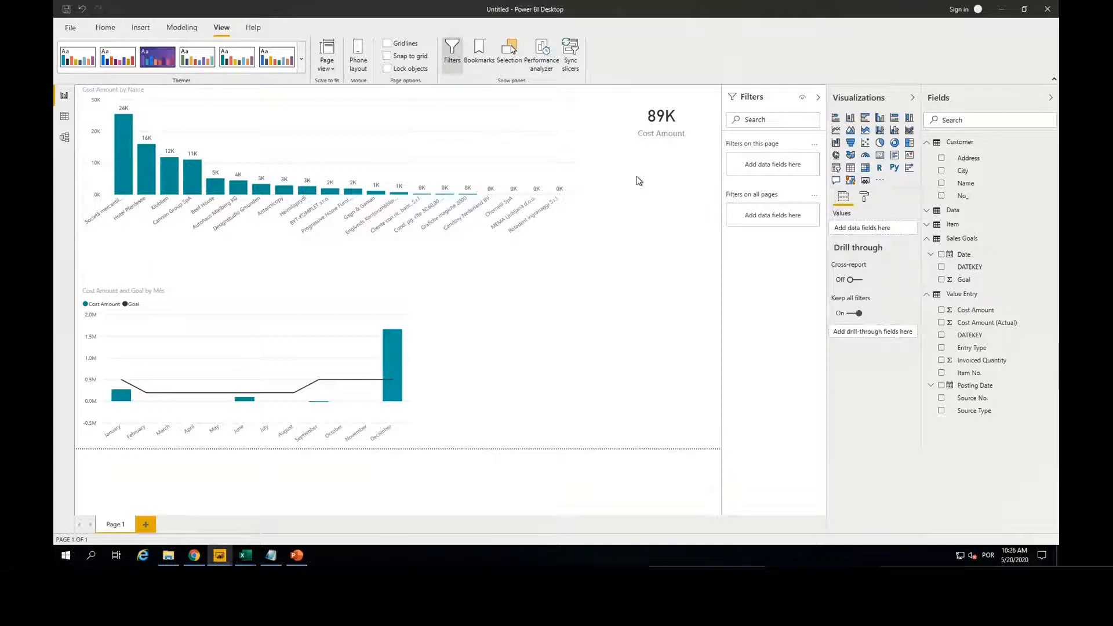
Step: Minimize the working report and the notes file, and switch to the Alimentação report
{"action": "left_click", "coordinate": [1002, 9]}
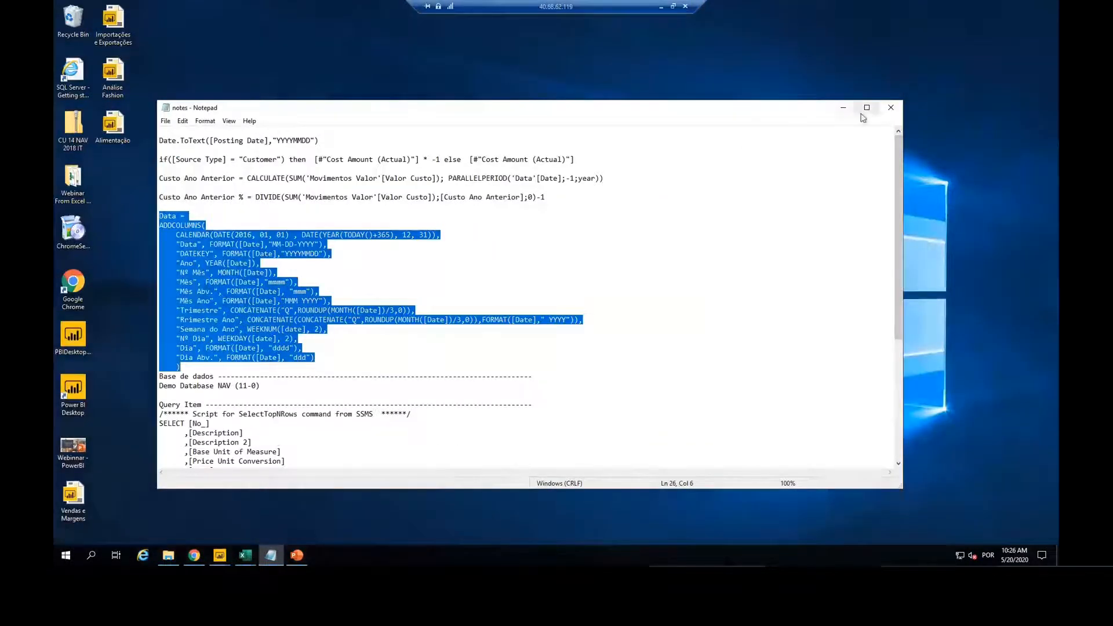
{"action": "left_click", "coordinate": [843, 108]}
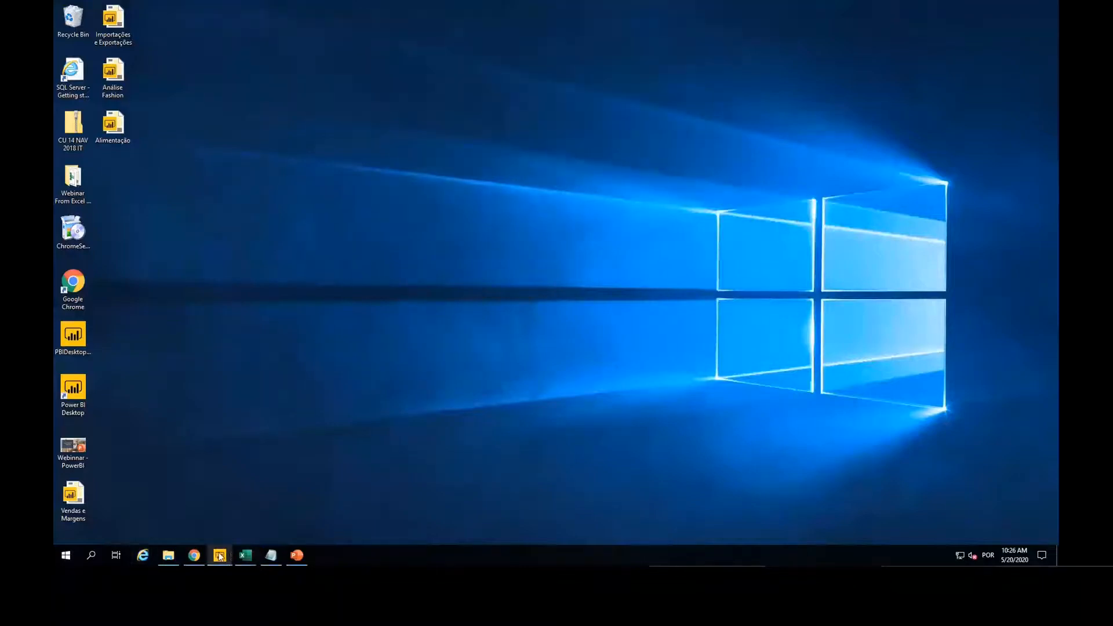
{"action": "mouse_move", "coordinate": [220, 556]}
{"action": "mouse_move", "coordinate": [97, 493]}
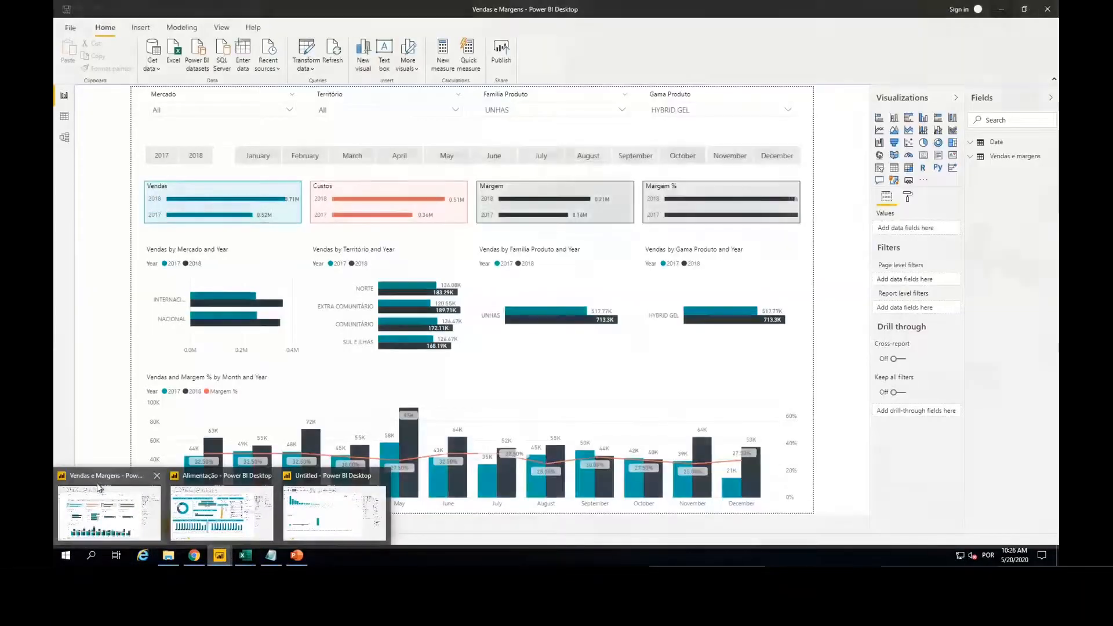
{"action": "left_click", "coordinate": [221, 510]}
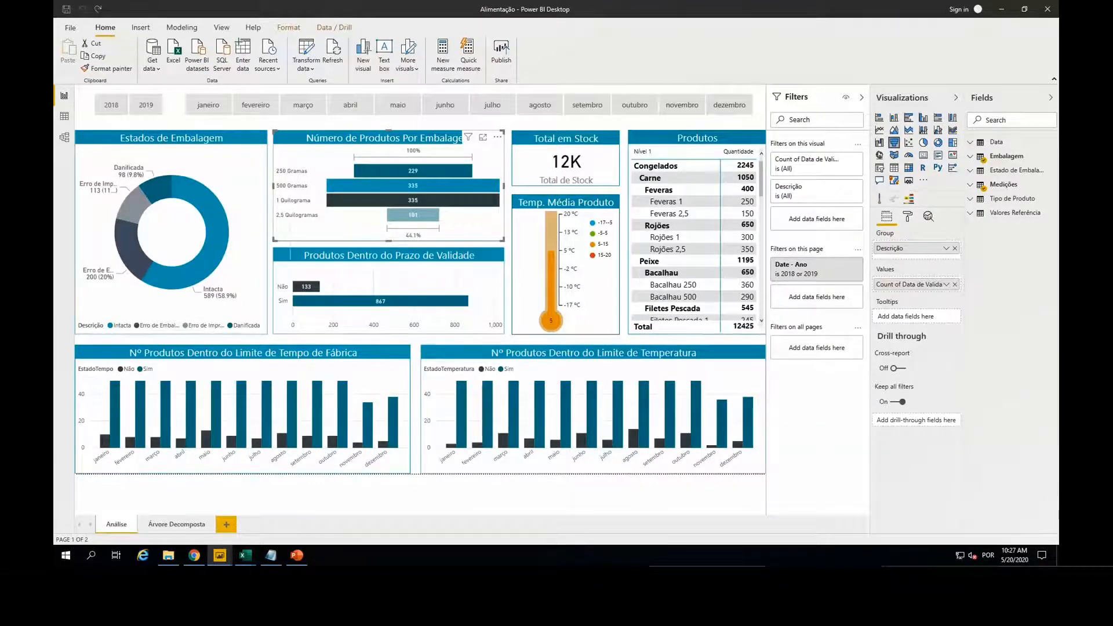
Step: Cross-filter the Alimentação report by the Intacta packaging state and by Sim for products within their expiry date, and clear the selections
{"action": "left_click", "coordinate": [242, 225]}
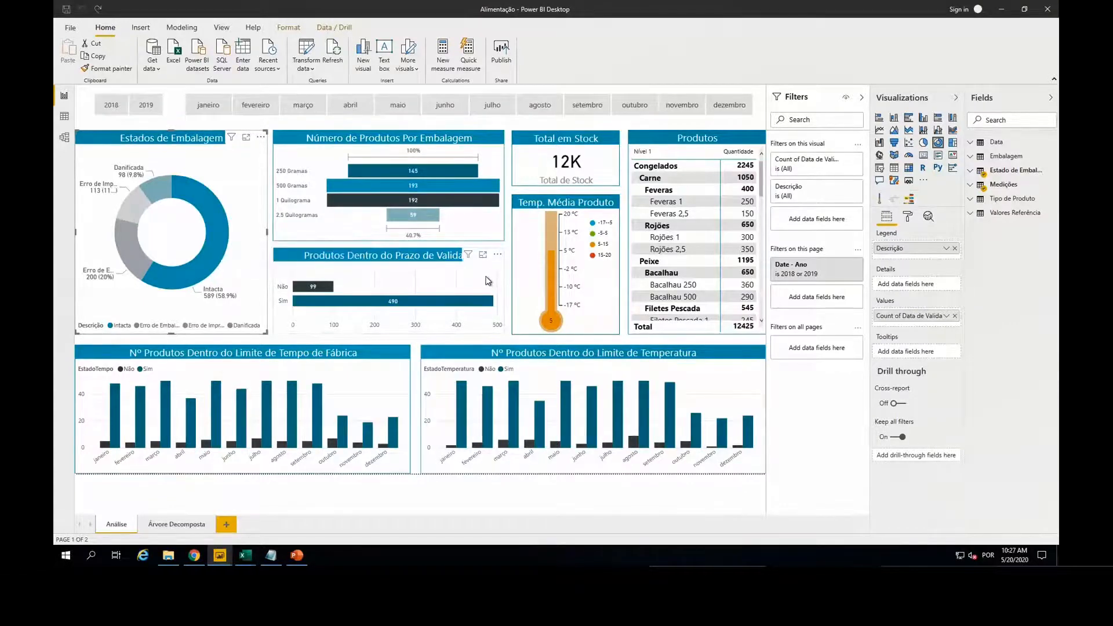
{"action": "left_click", "coordinate": [324, 302]}
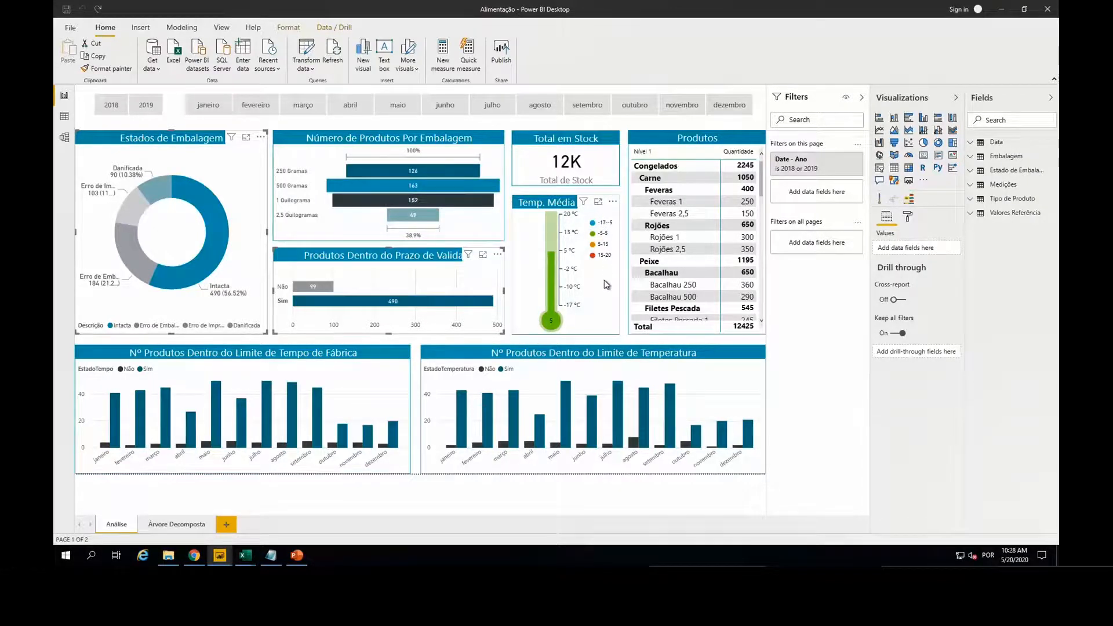
{"action": "left_click", "coordinate": [120, 524]}
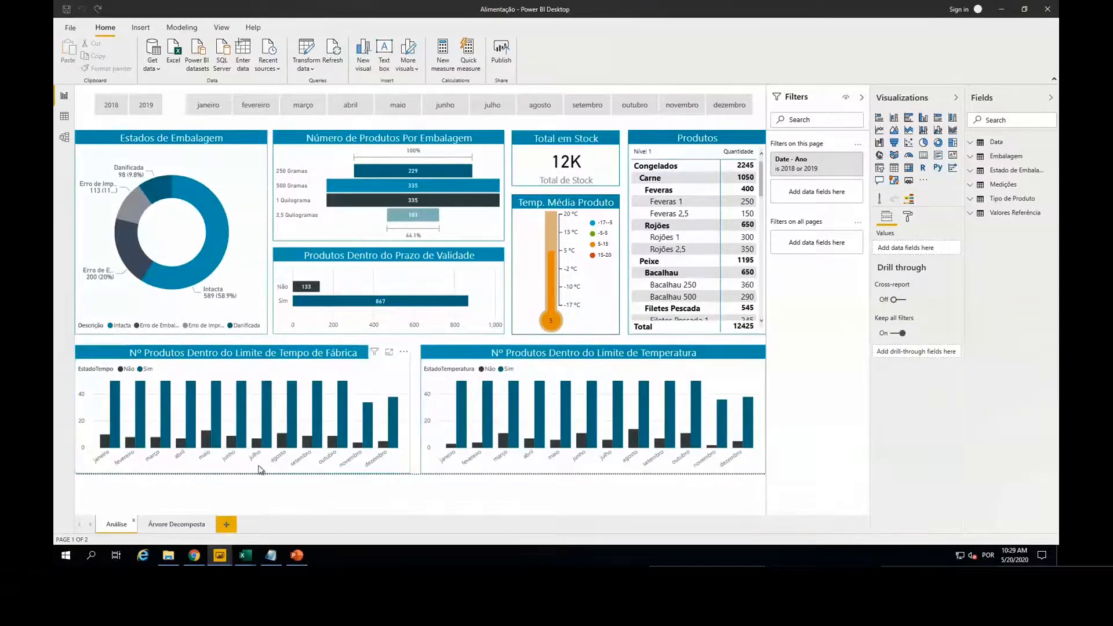
Step: Switch to the Vendas e Margens report and inspect the monthly values in its Vendas and Margem % chart
{"action": "mouse_move", "coordinate": [218, 560]}
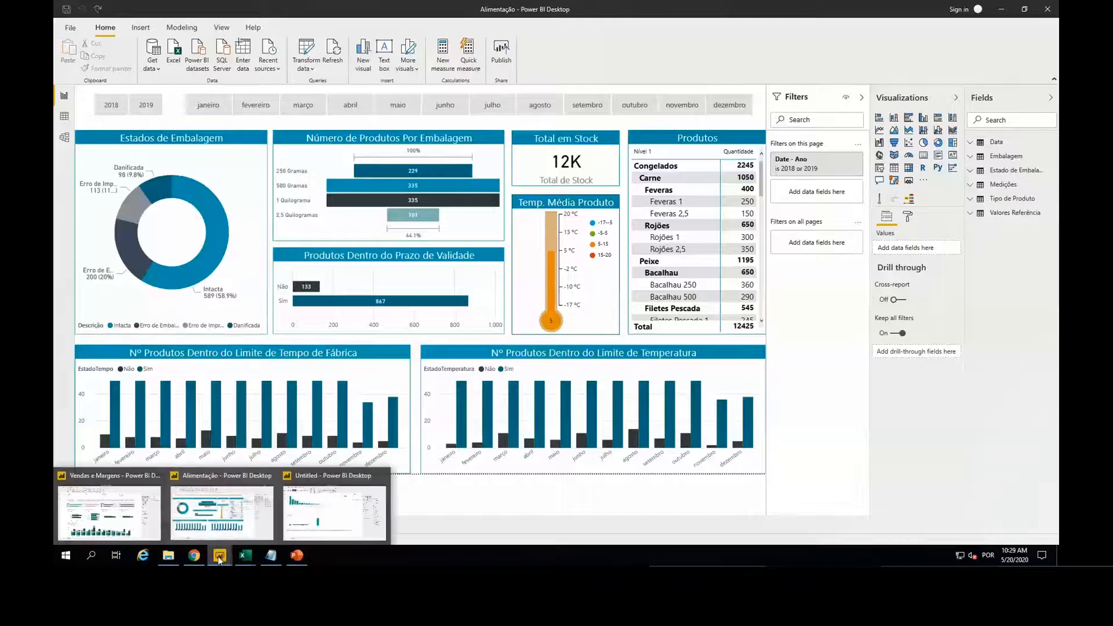
{"action": "left_click", "coordinate": [105, 497]}
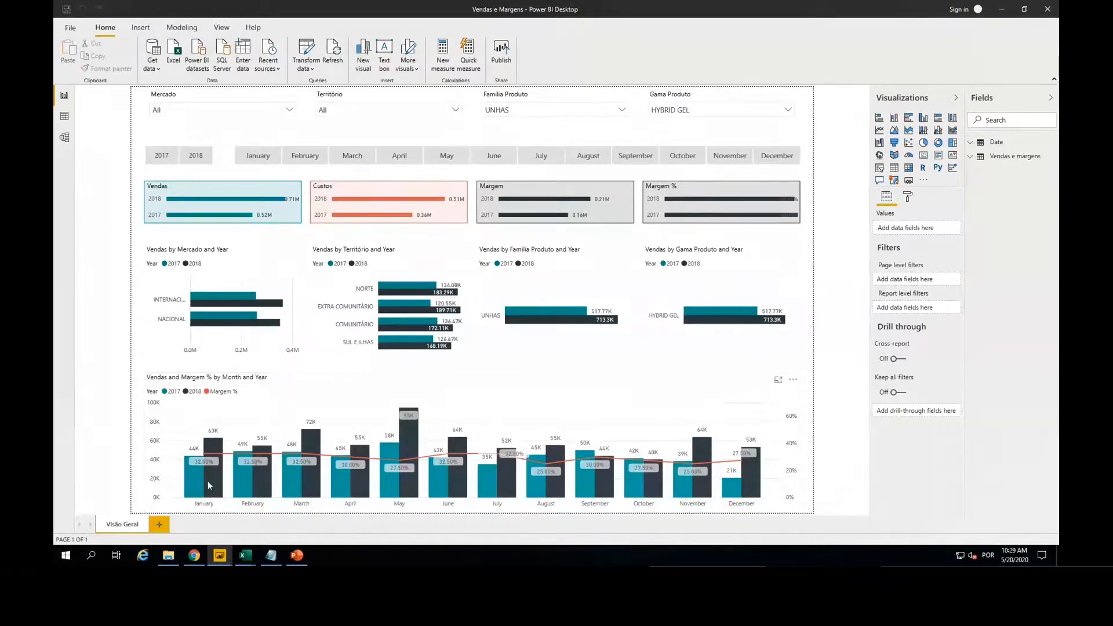
{"action": "mouse_move", "coordinate": [301, 480]}
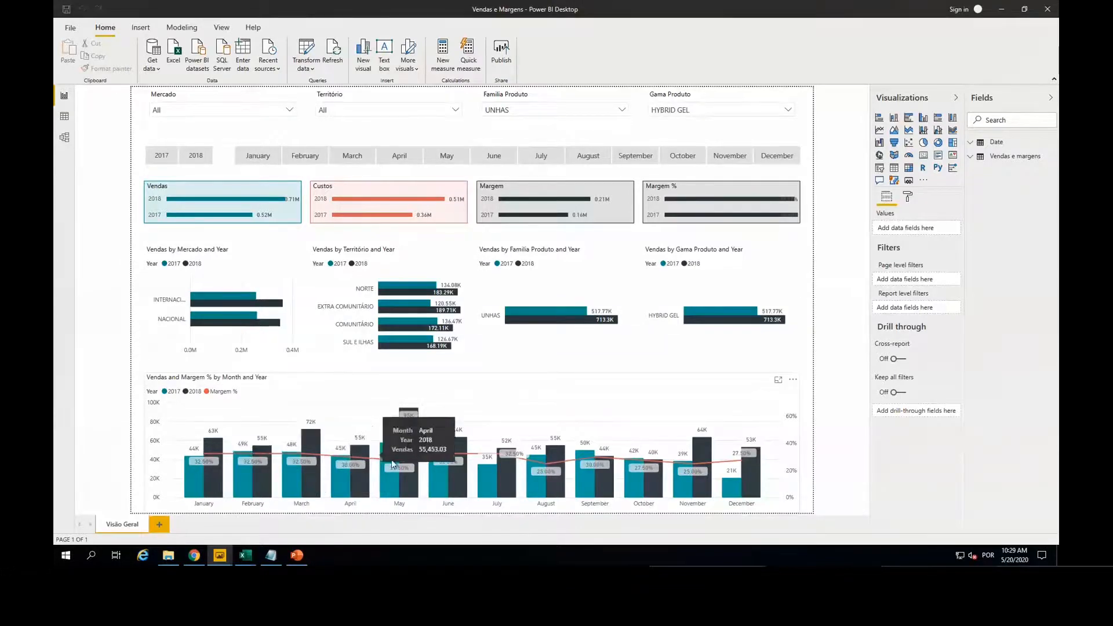